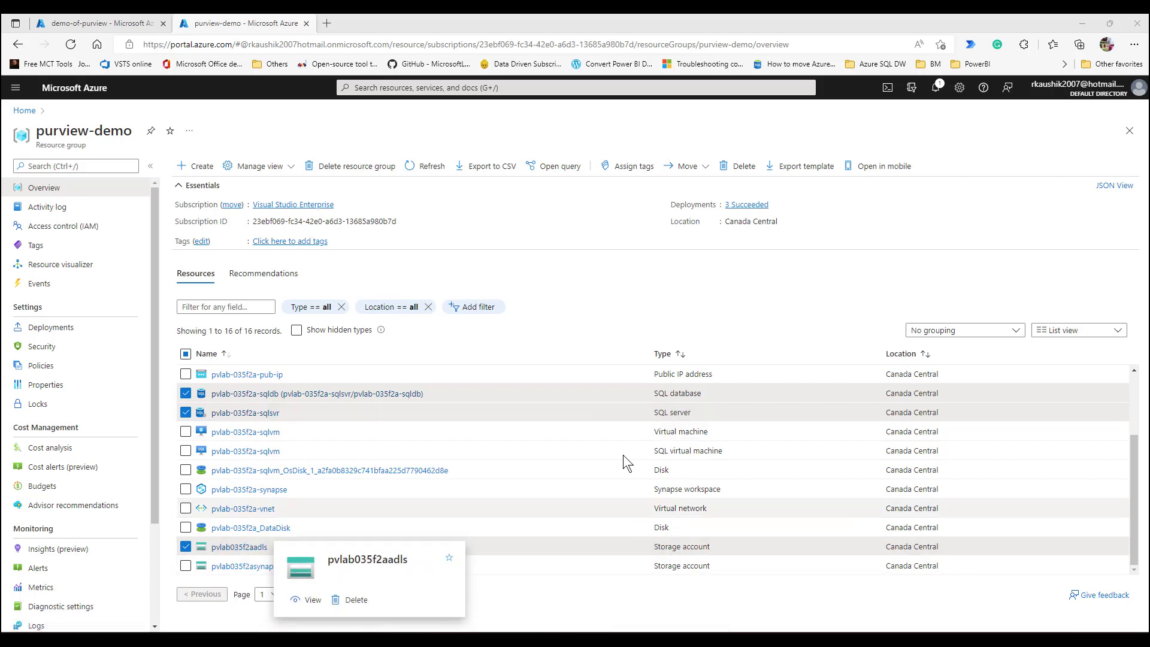
Open the Microsoft Purview Governance Portal for the demo-of-purview account and browse its assets
left_click(81, 27)
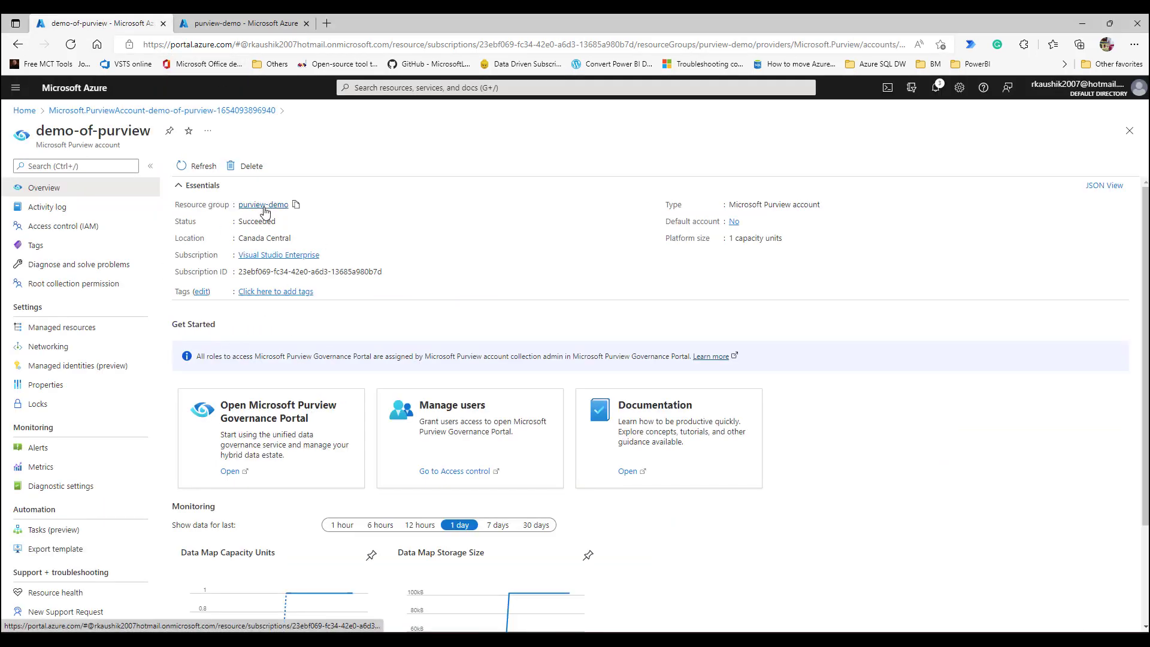
left_click(254, 442)
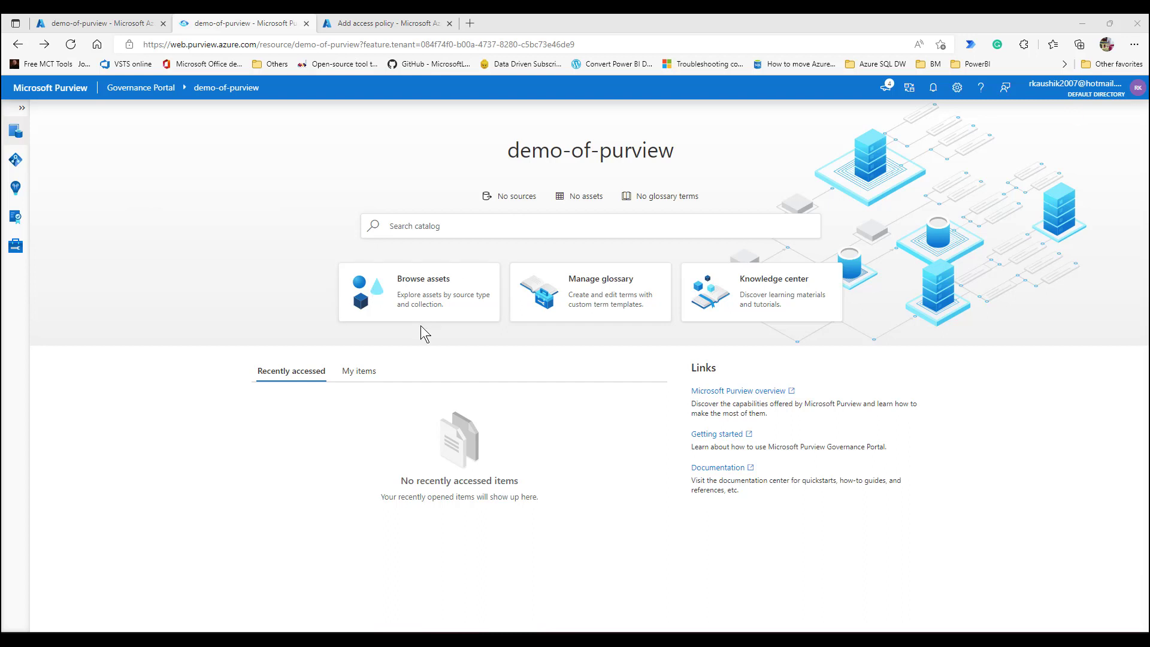
left_click(403, 291)
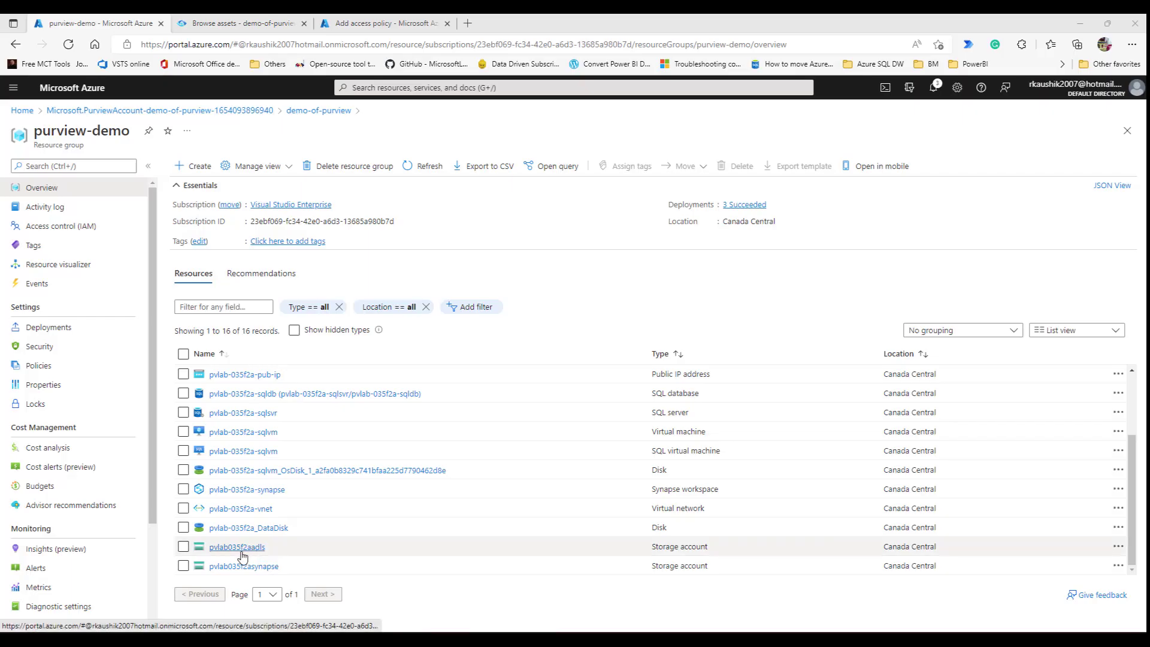
Open the access control settings of the pvlab035f2aadls storage account in the purview-demo resource group
mouse_move(244, 554)
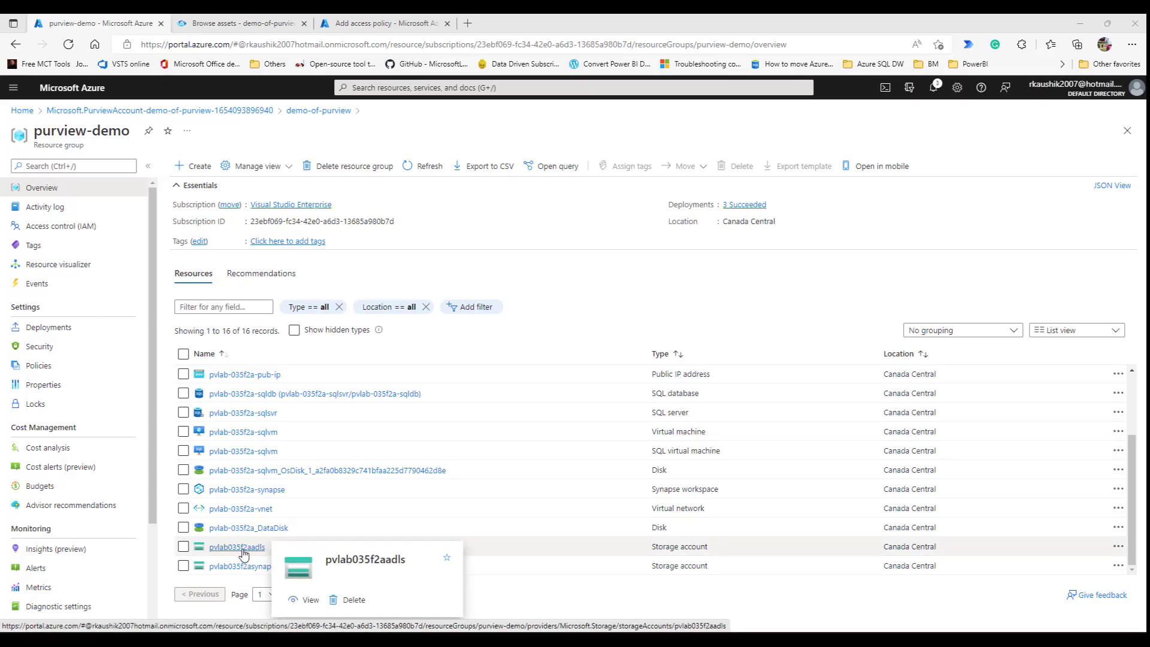
left_click(239, 547)
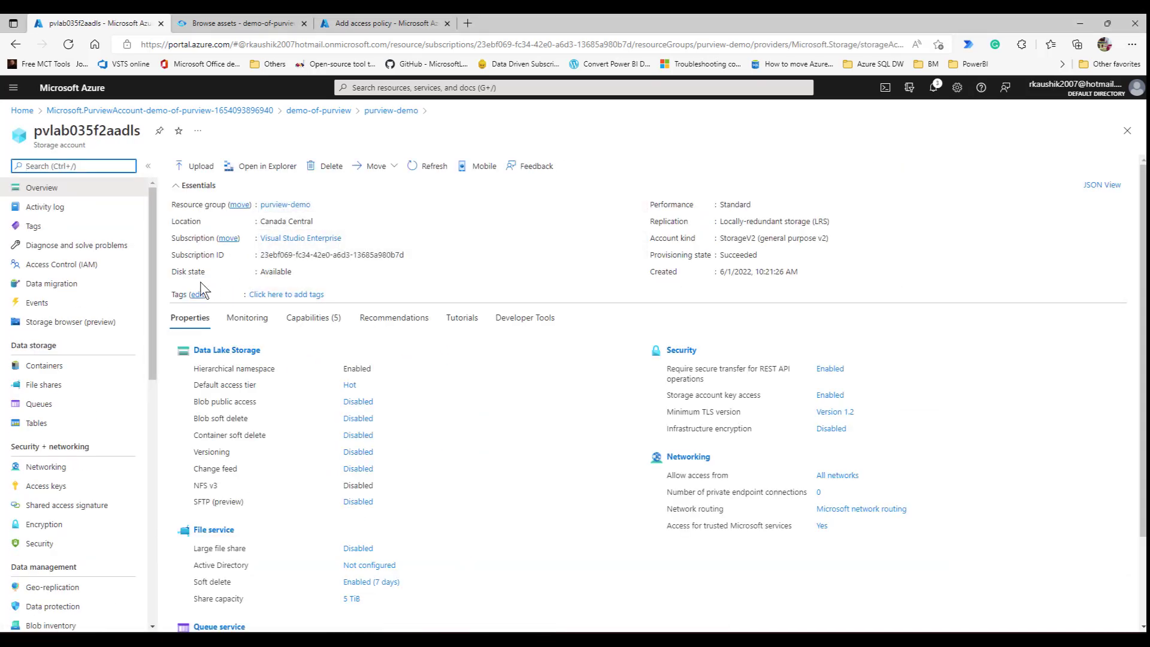
left_click(77, 266)
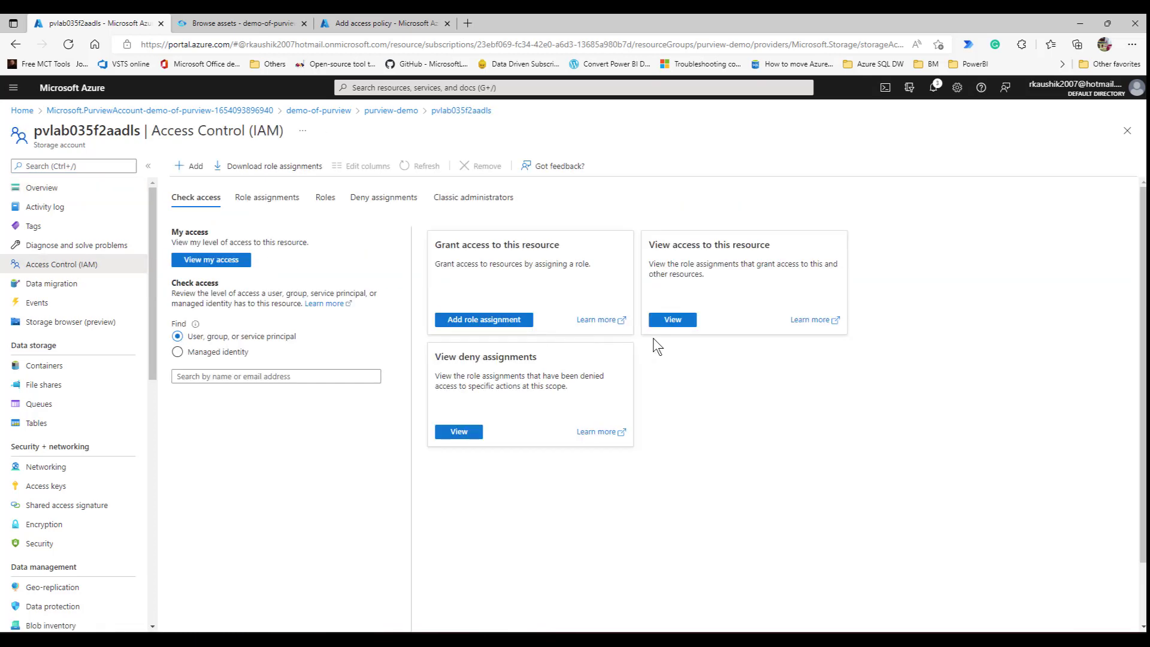
Start a new role assignment on the storage account and choose the Storage Blob Data Reader role
left_click(512, 323)
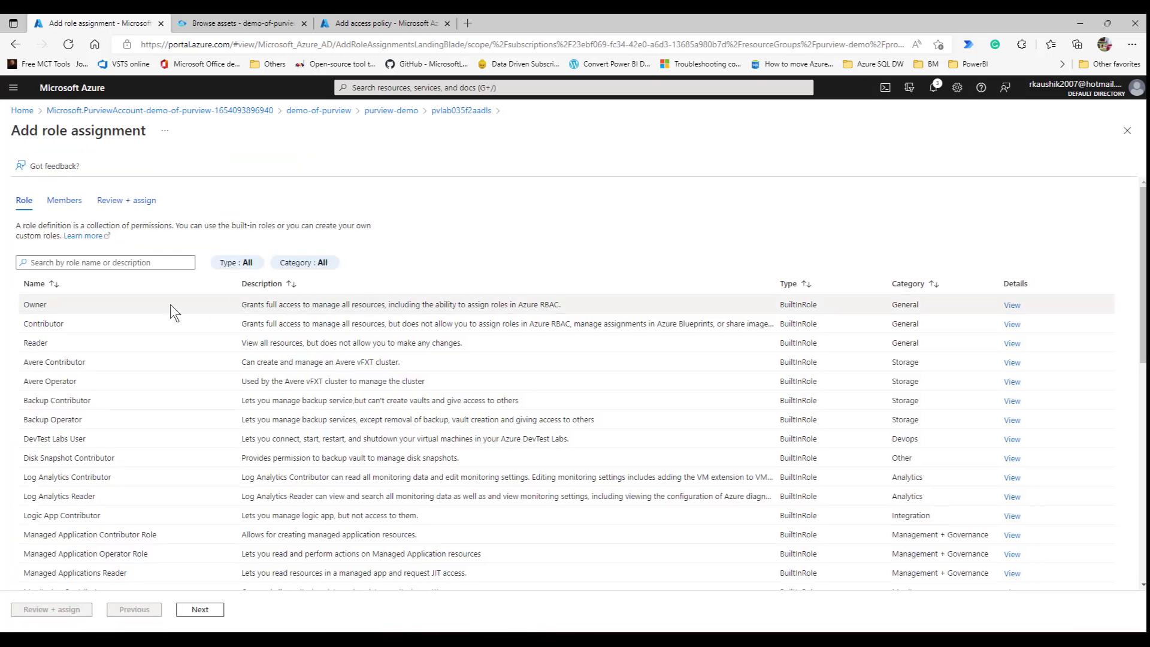
left_click(75, 264)
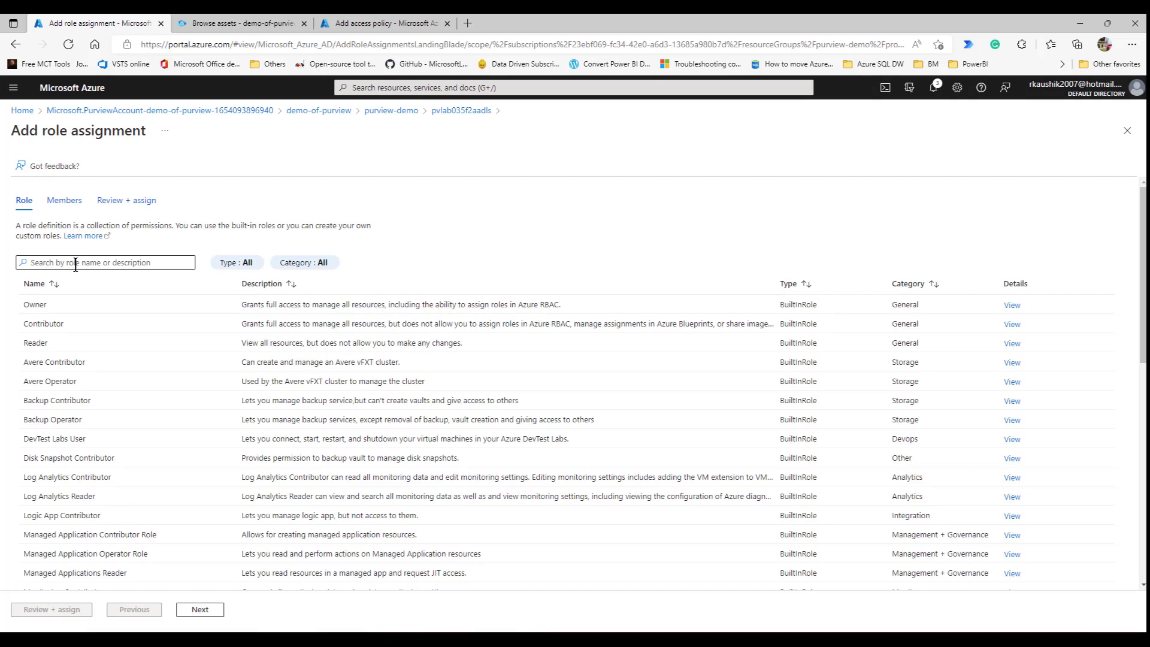
left_click(76, 265)
type("storage")
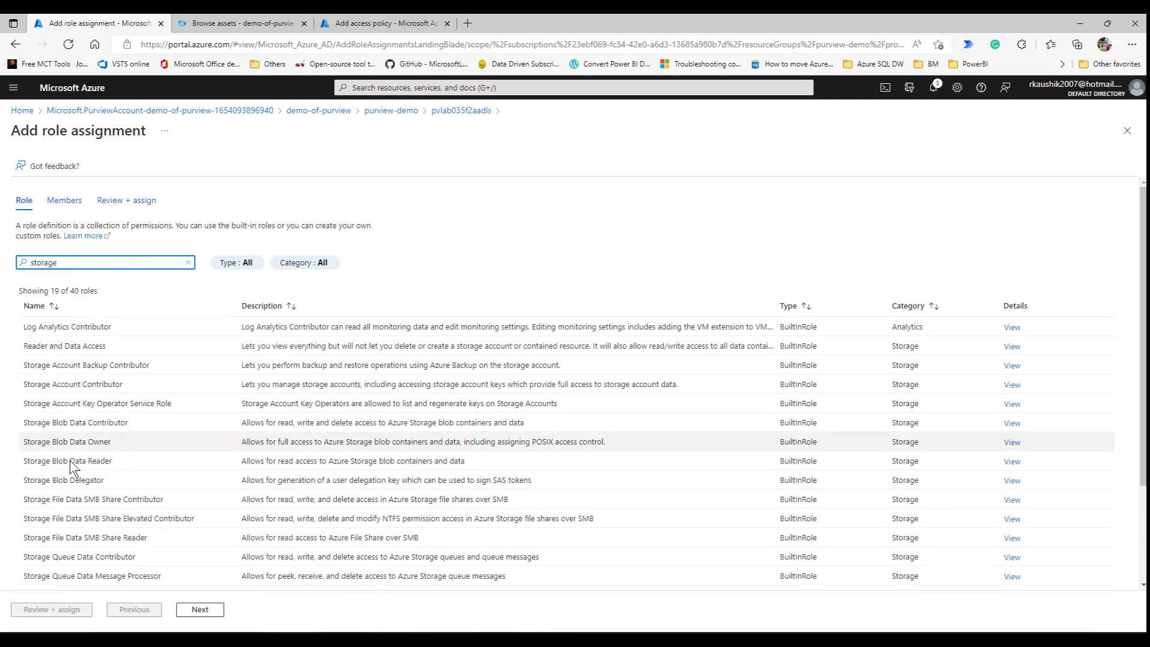
left_click(90, 466)
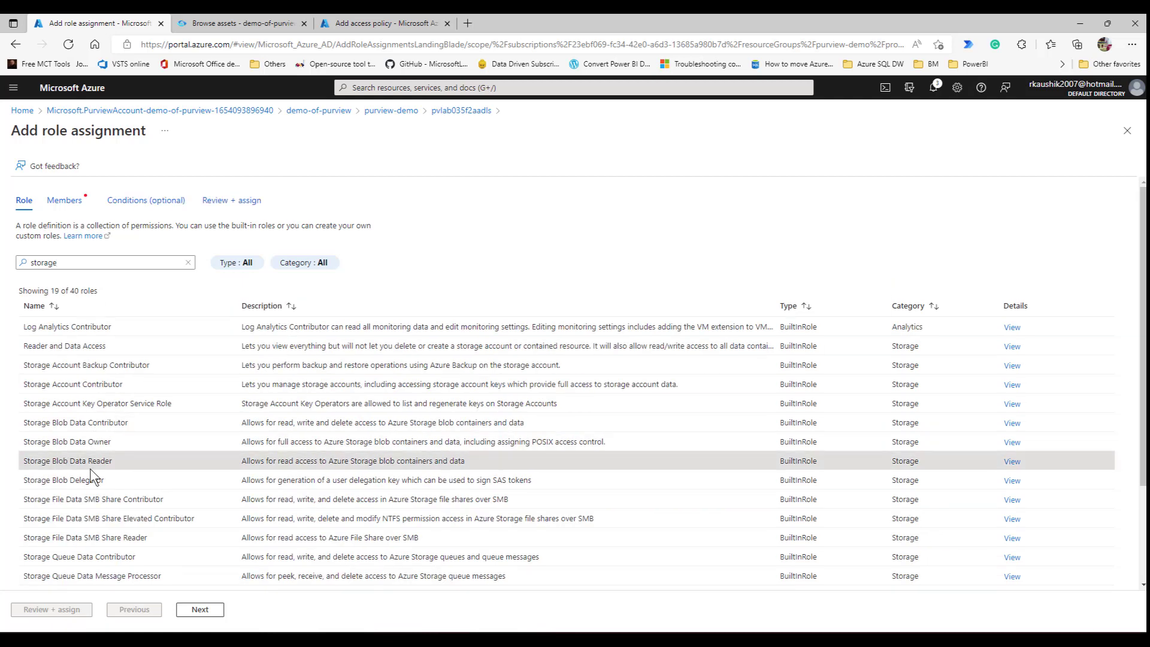
left_click(200, 609)
Assign access to a managed identity and add the Microsoft Purview account demo-of-purview as the member
left_click(143, 275)
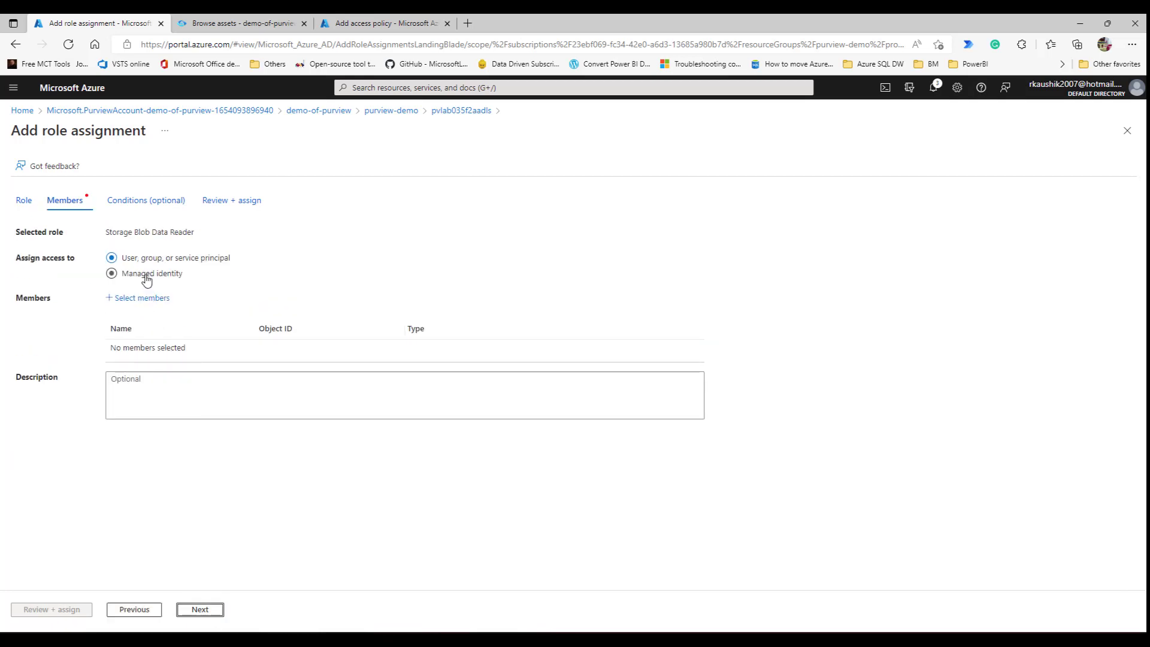
left_click(144, 298)
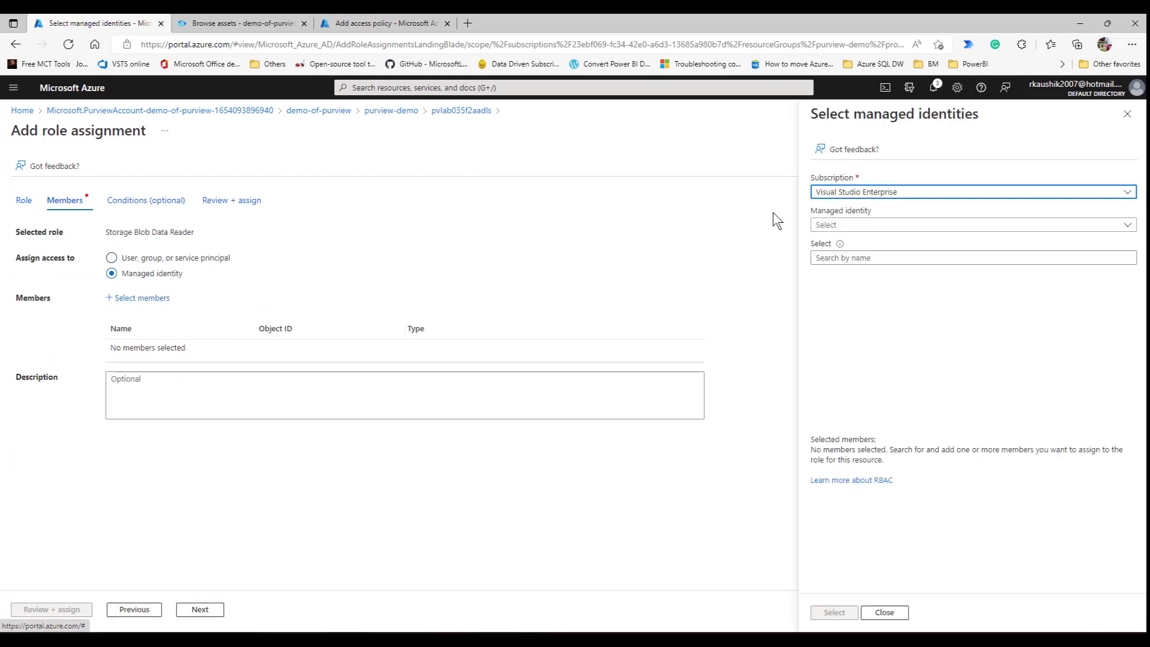
left_click(871, 233)
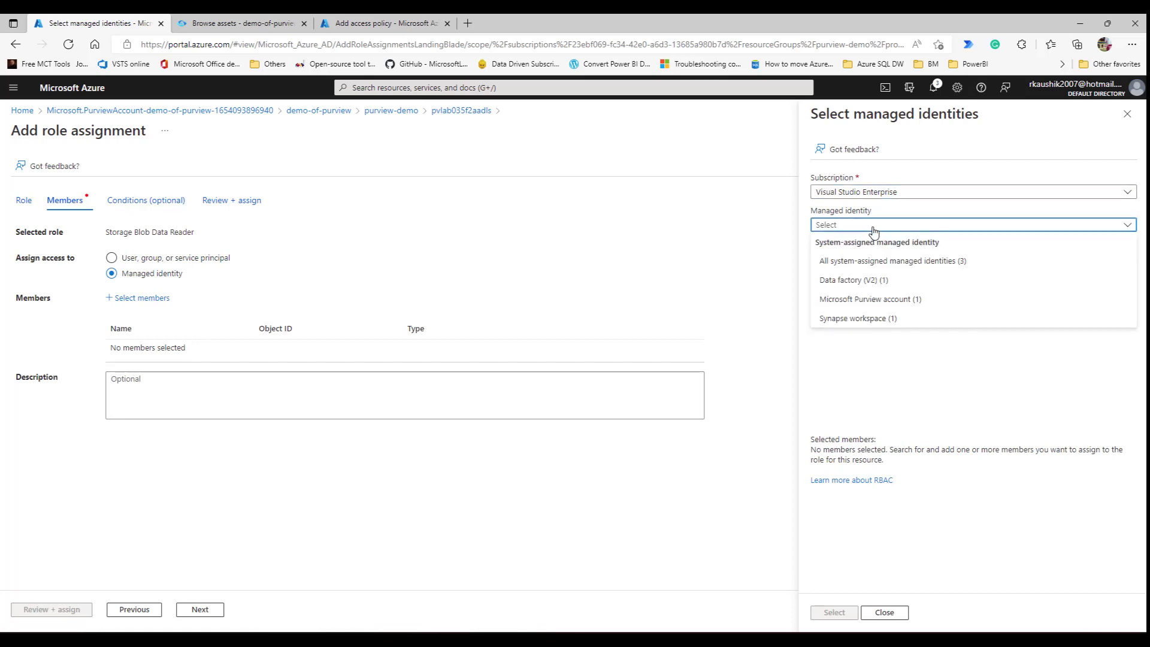
left_click(883, 304)
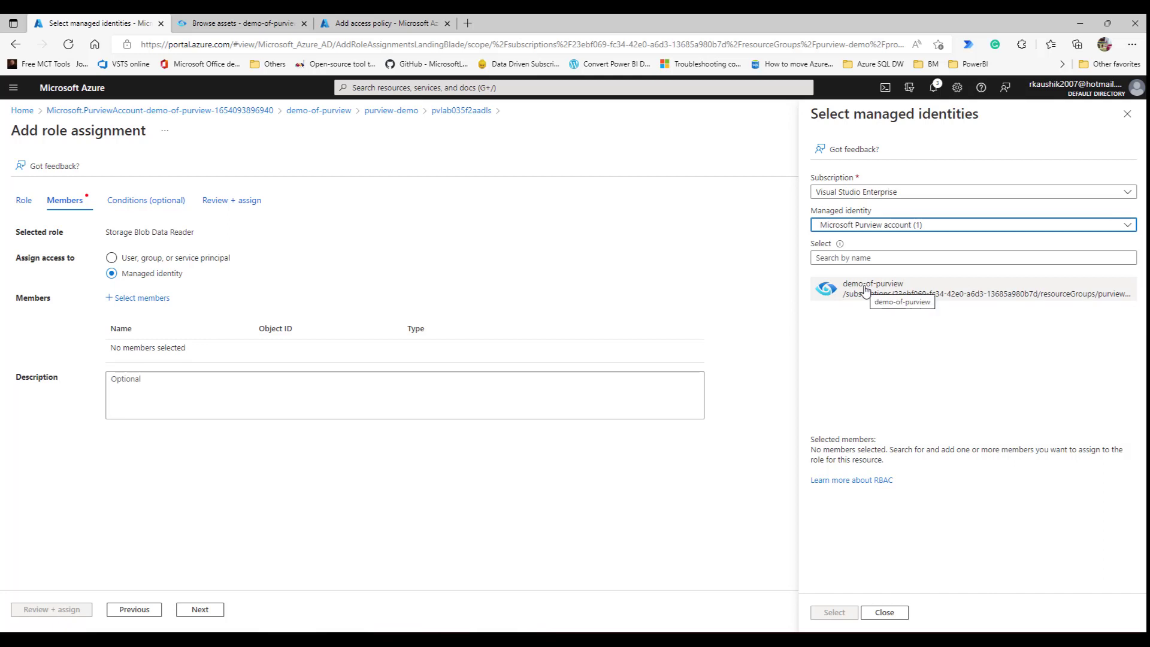
left_click(893, 296)
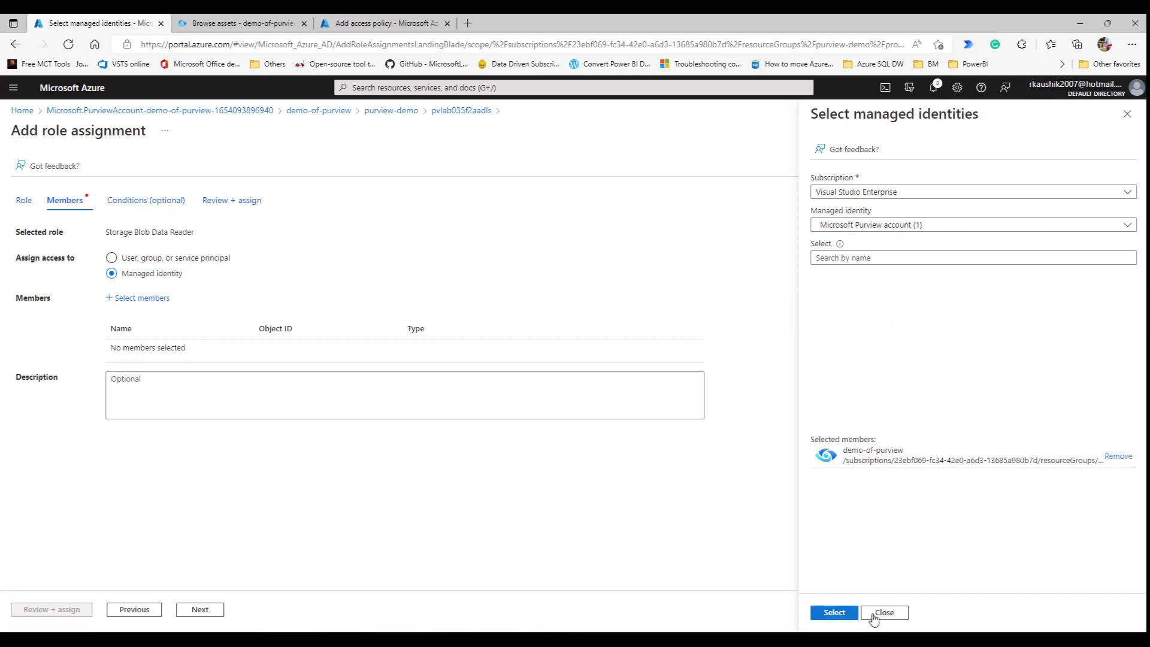
left_click(835, 612)
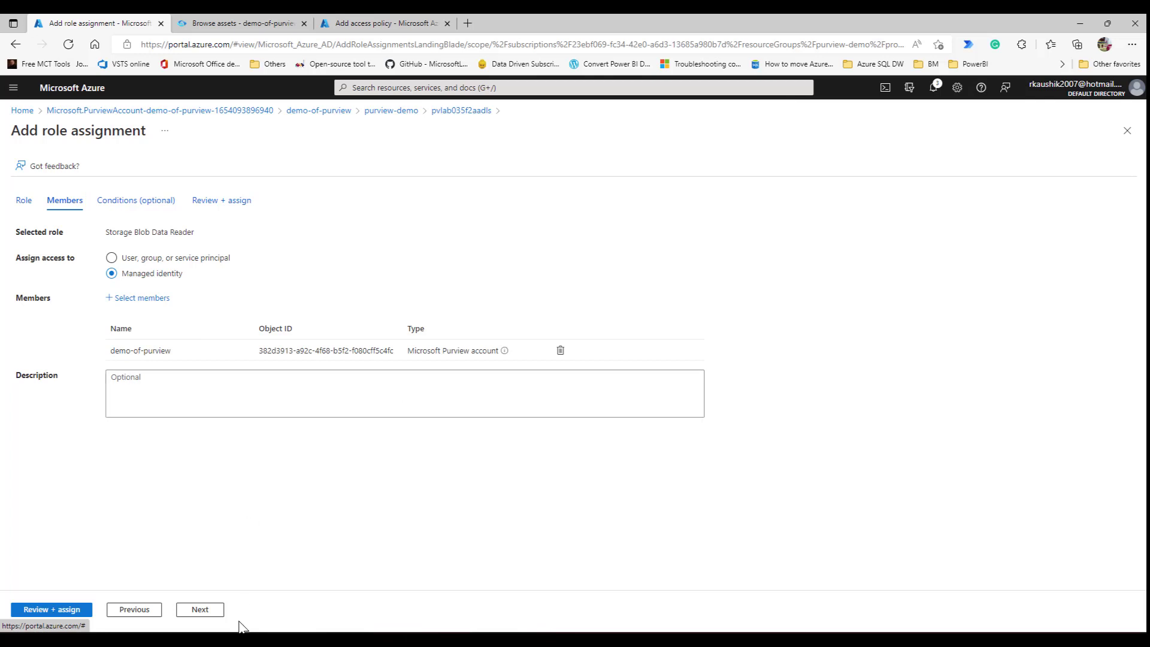
Leave the role assignment without conditions, review it and assign it
left_click(200, 610)
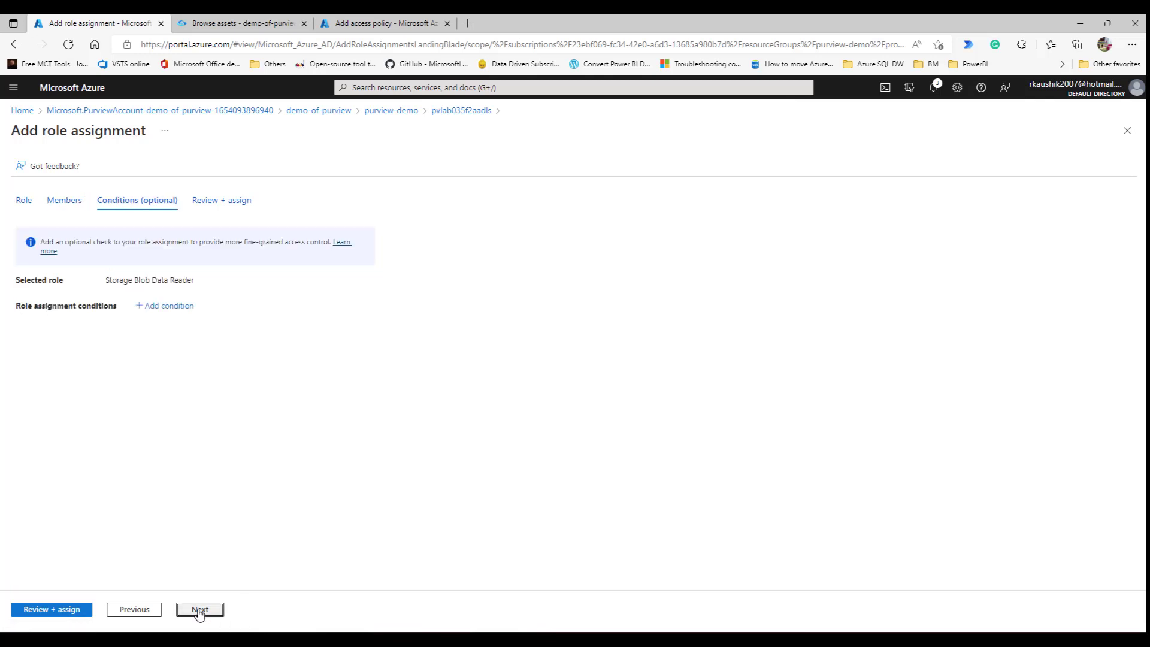
left_click(199, 610)
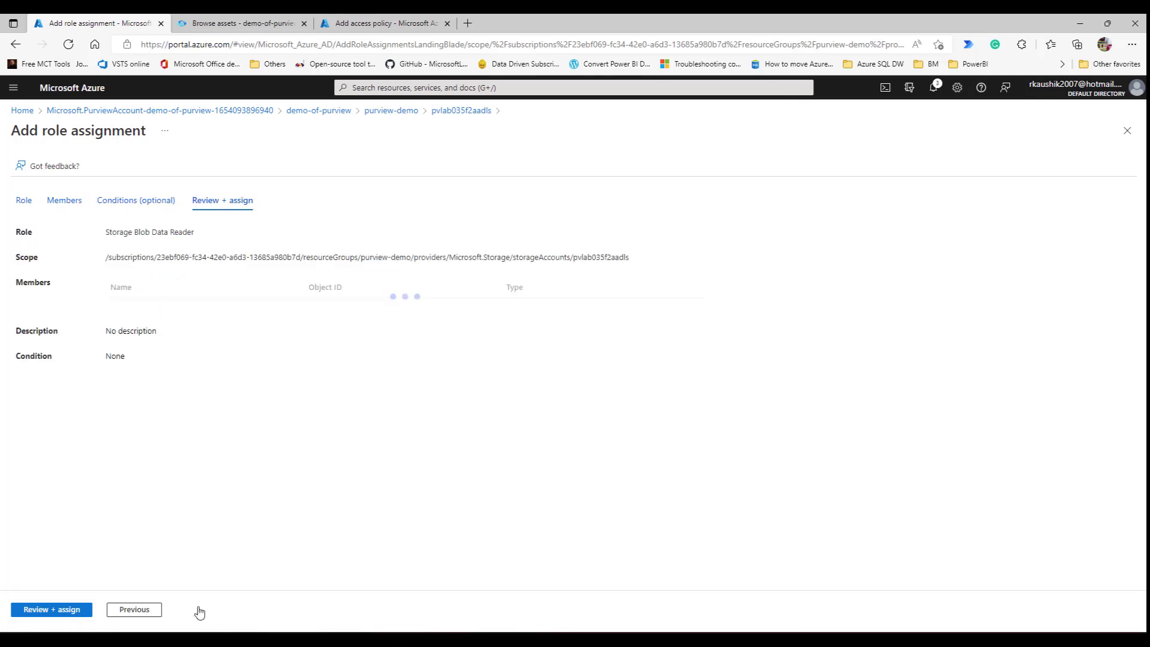
left_click(51, 610)
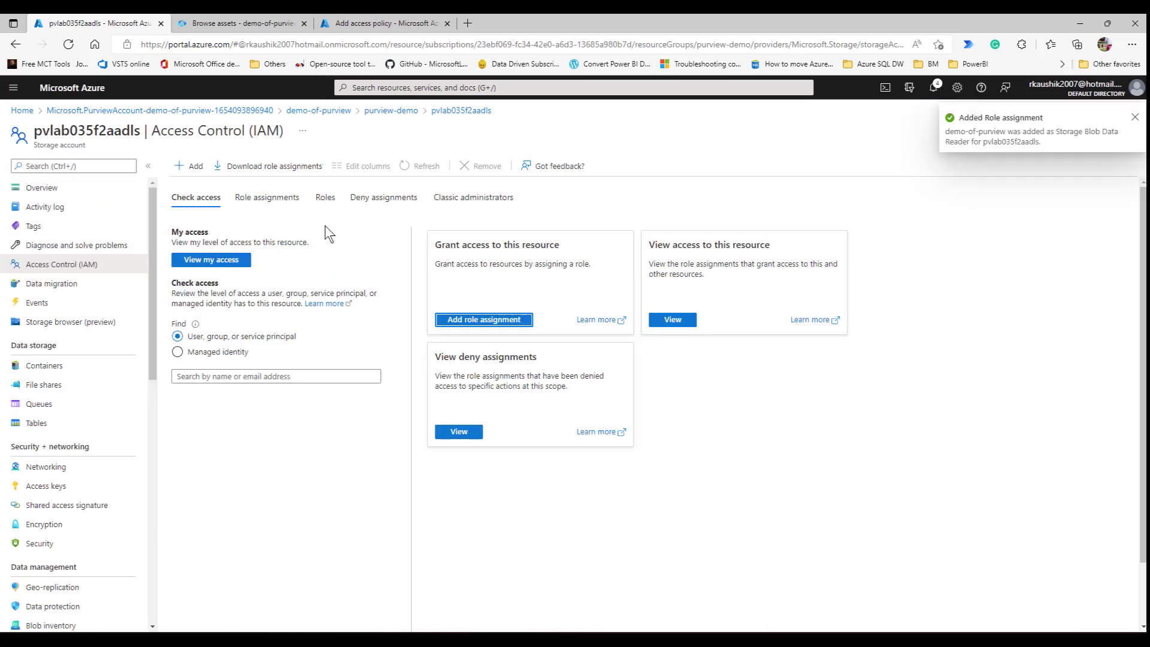
Create a container named raw in the pvlab035f2aadls storage account
left_click(76, 193)
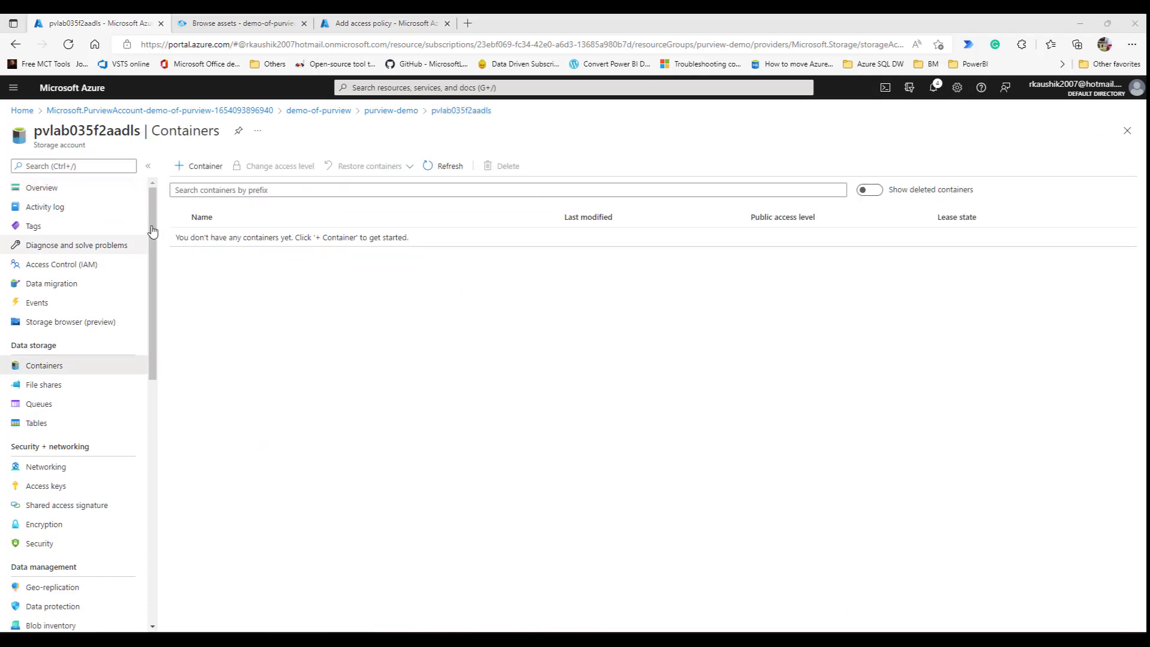
left_click(198, 168)
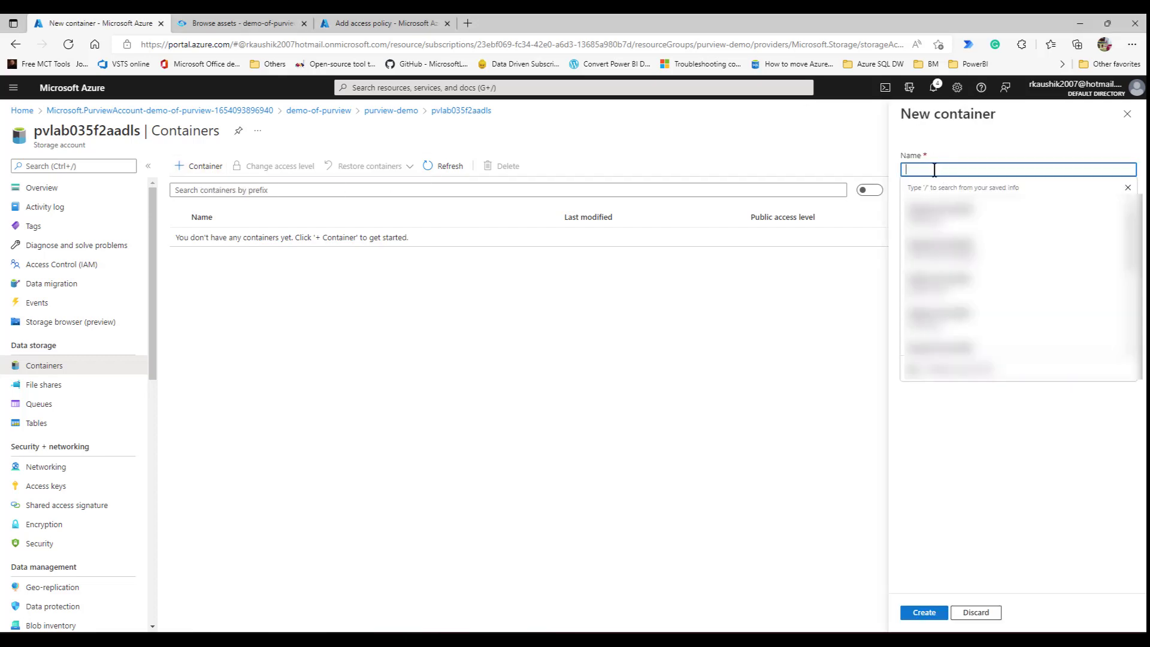
type("raw")
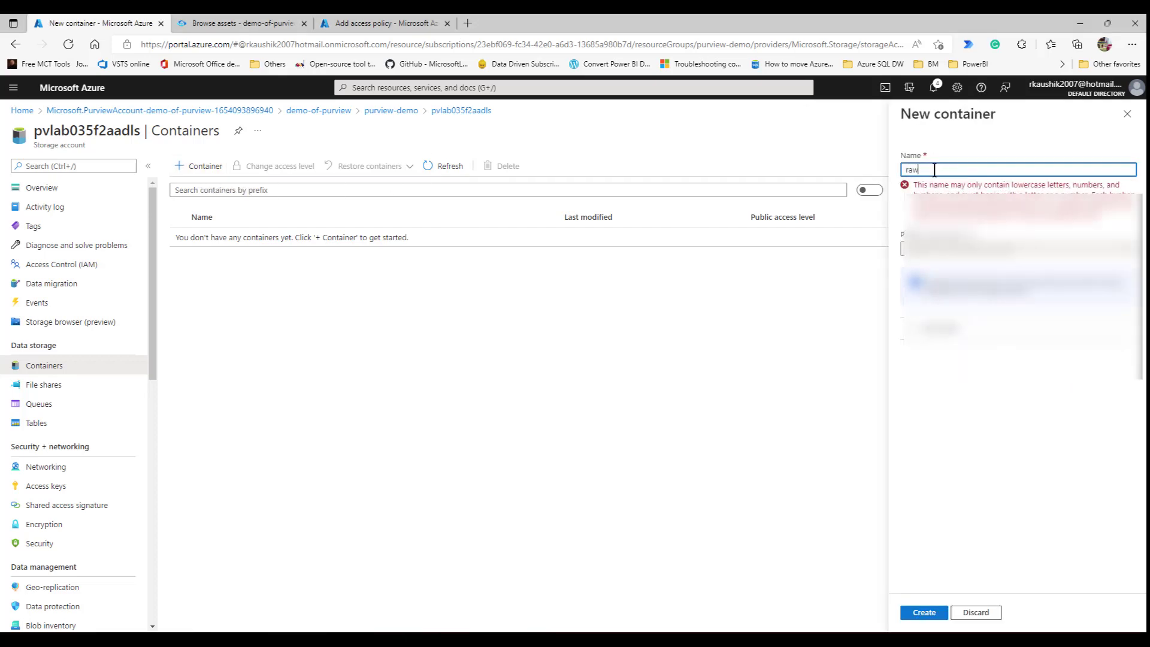
left_click(925, 614)
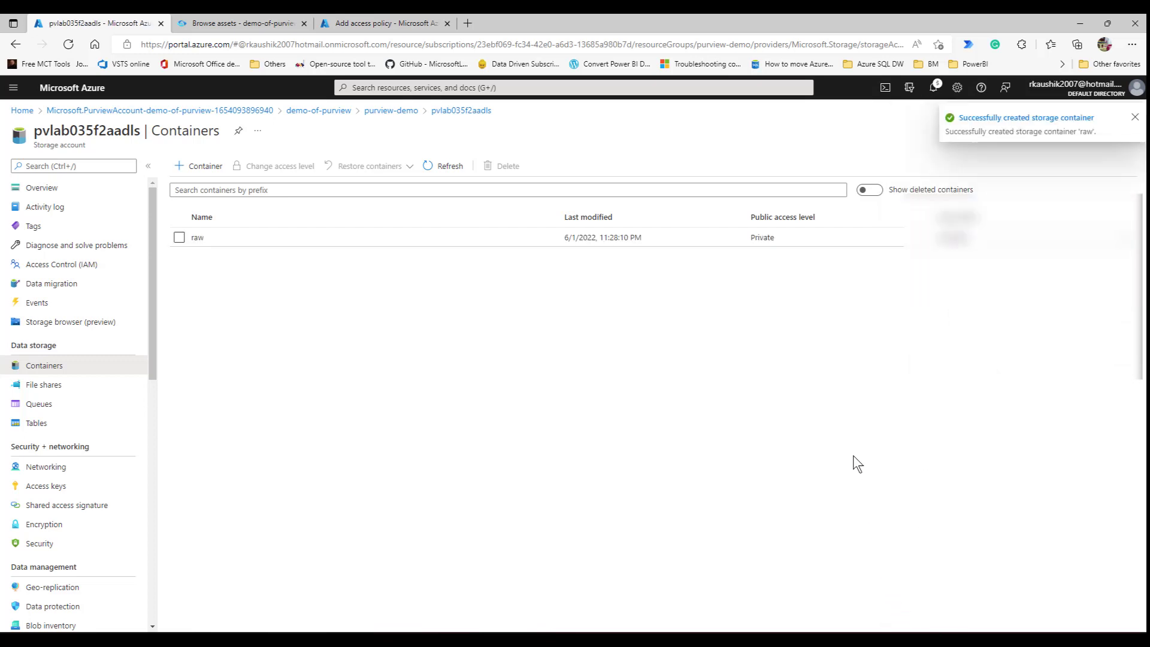
Open the pvlab035f2aadls storage account in the Microsoft Azure Storage Explorer desktop app, allowing the browser to launch it
left_click(196, 237)
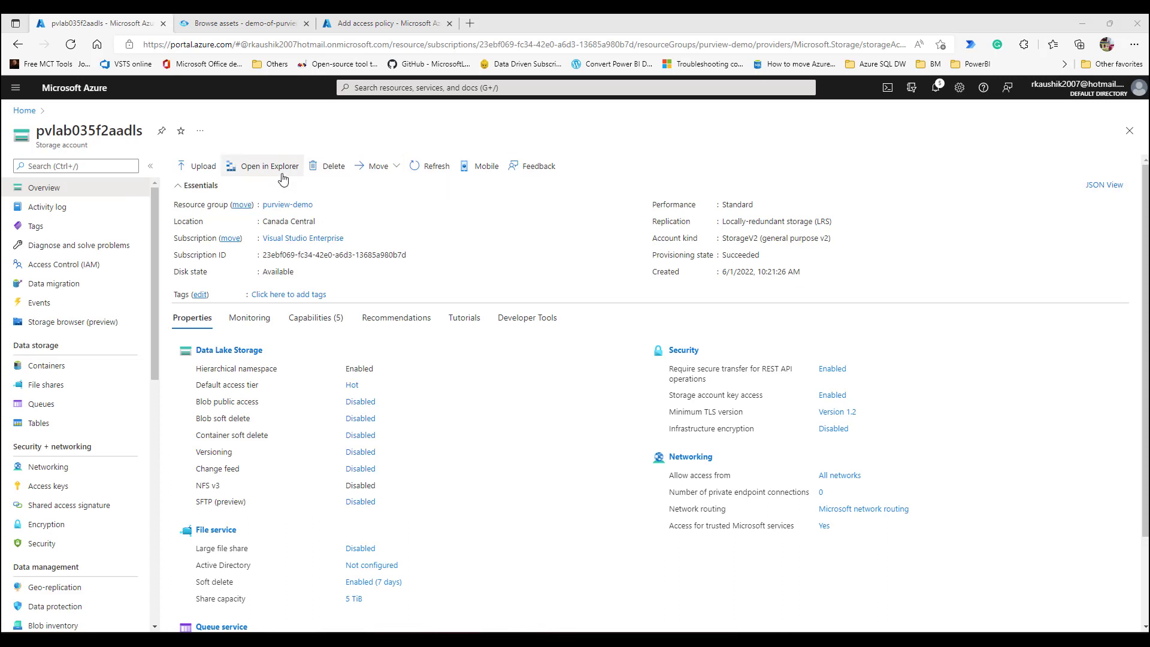
left_click(282, 178)
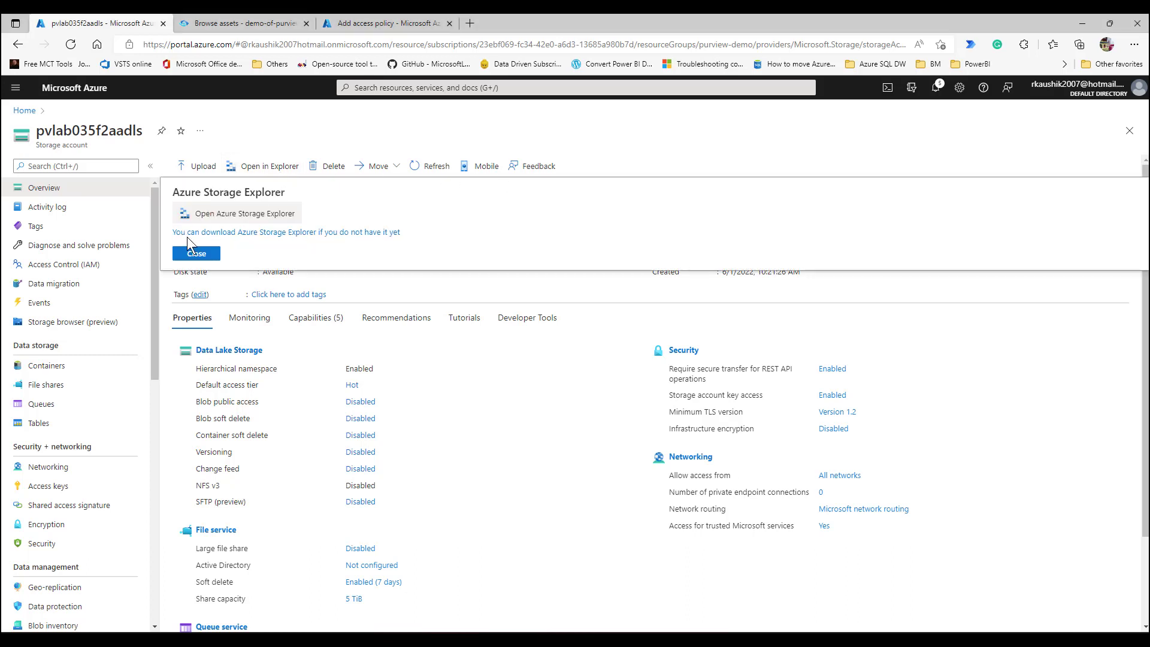
left_click(277, 215)
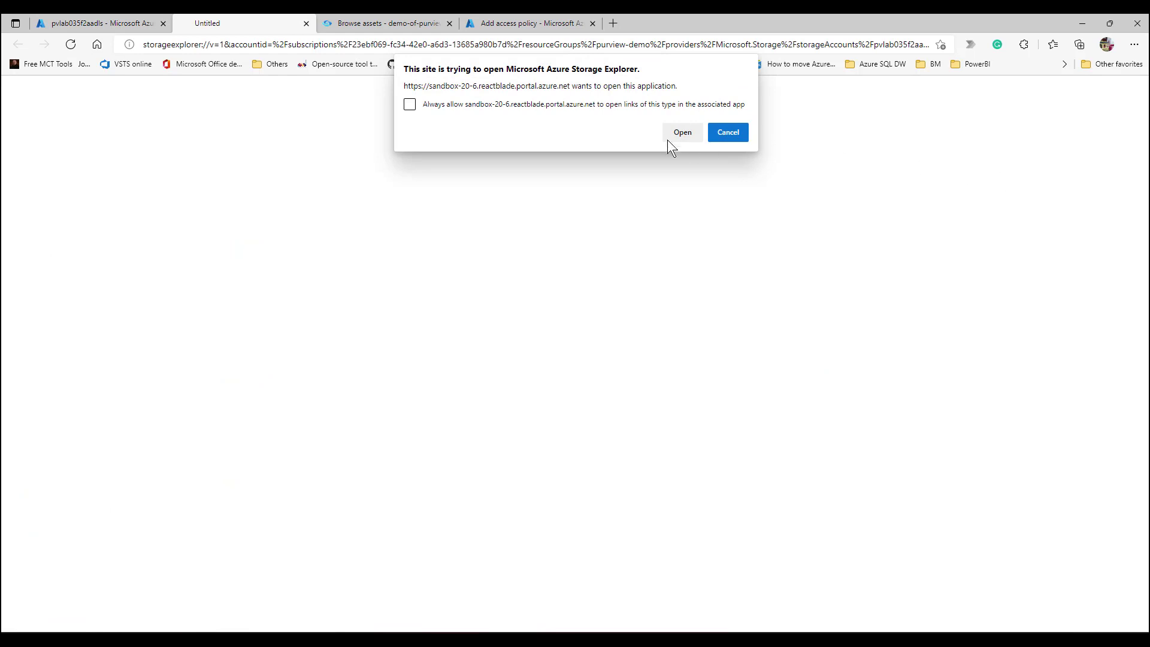
left_click(688, 132)
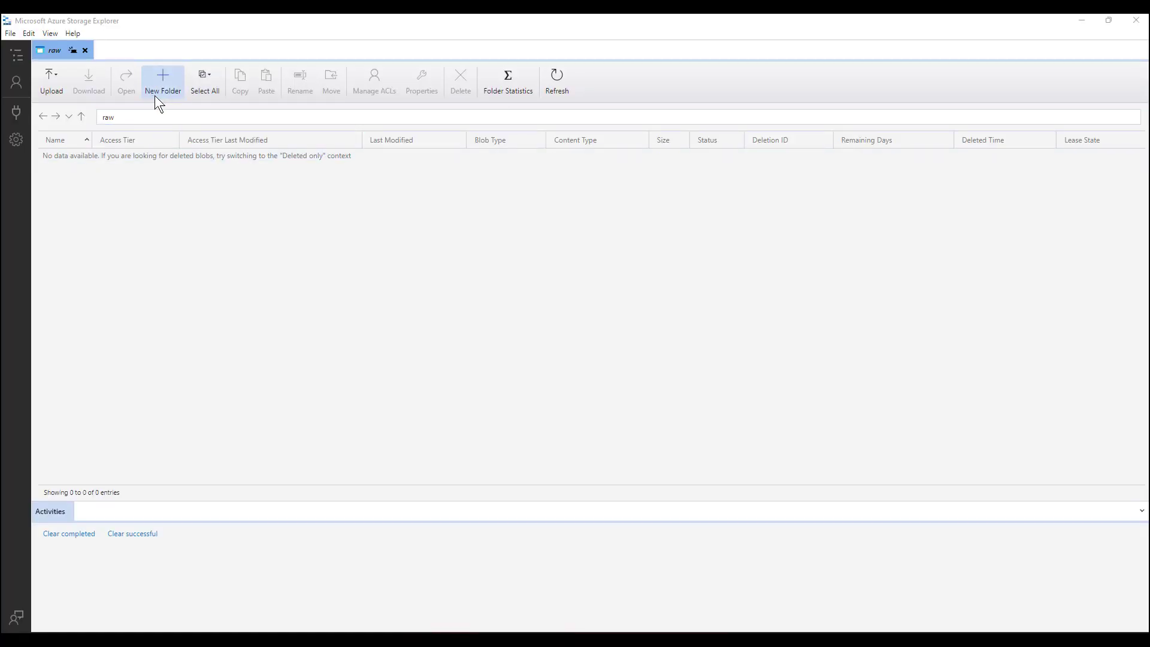
Upload the BingCoronavirusQuerySet folder from the Azure Purview directory into the root of the raw container
left_click(54, 81)
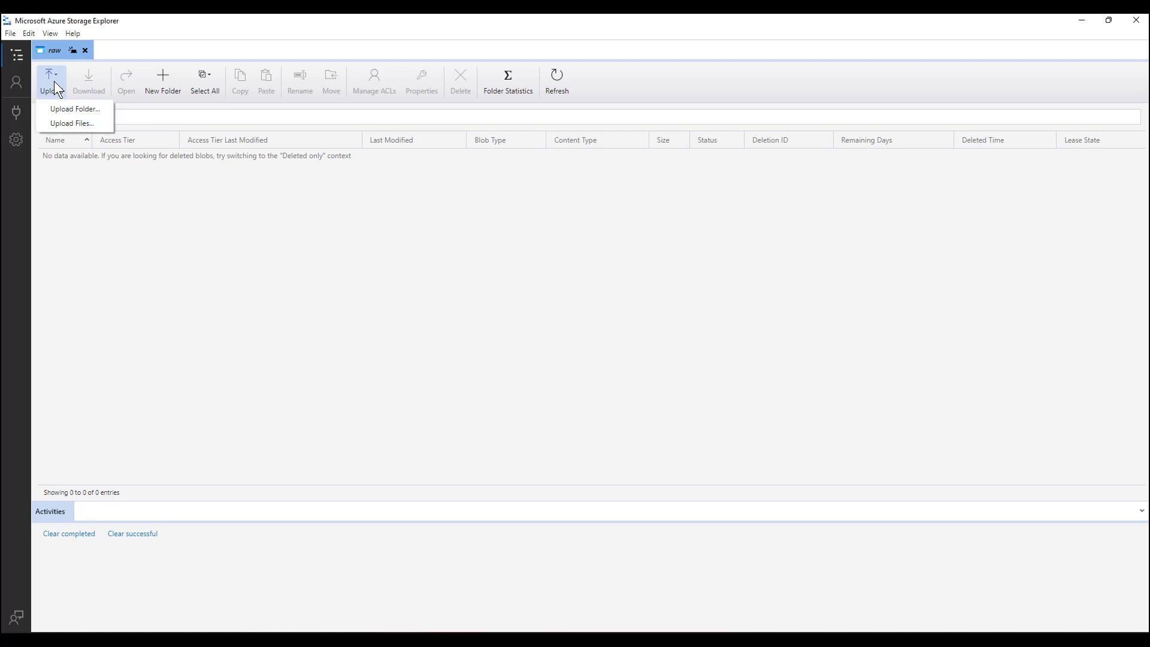
left_click(65, 110)
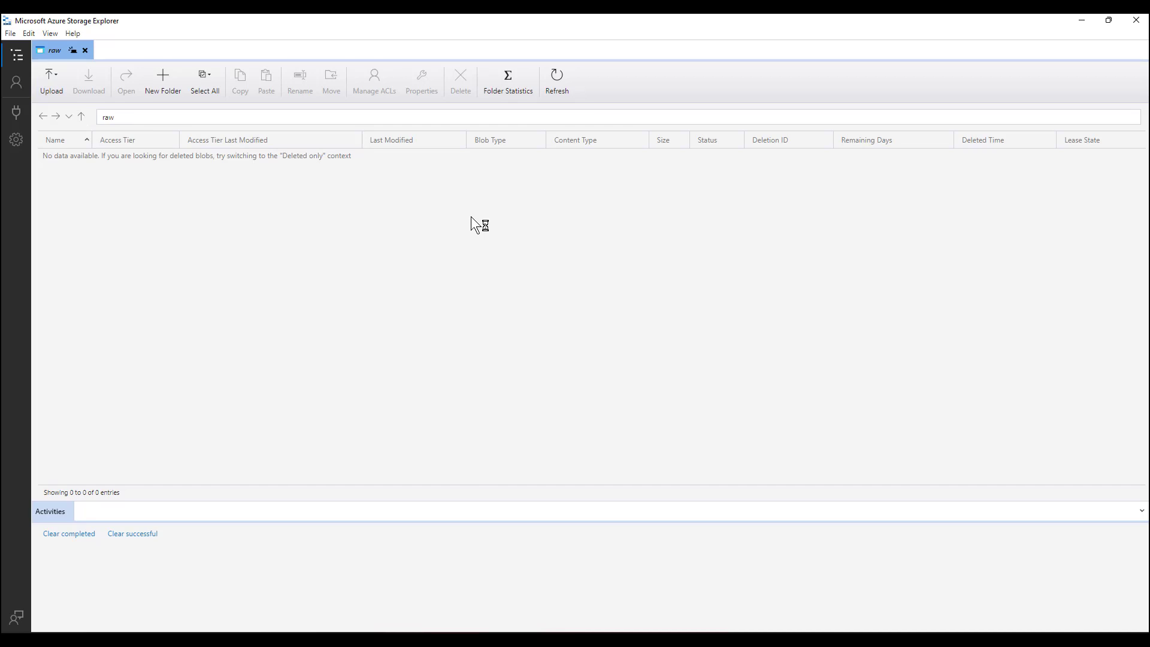
left_click(595, 281)
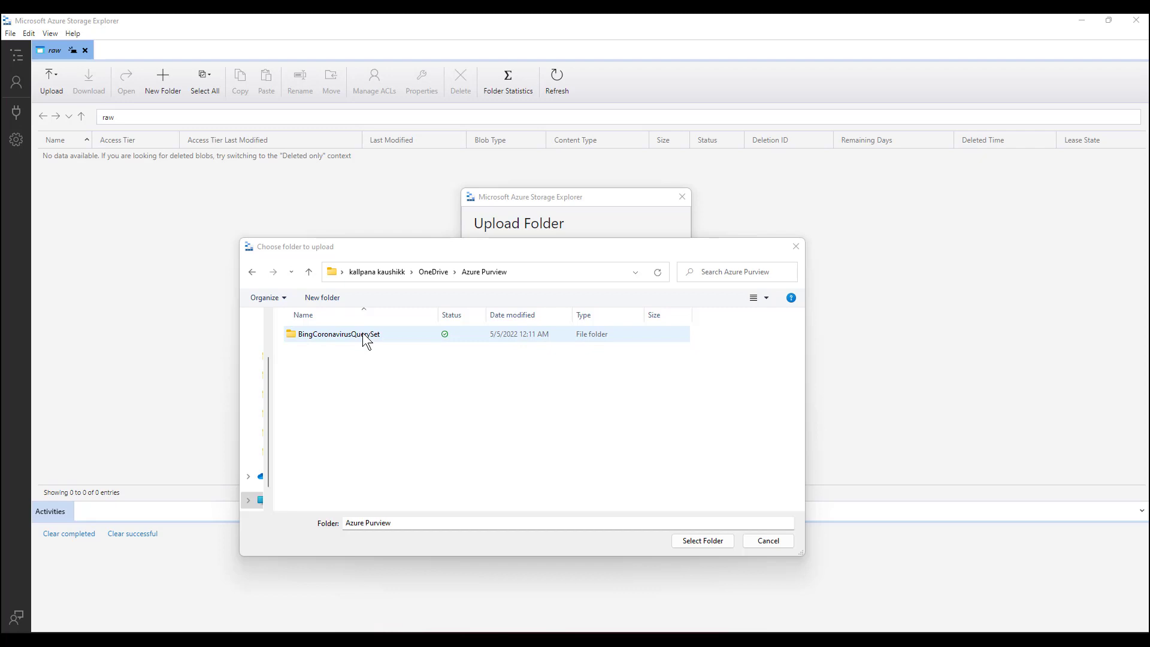
left_click(367, 340)
left_click(701, 542)
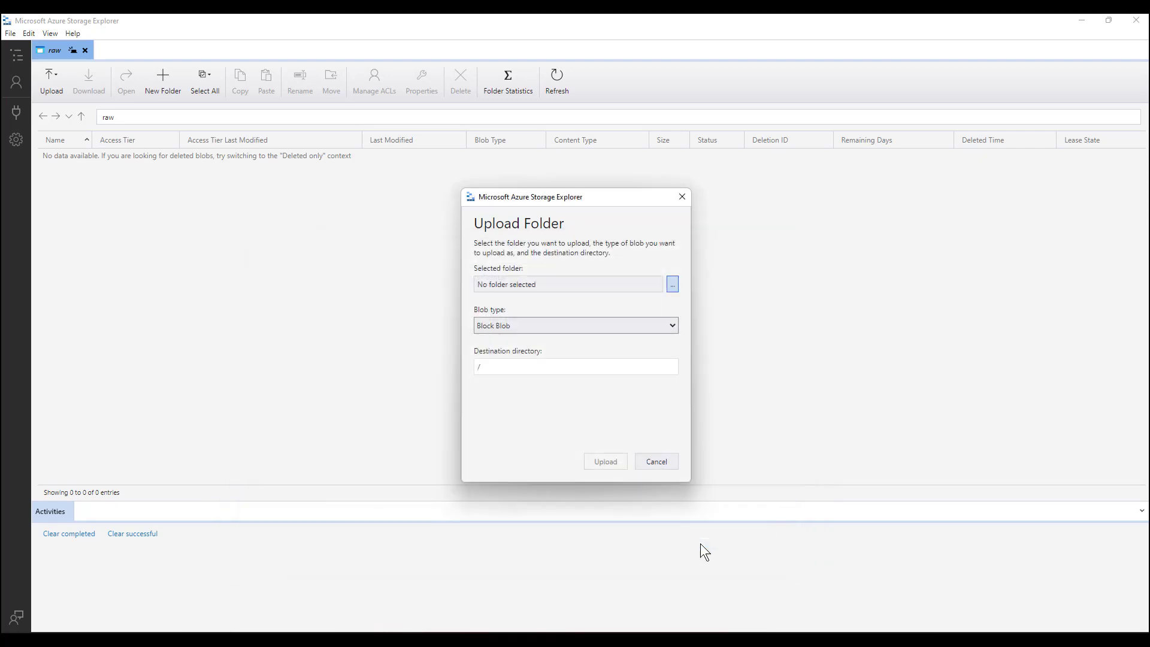
left_click(606, 462)
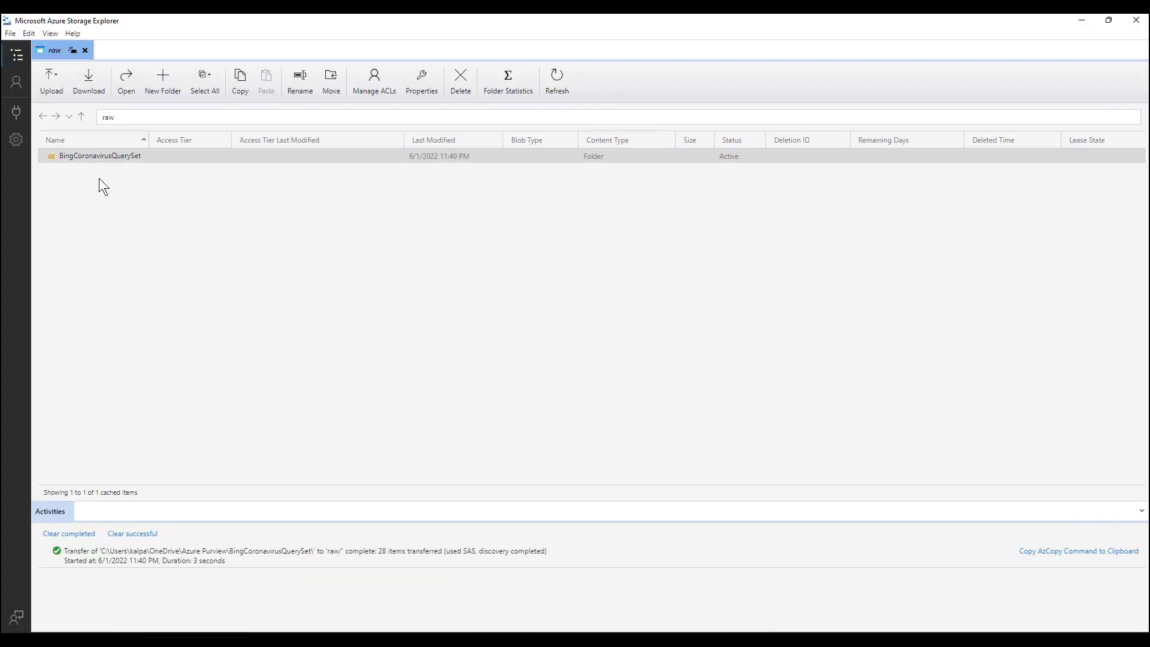
Return to Microsoft Purview in the browser and create a collection named MyCollection under the demo-of-purview root collection
left_click(1085, 23)
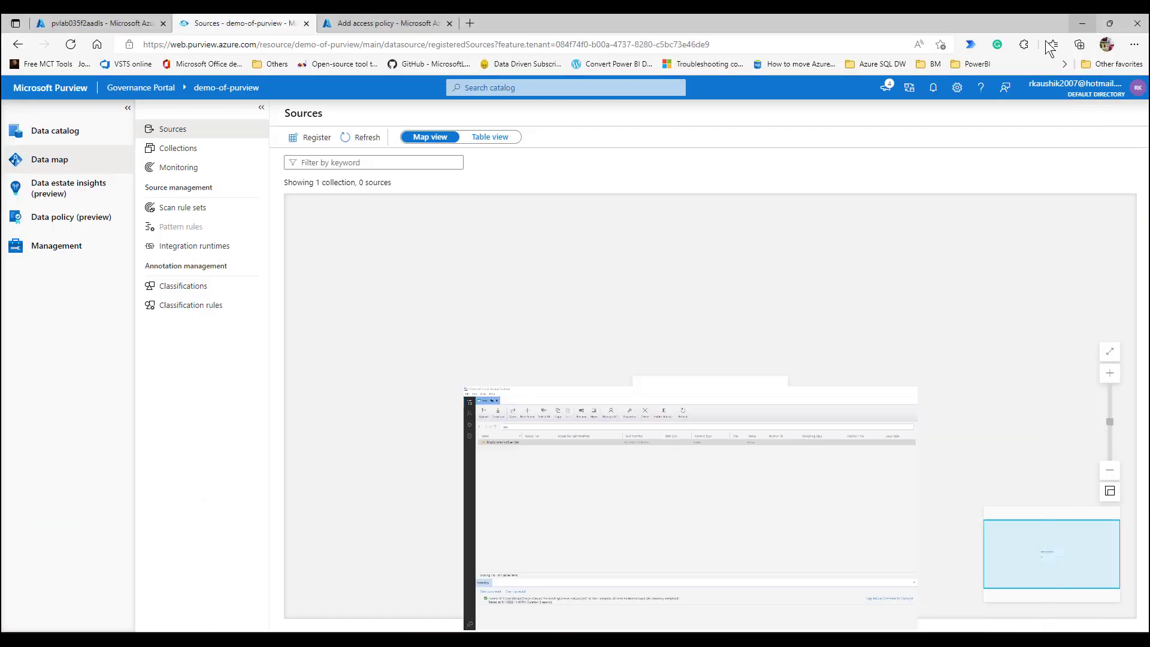
left_click(192, 149)
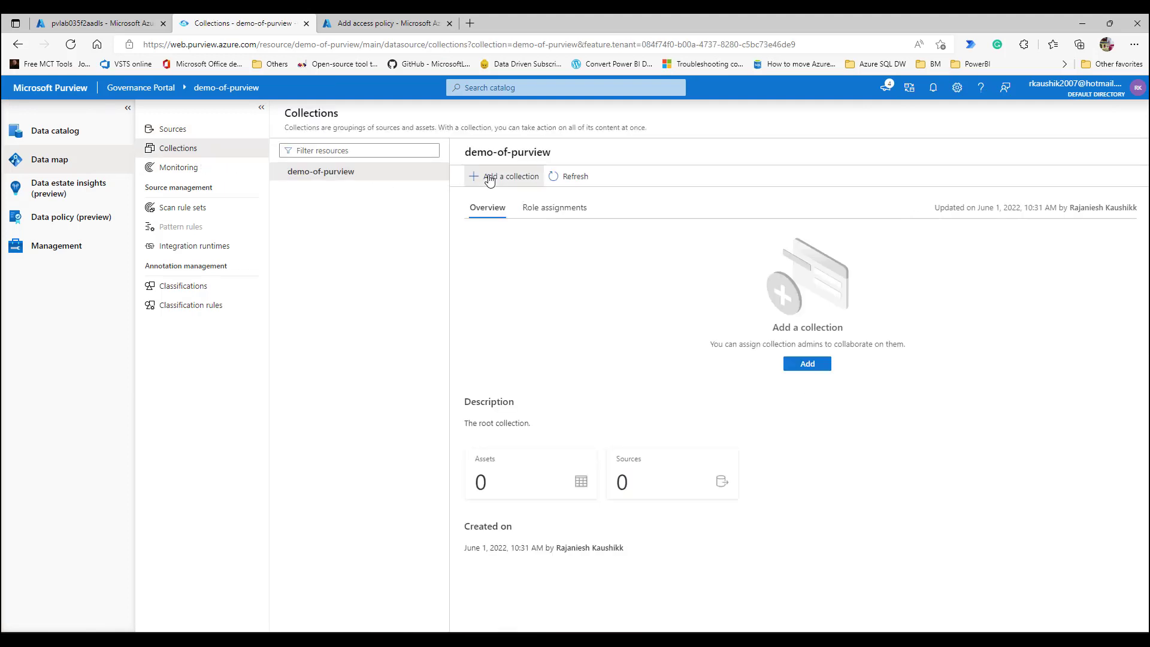
left_click(489, 178)
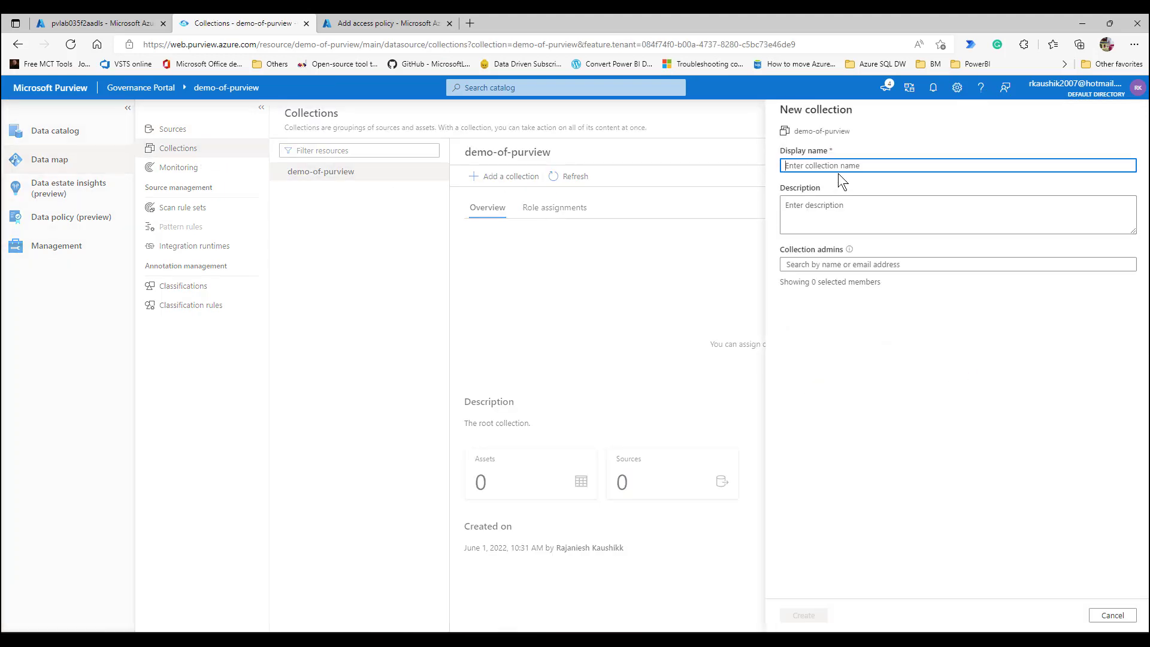
type("myCollection")
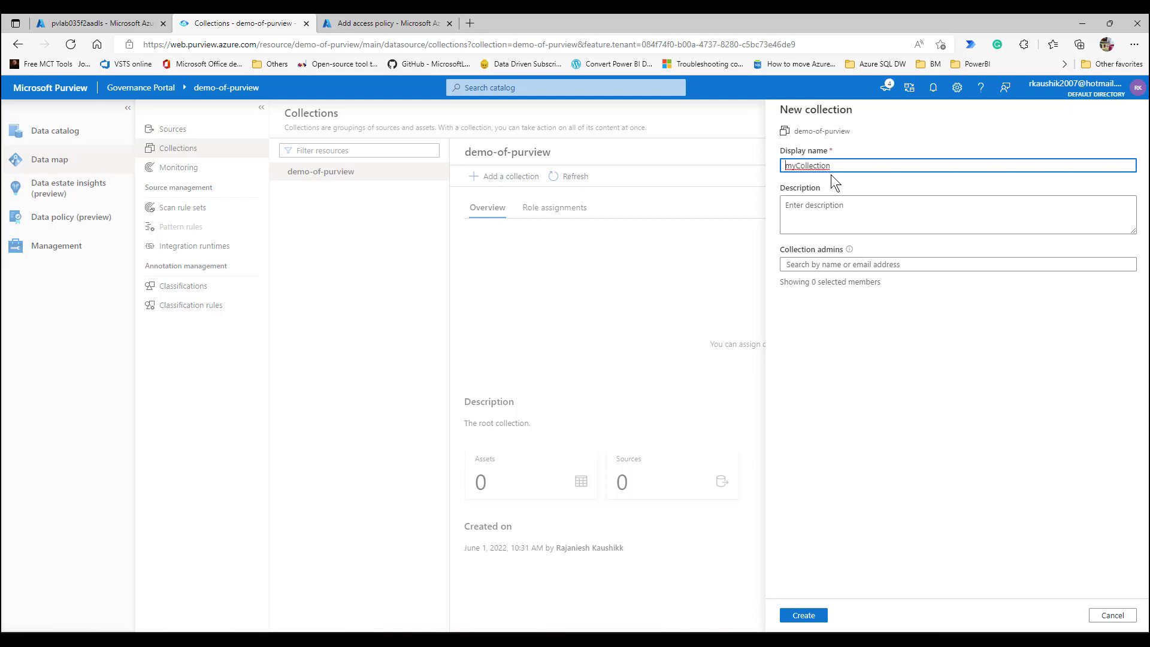
key("shift+Right")
type("M")
left_click(803, 617)
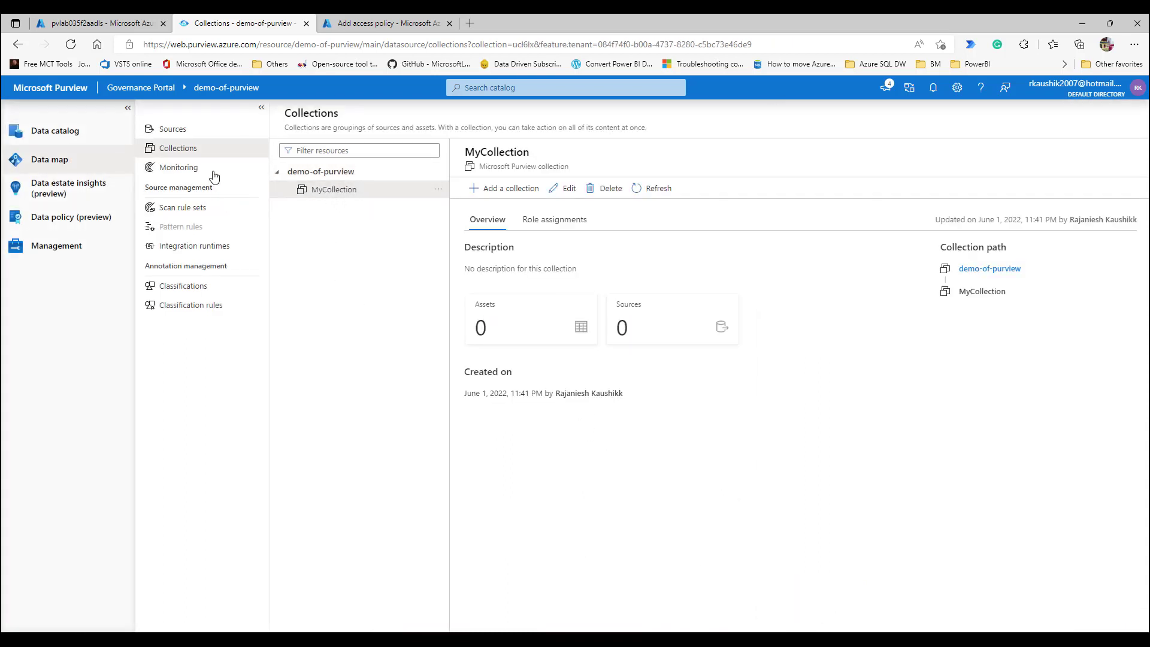
Start registering a new source in the data map, filtering the source types by ADLS and choosing Azure Data Lake Storage Gen2
left_click(199, 131)
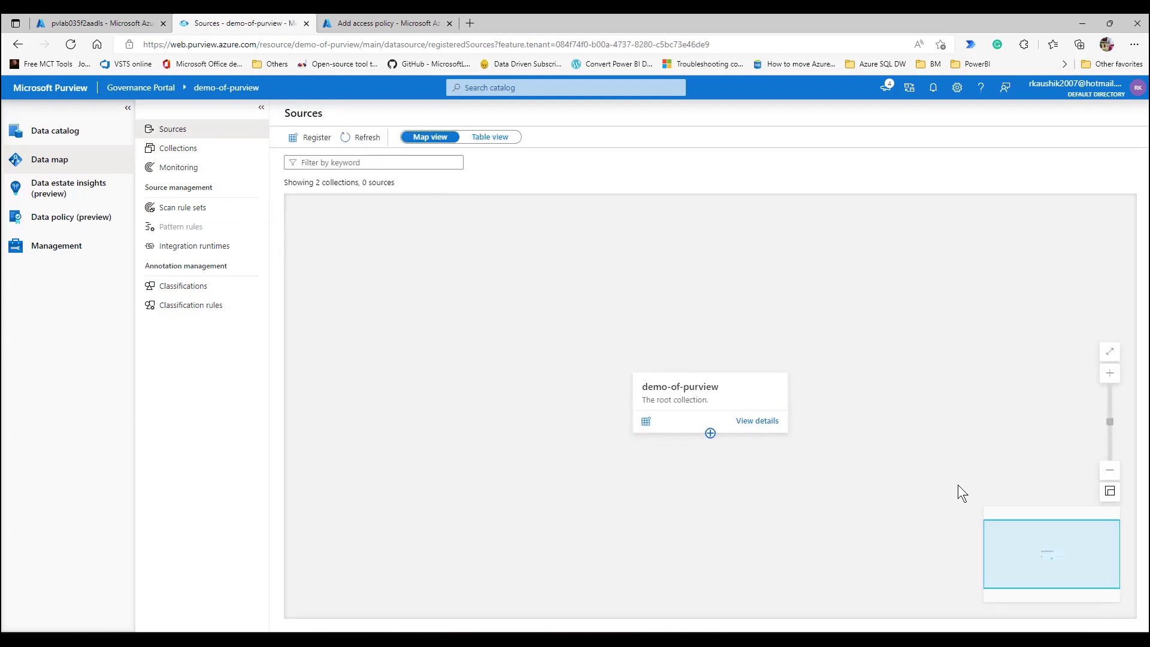
left_click(317, 138)
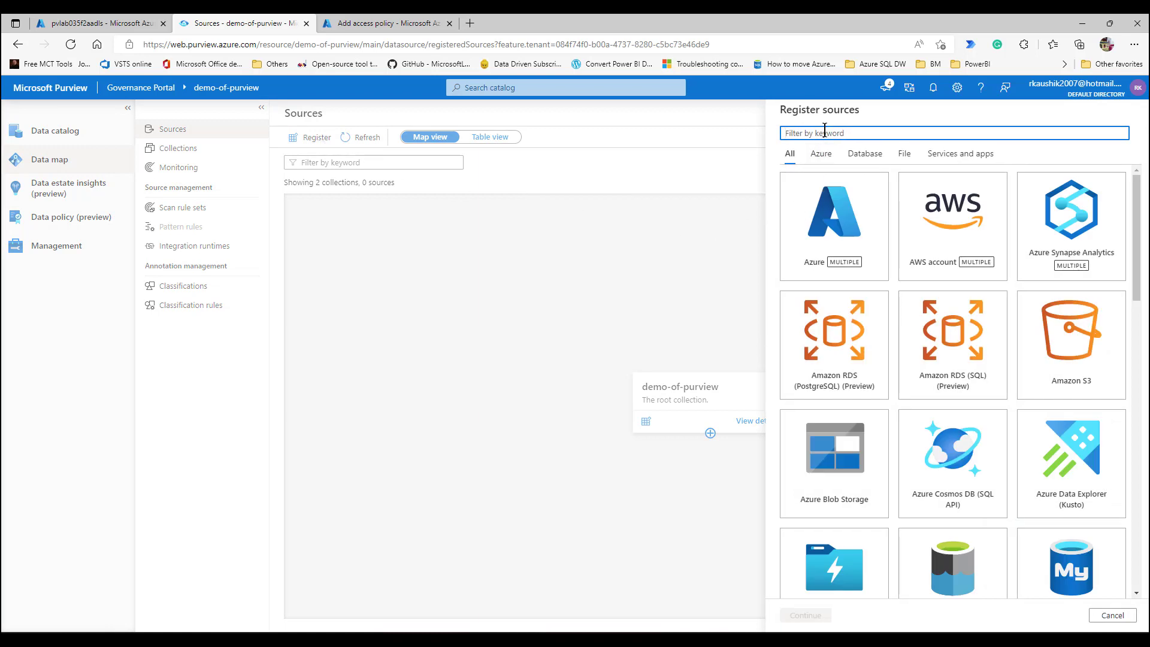
type("ADLS")
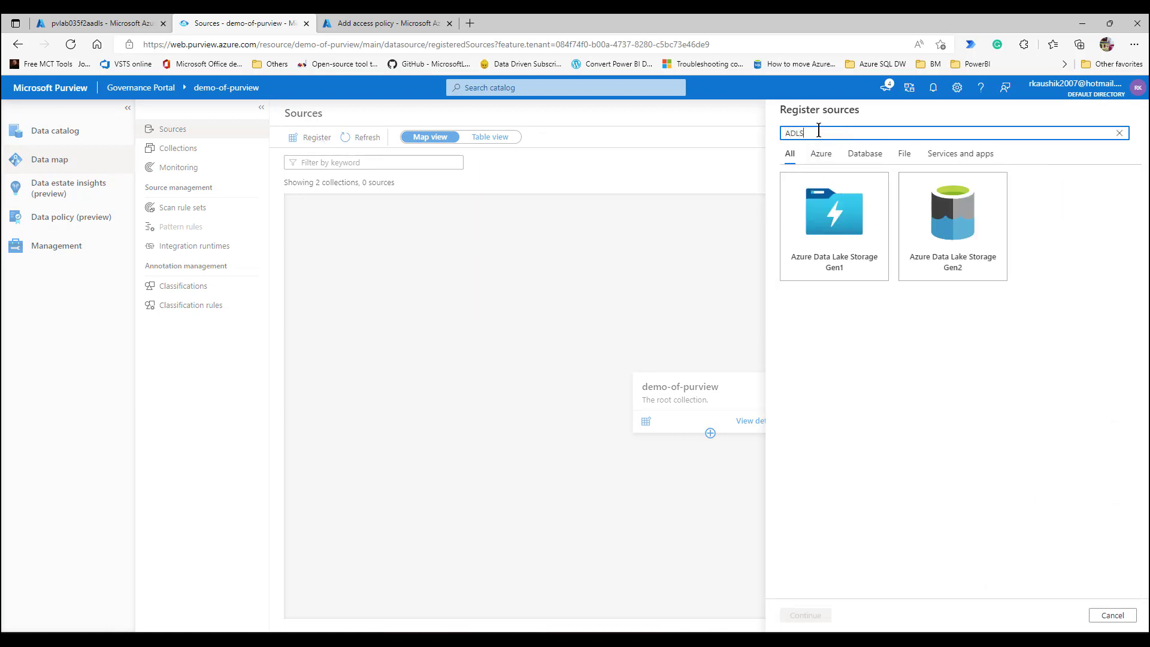
left_click(946, 249)
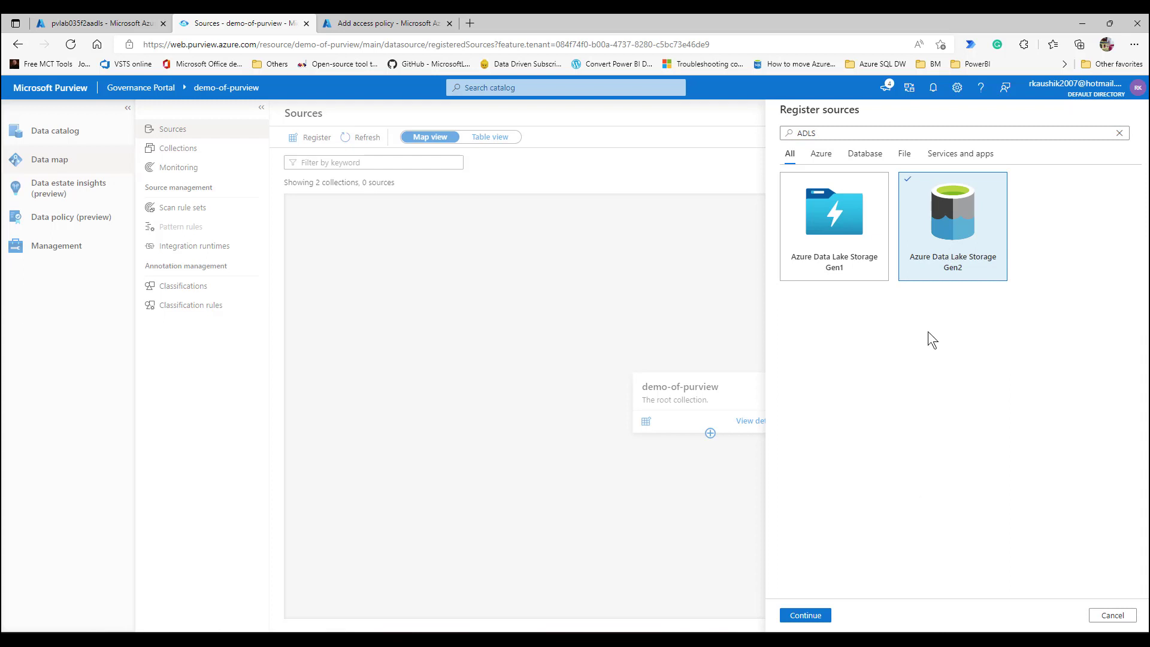
left_click(804, 619)
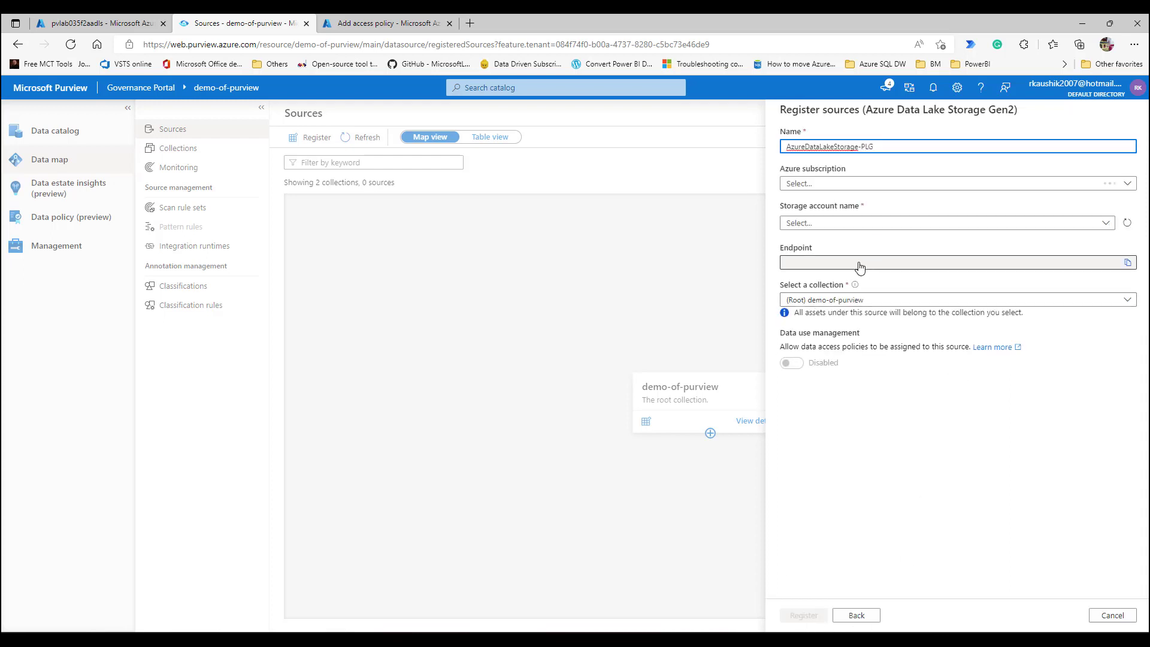
Register the pvlab035f2aadls storage account as AzureDataLakeStorage-PLG in the demo-of-purview > MyCollection collection
left_click(837, 223)
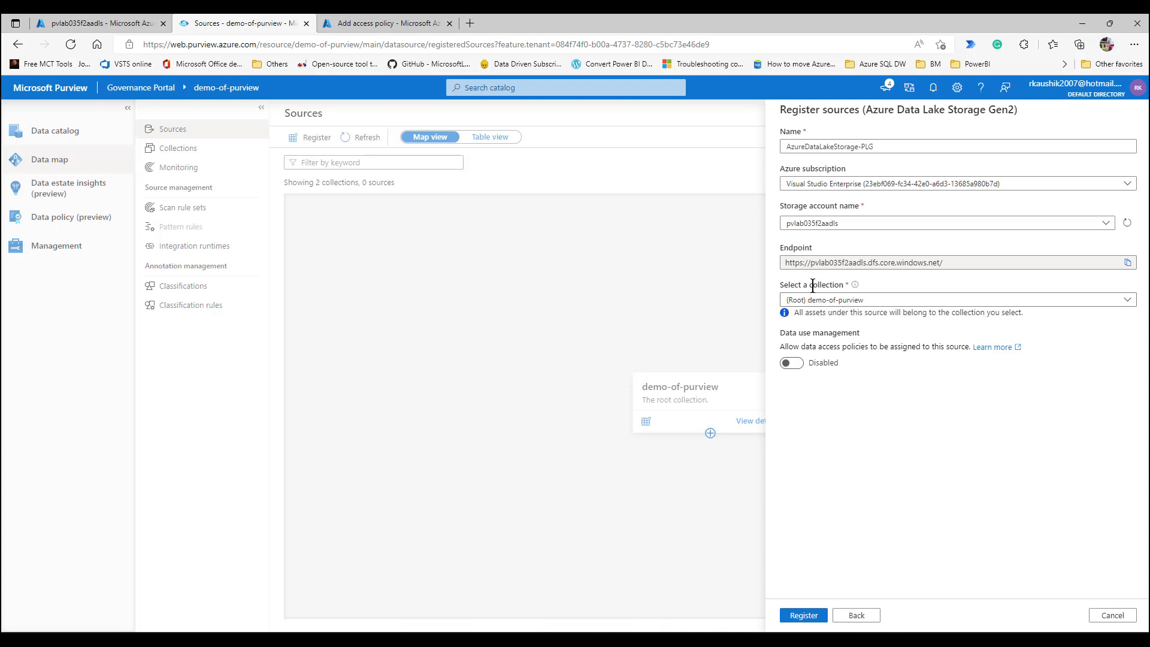
left_click(849, 306)
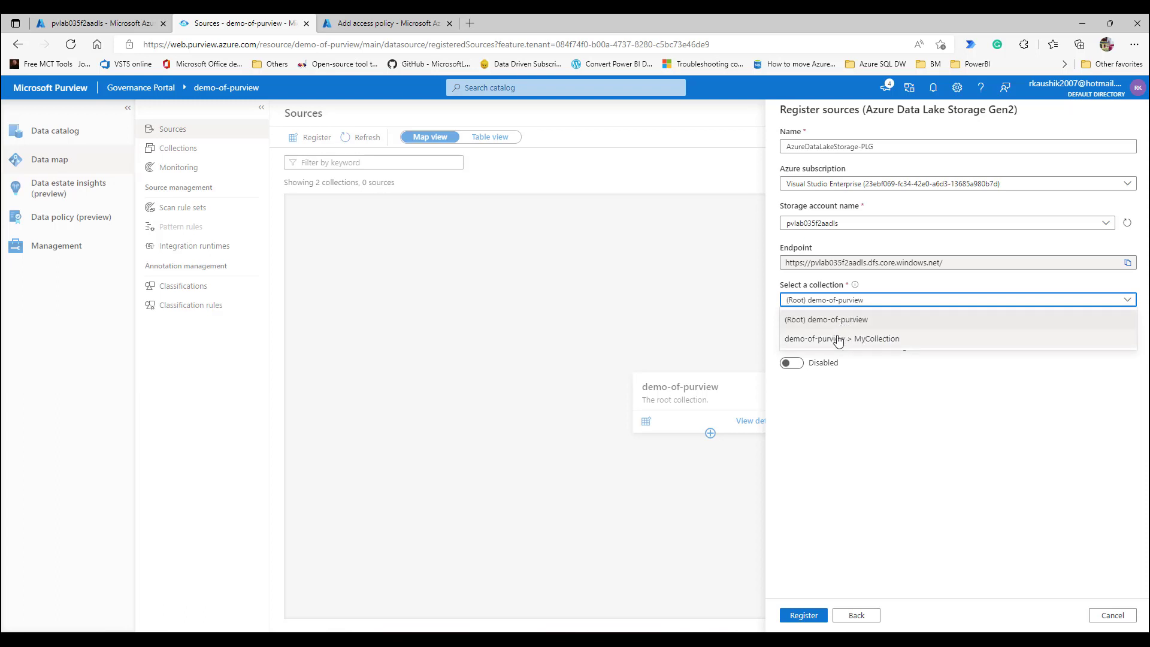
left_click(838, 339)
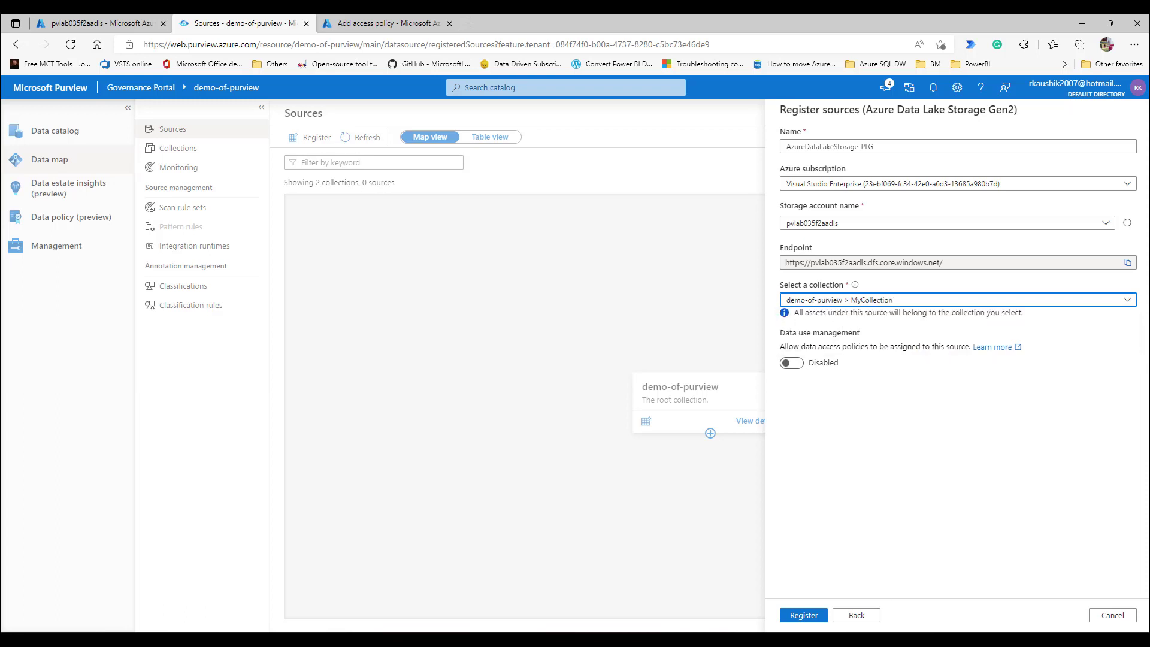
left_click(816, 616)
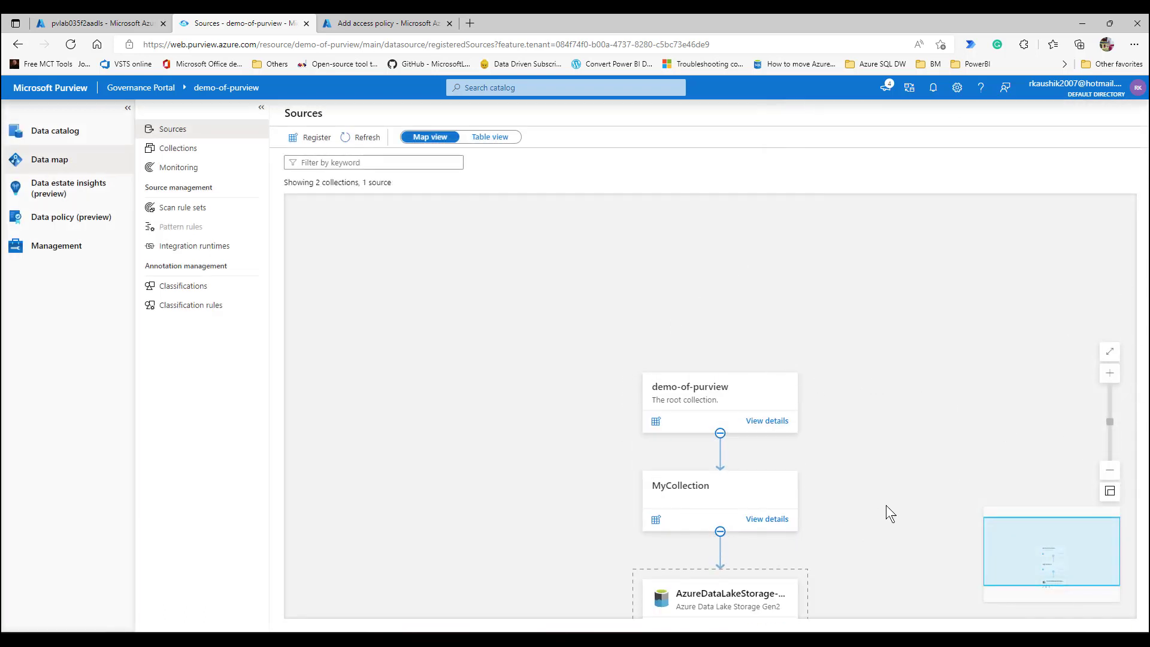
Set up a new scan of AzureDataLakeStorage-PLG with the Microsoft Purview MSI (system) credential, test its connection and continue to the scope
scroll(904, 490, "down", 1)
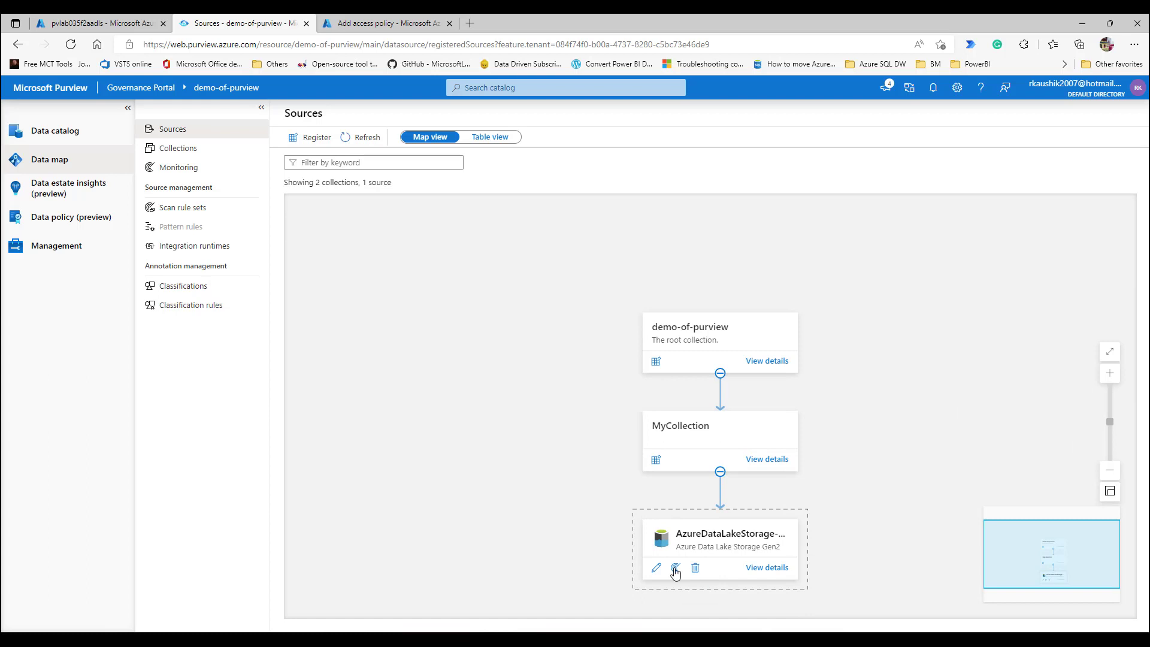
left_click(676, 569)
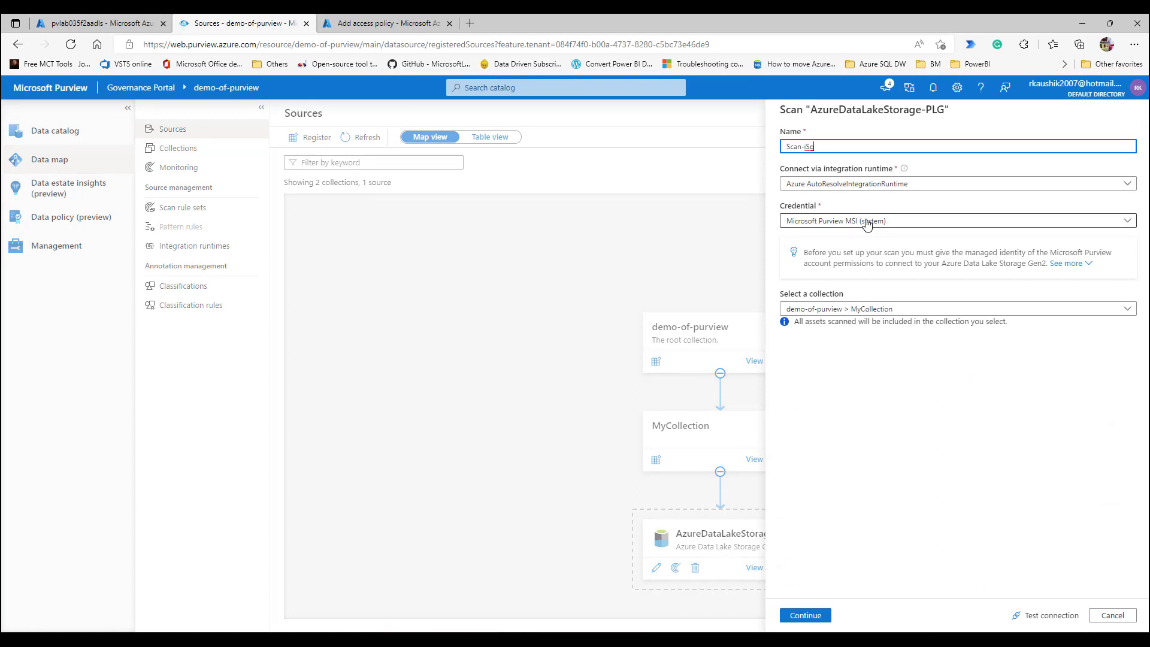
left_click(866, 222)
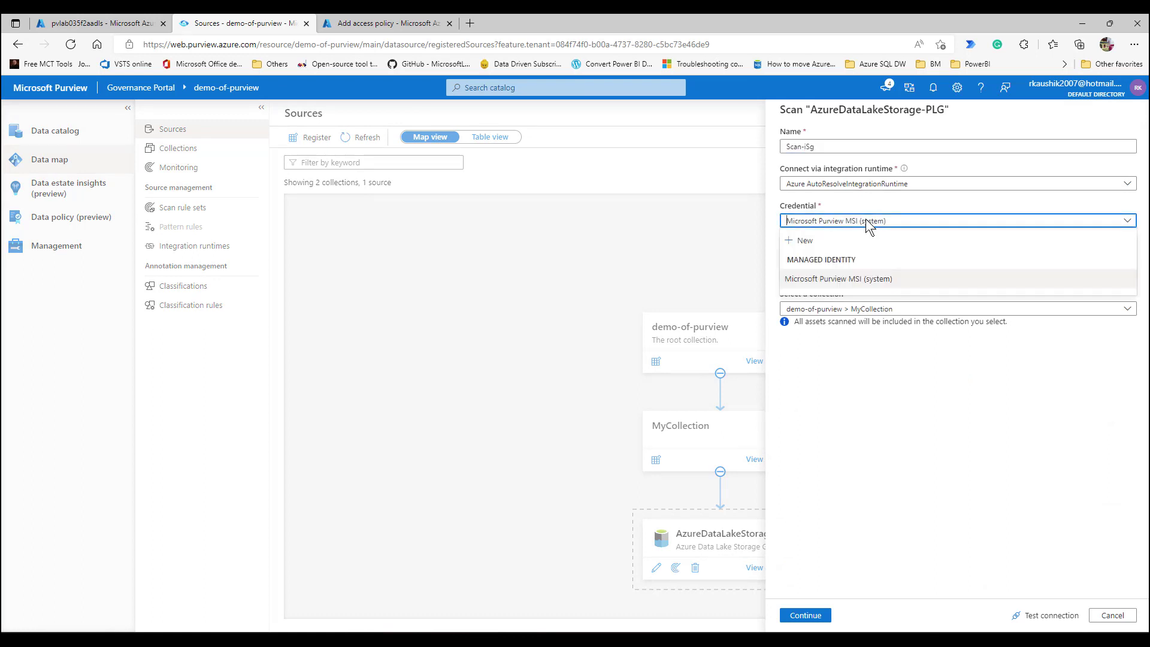
left_click(850, 280)
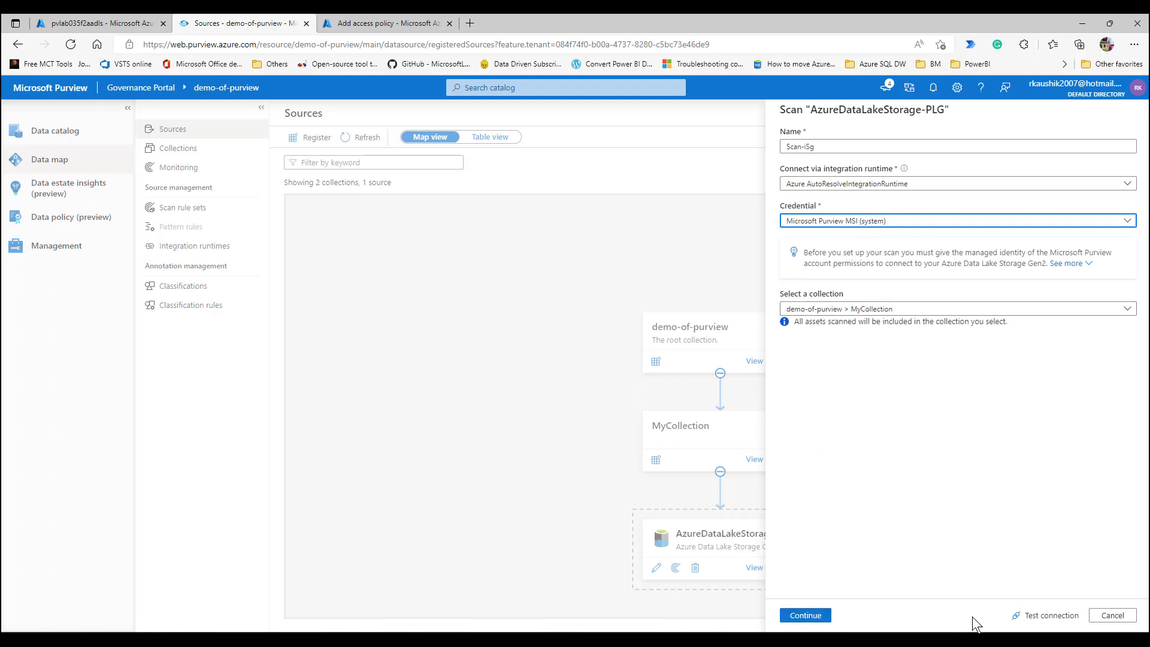
left_click(1035, 619)
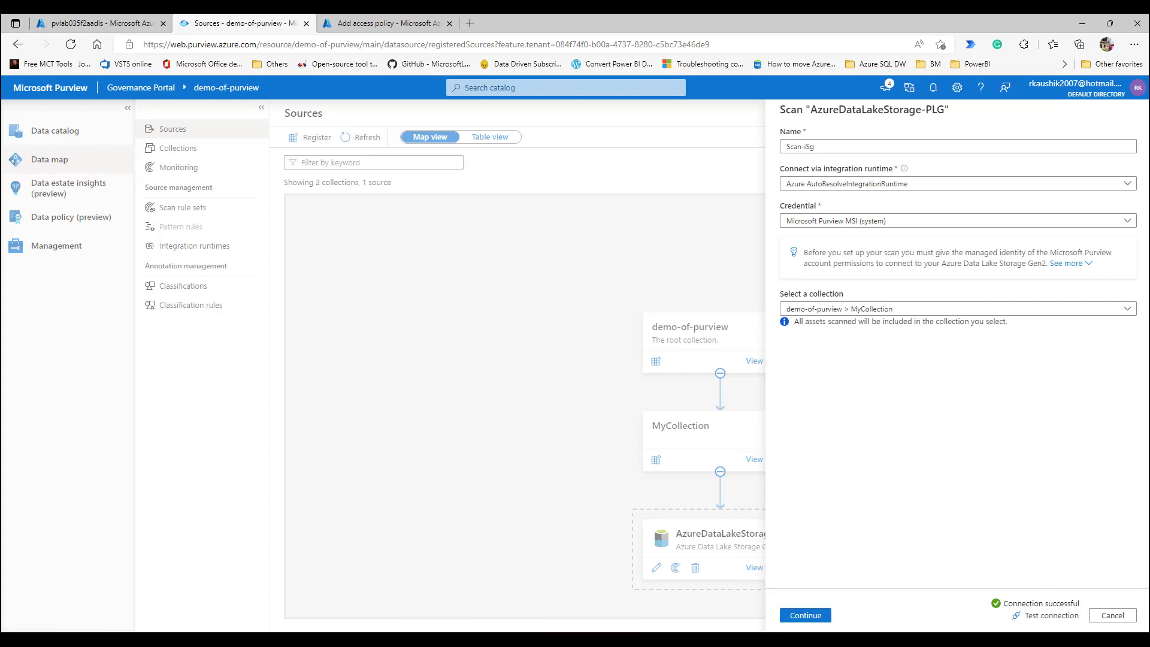
left_click(805, 616)
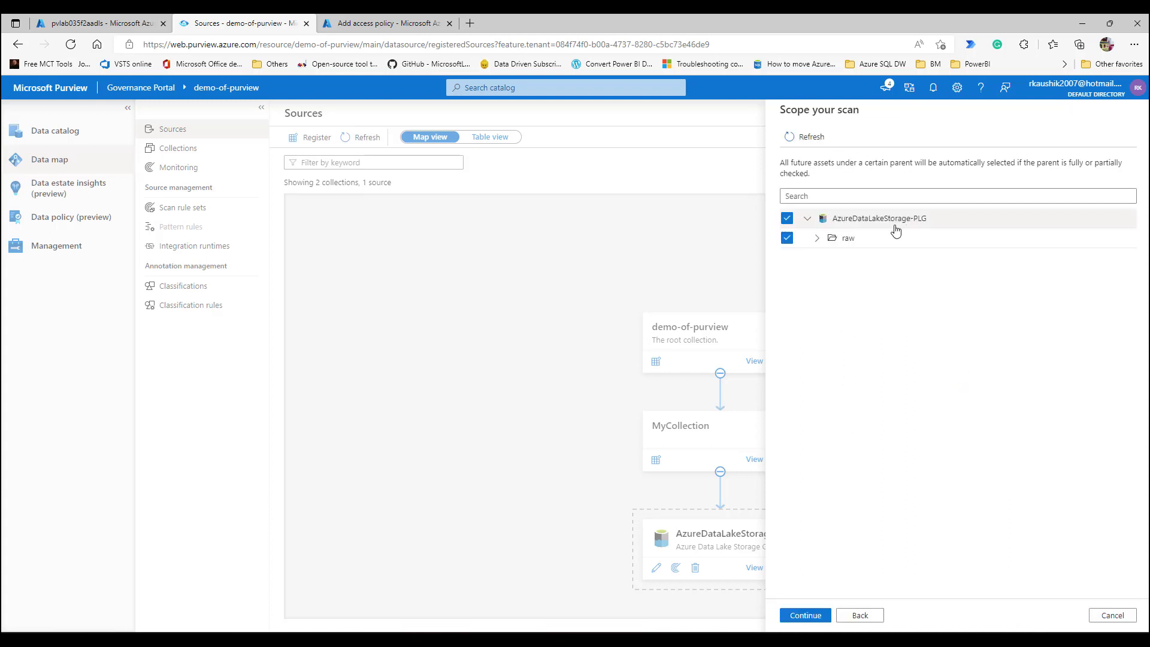
Scope the scan to the entire raw container, including the BingCoronavirusQuerySet folders, and accept the system default AdlsGen2 scan rule set
left_click(787, 237)
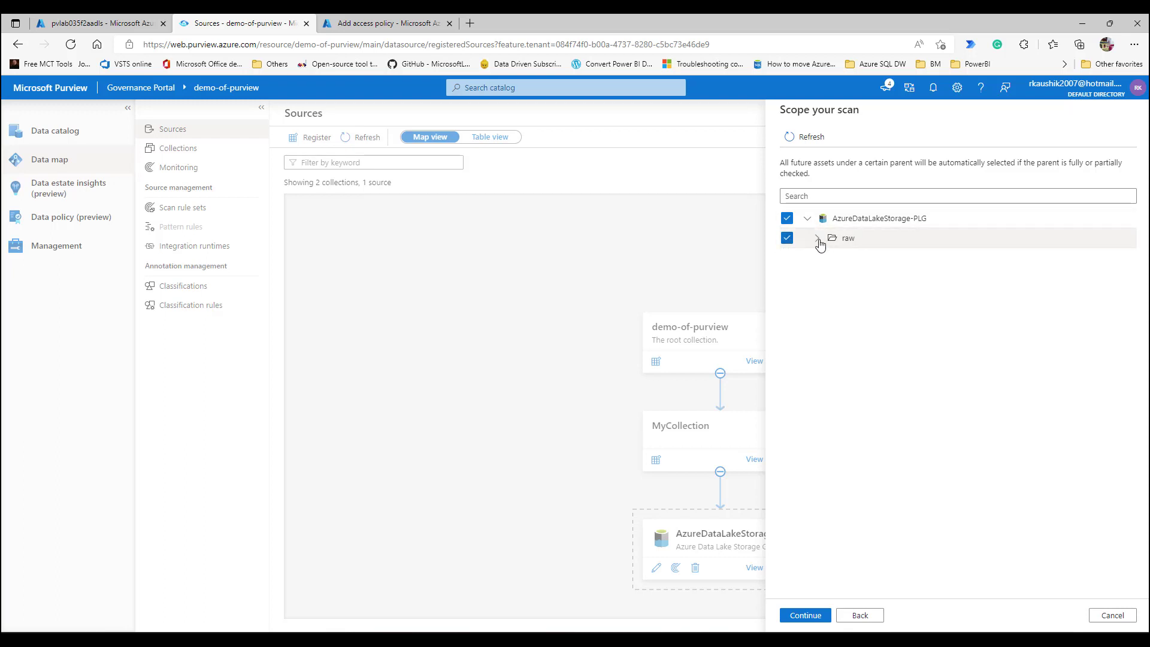
left_click(817, 238)
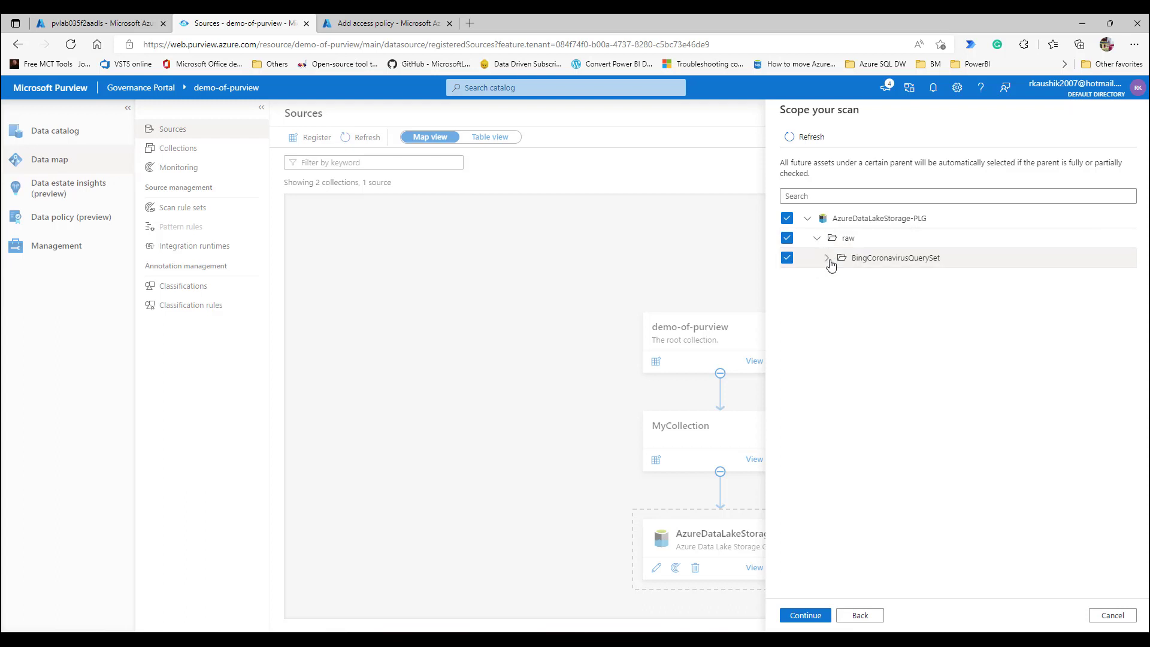
left_click(828, 260)
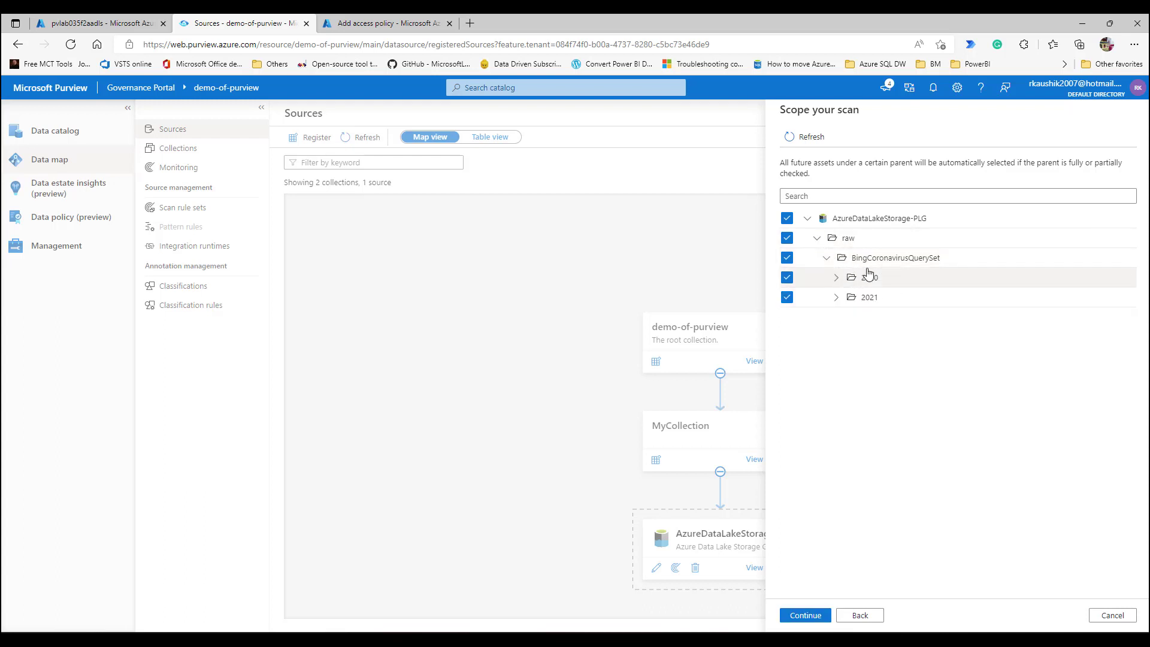
left_click(804, 615)
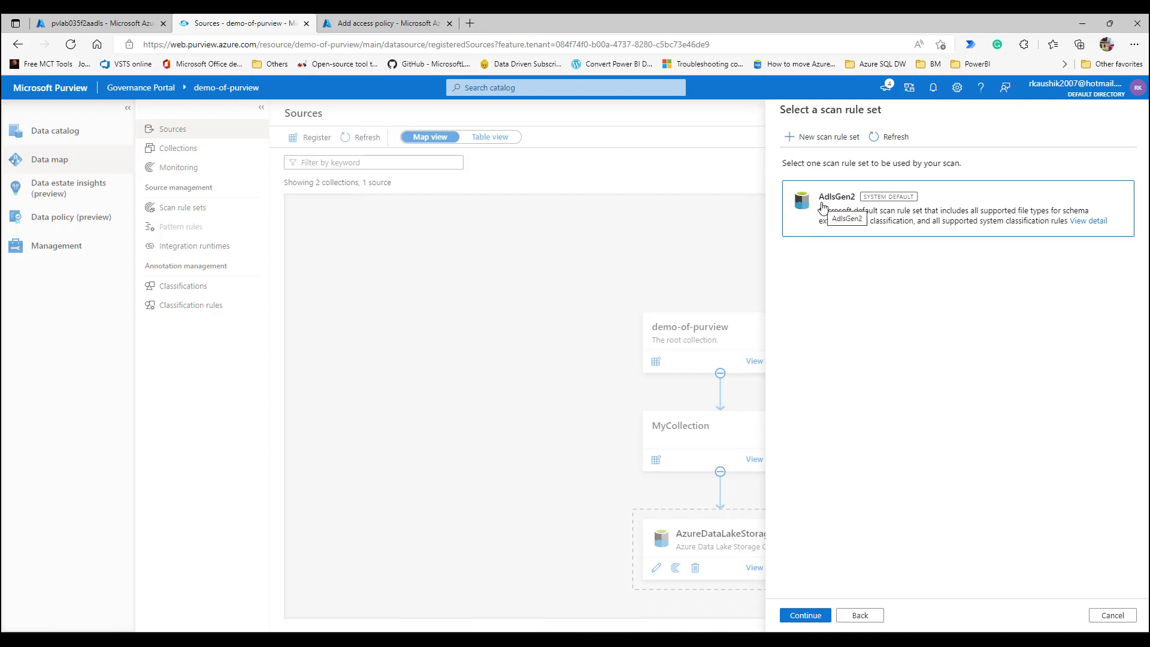
left_click(821, 617)
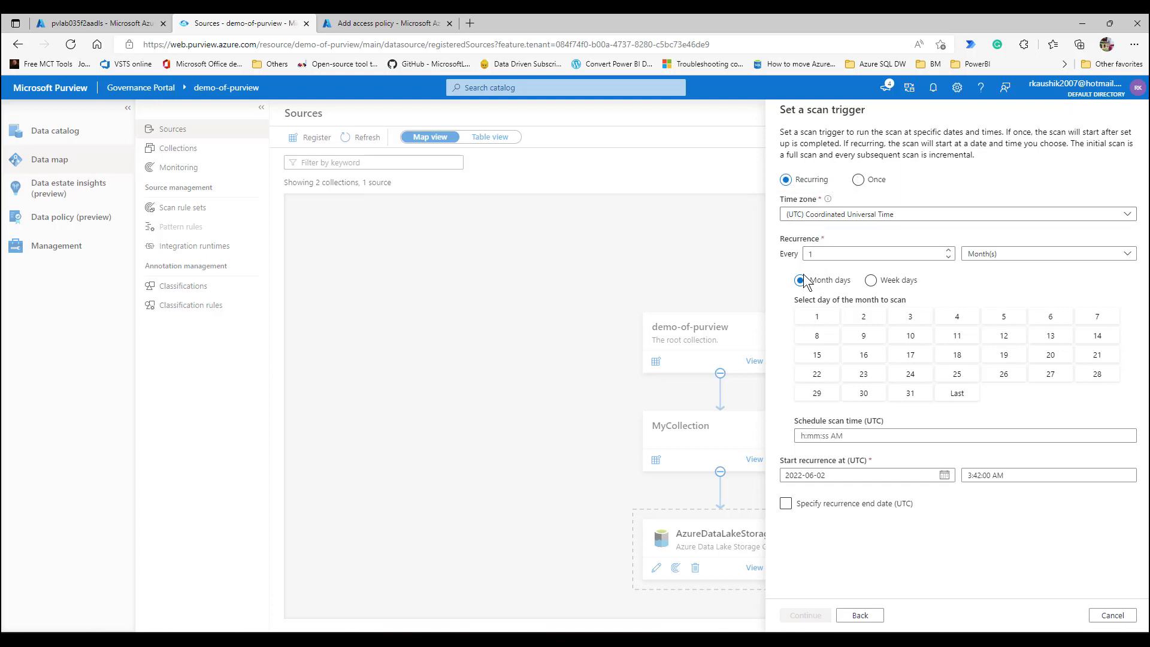
Set the scan trigger to Once, review the scan, and save and run it
left_click(1000, 255)
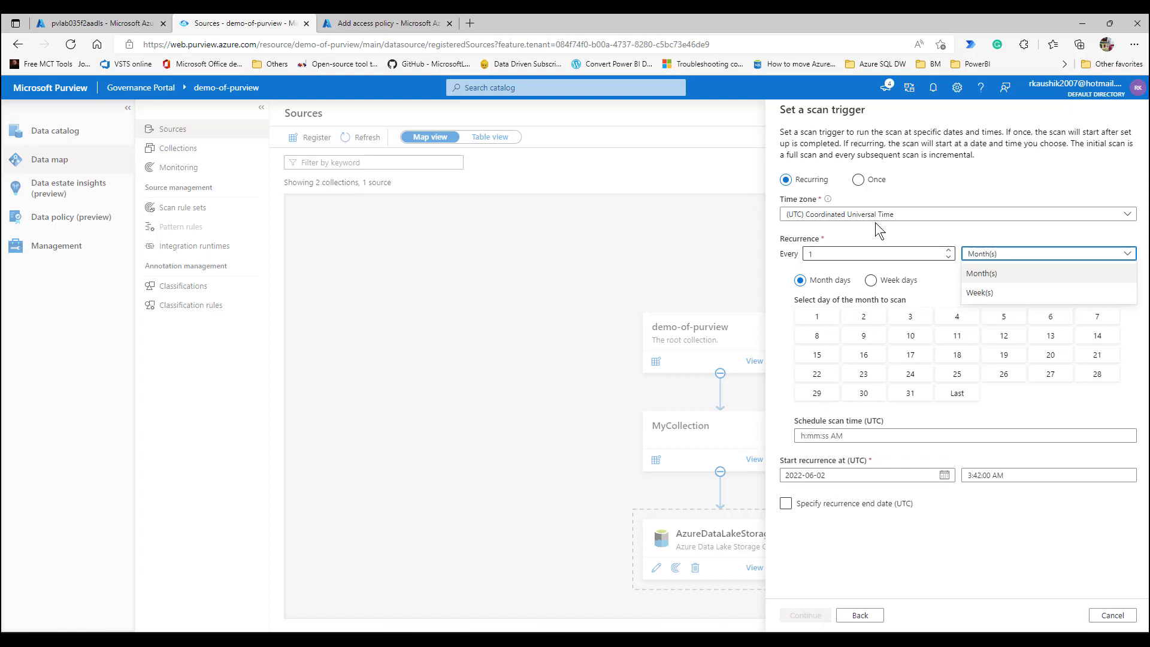
left_click(858, 180)
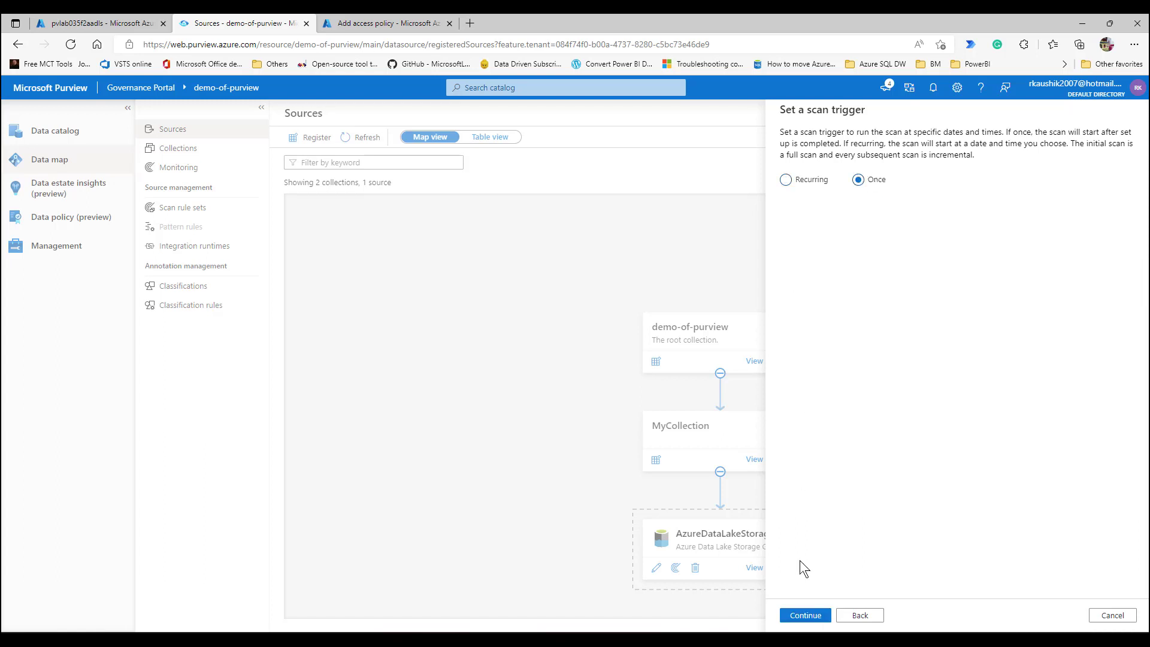
left_click(797, 617)
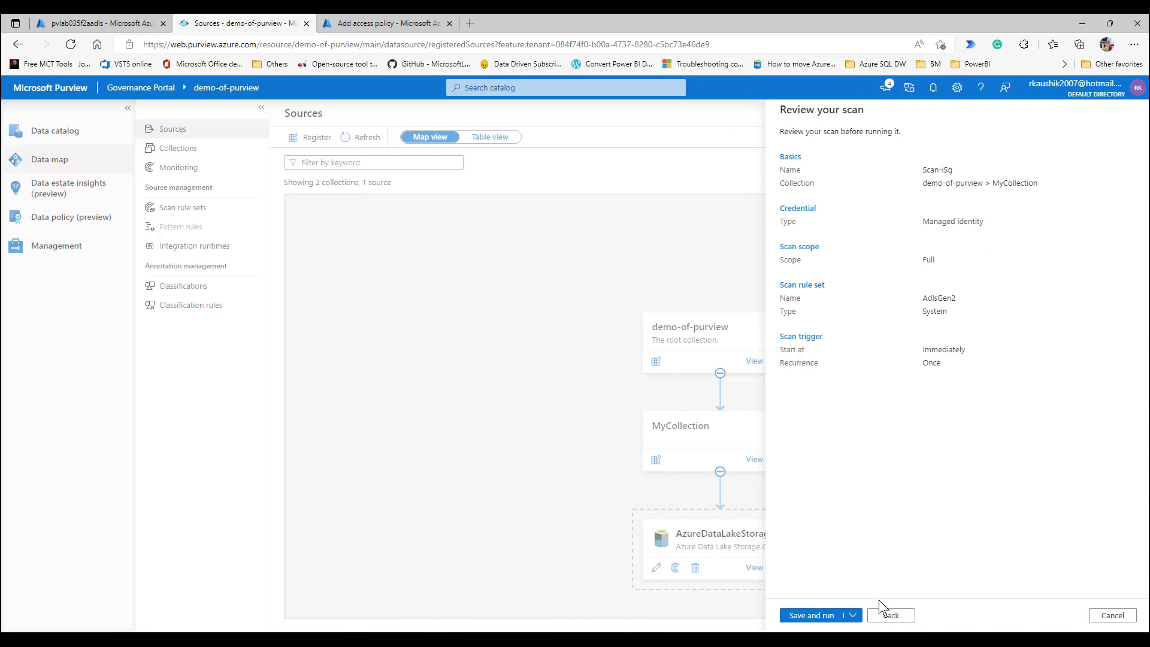
left_click(827, 617)
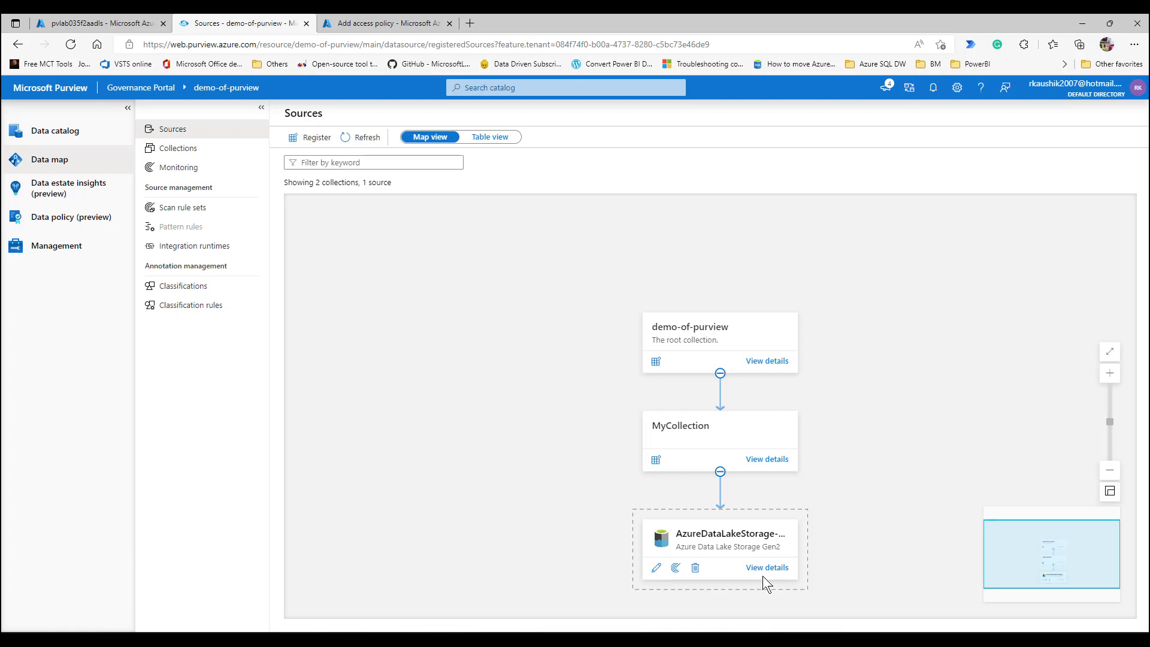
View the details of the AzureDataLakeStorage-PLG source and refresh them to check the scan's status
left_click(782, 569)
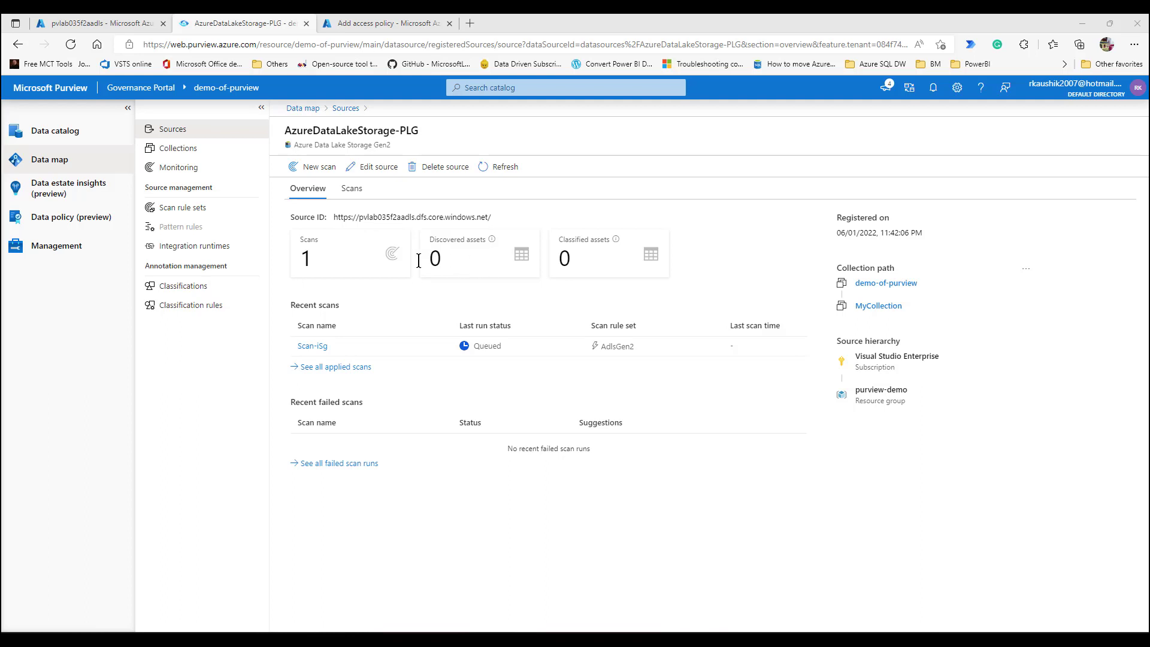
left_click(508, 167)
mouse_move(616, 241)
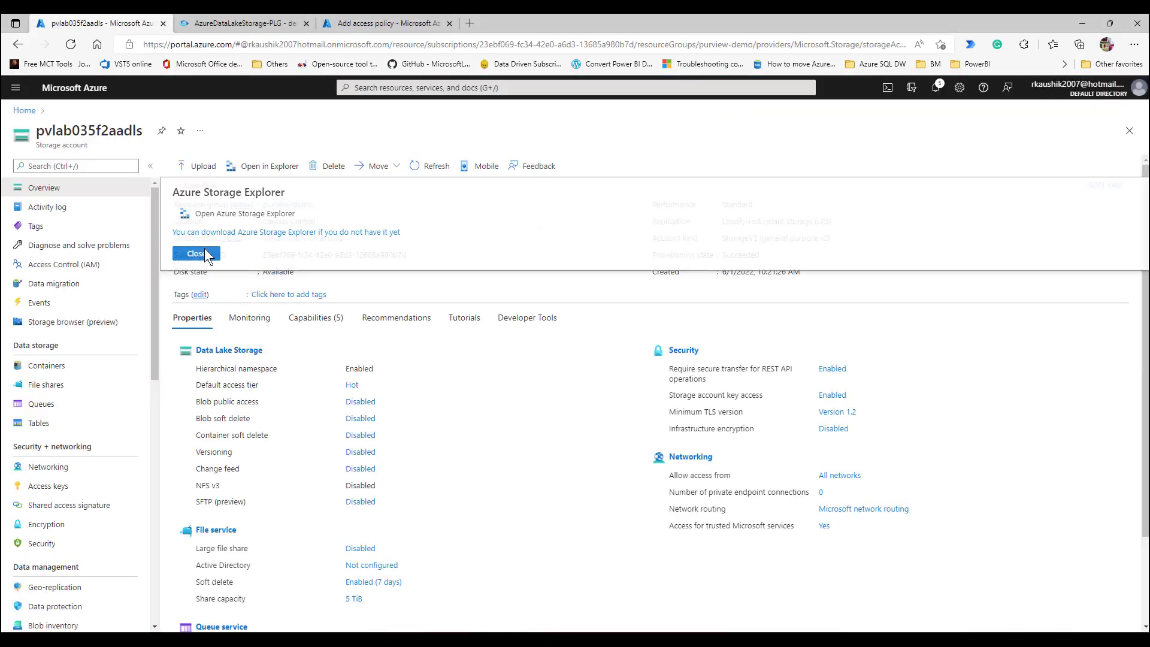
In the Azure portal, open the access policies of the pvlab-035f2a-keyvault key vault in the purview-demo resource group
left_click(201, 250)
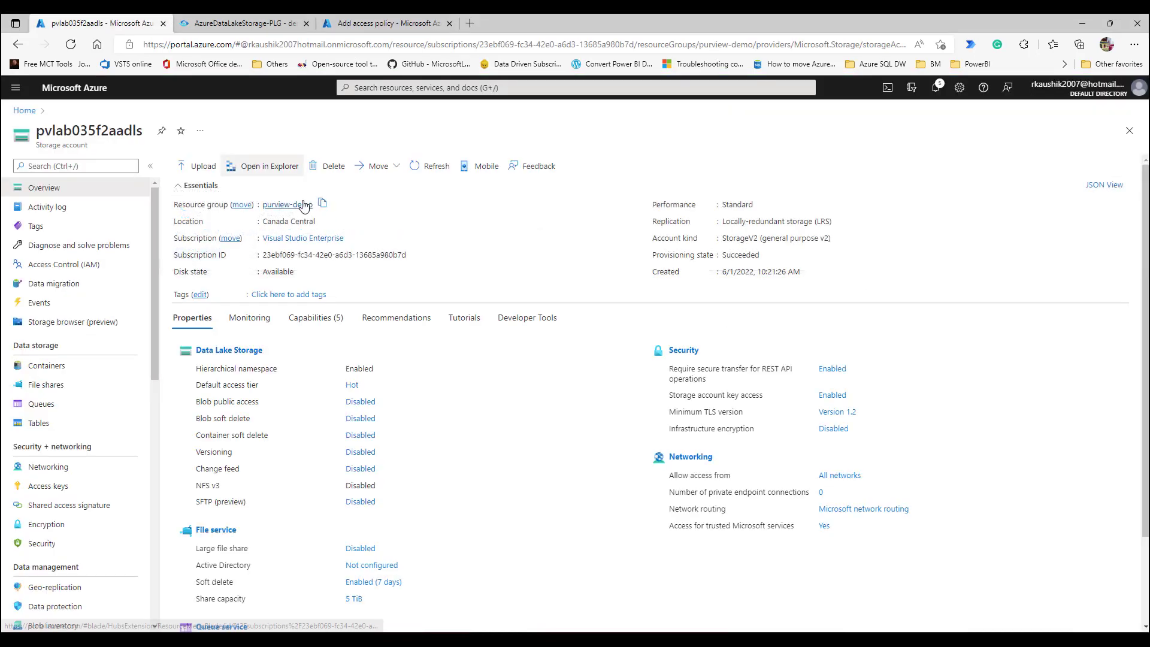
left_click(303, 204)
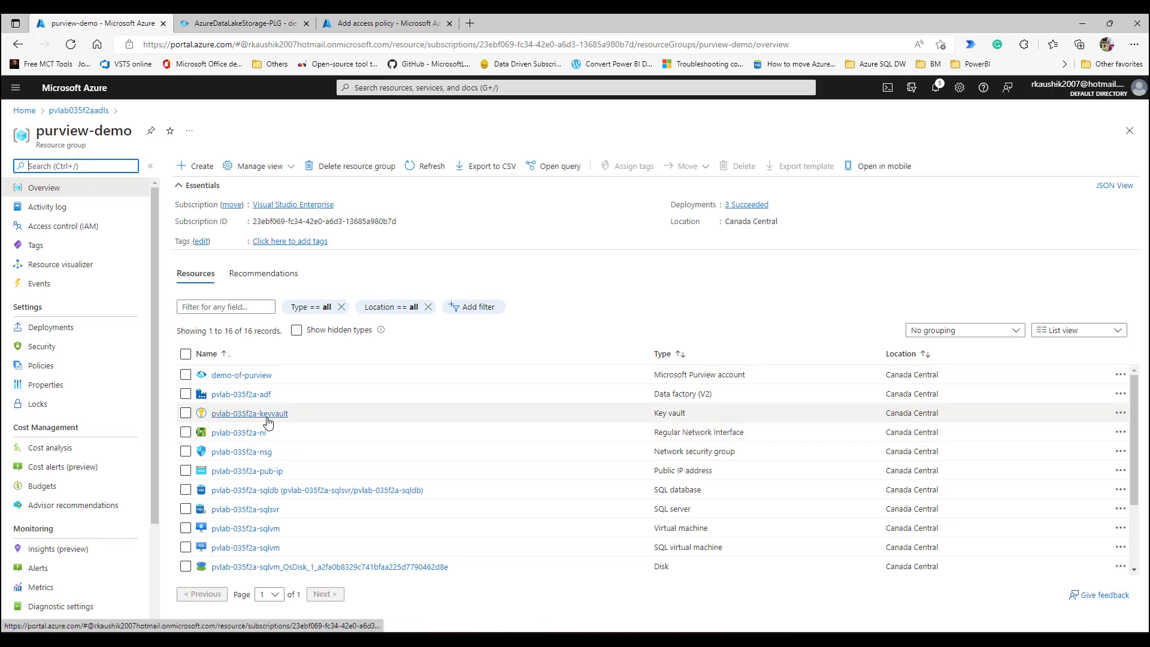
left_click(268, 420)
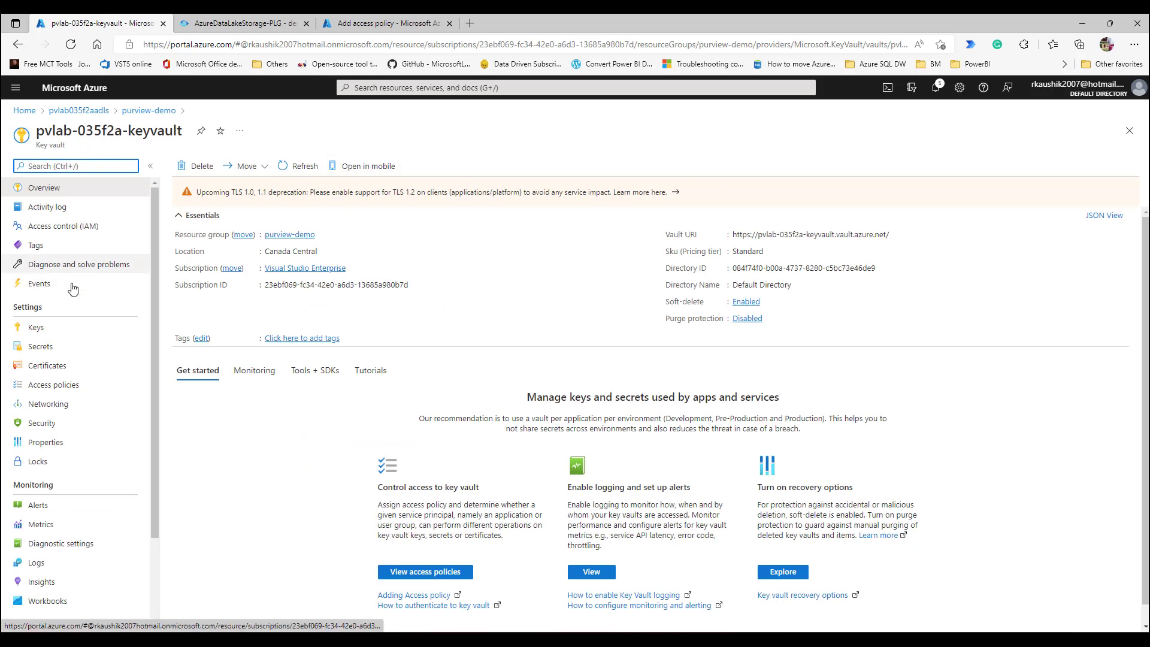
left_click(70, 391)
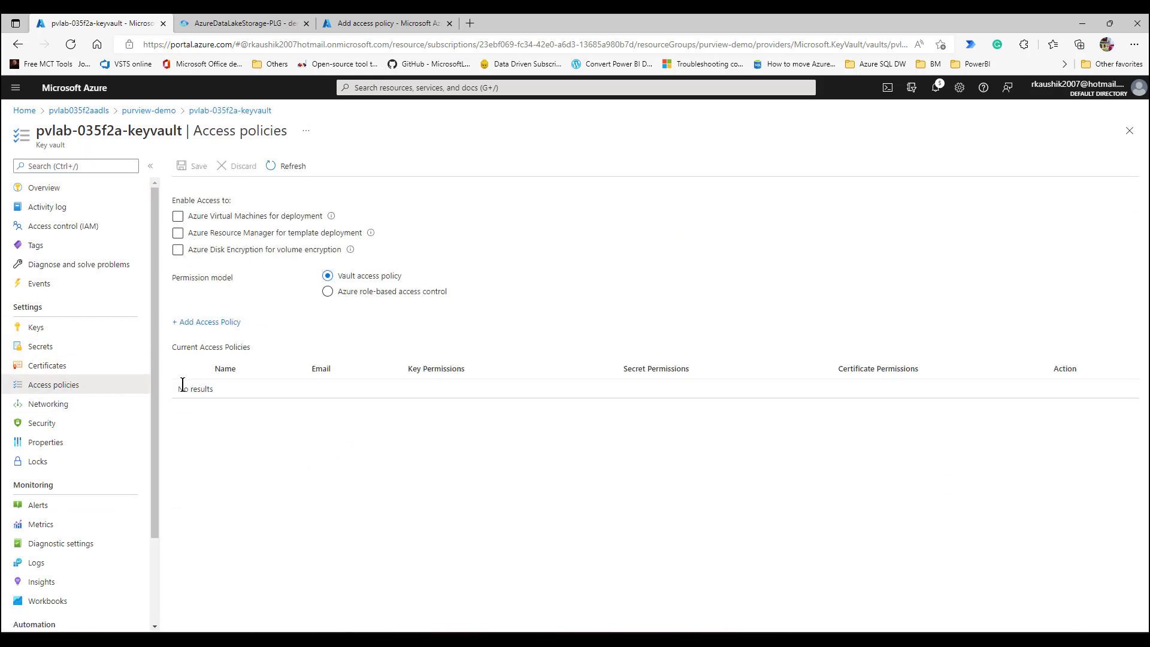
Start a new access policy for the key vault and select the signed-in user's own account as the principal
left_click(210, 324)
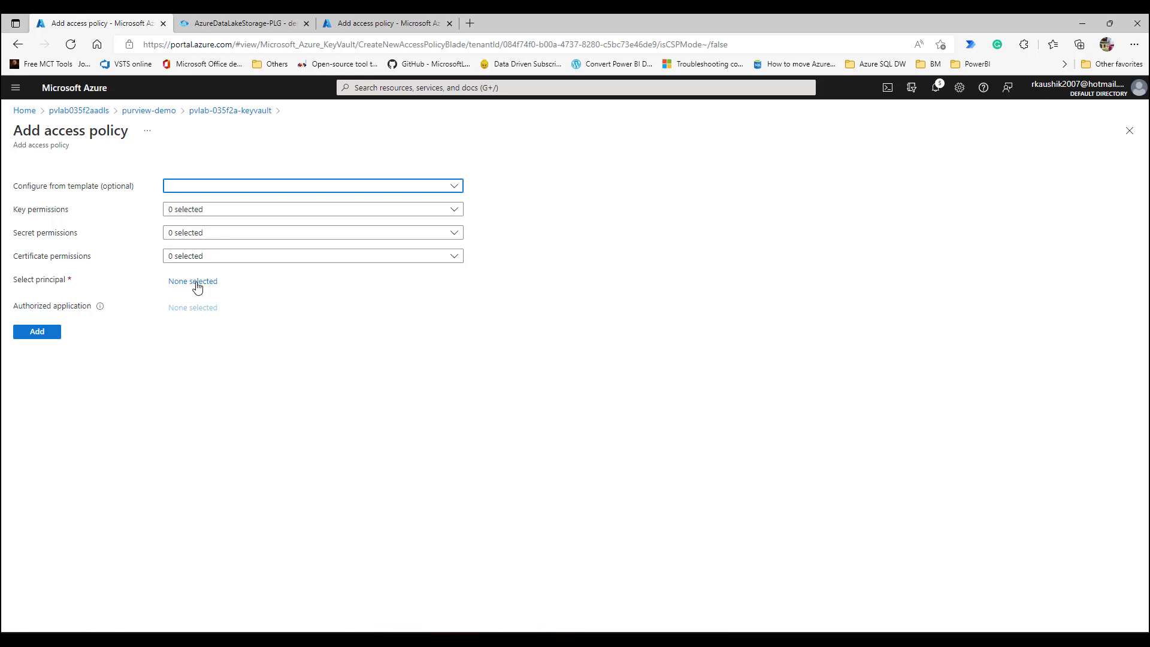
left_click(197, 287)
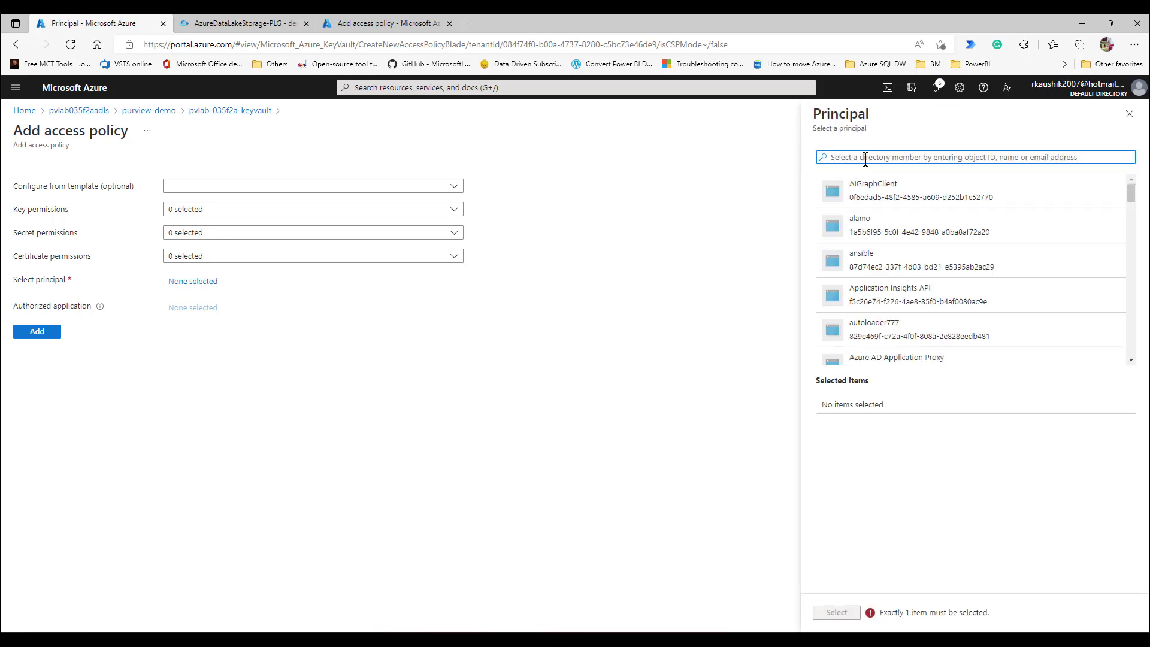
type("rajanie")
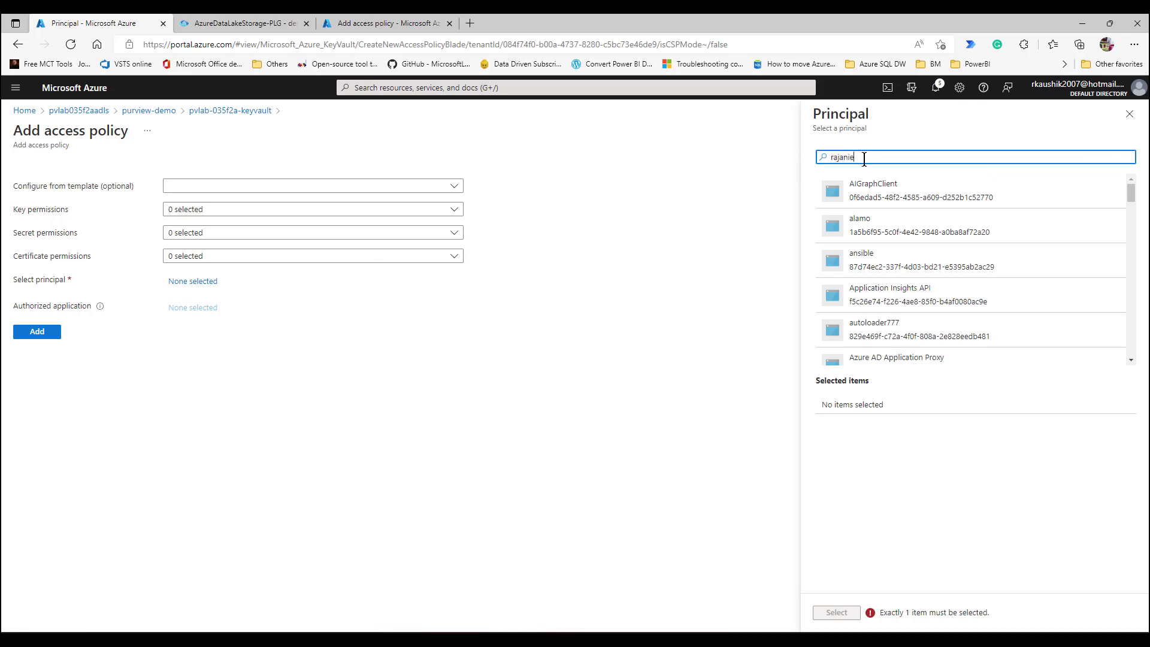
type("sh")
left_click(889, 195)
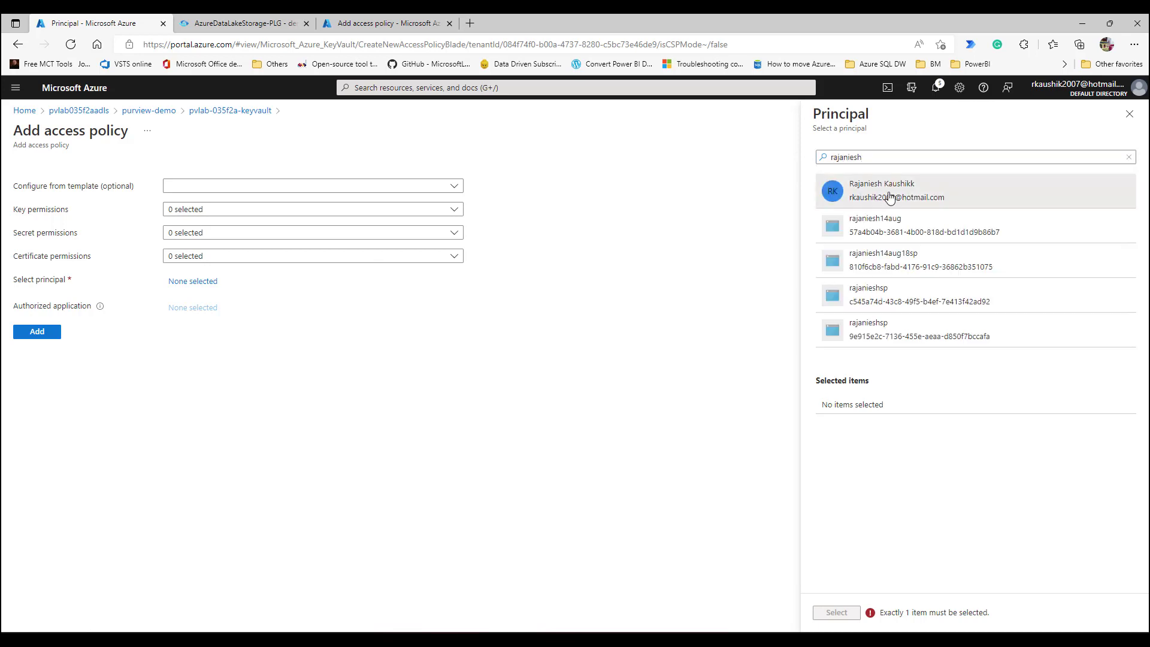
left_click(856, 614)
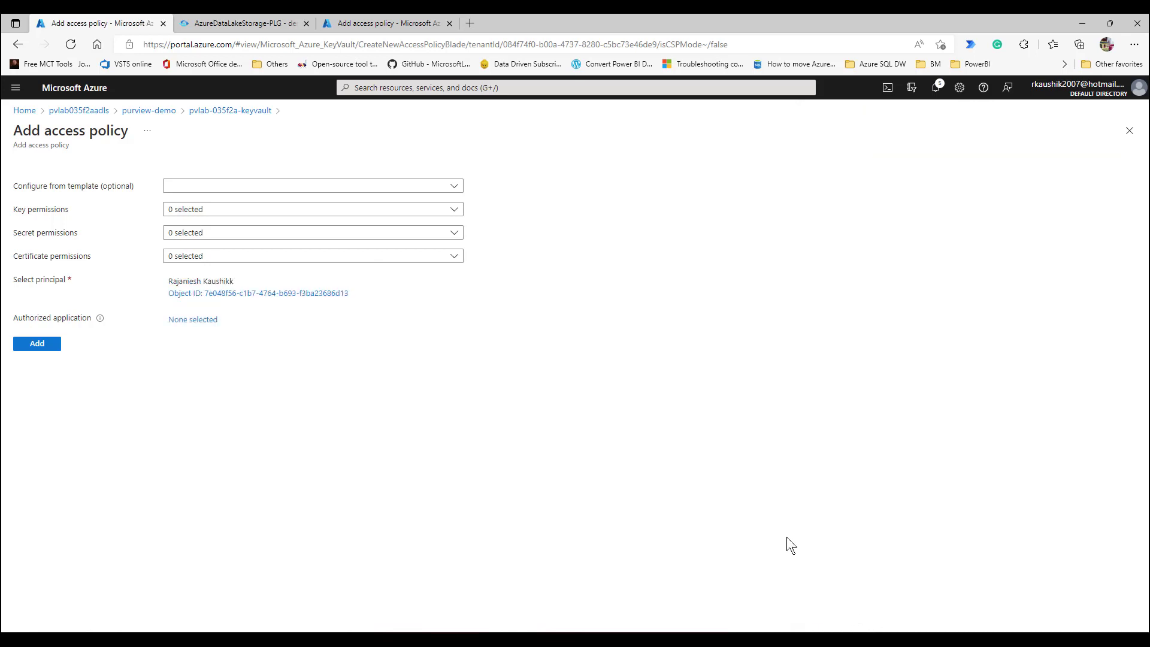
Grant the user's access policy all secret permissions, add it to the key vault, and save the changes
left_click(228, 237)
left_click(173, 249)
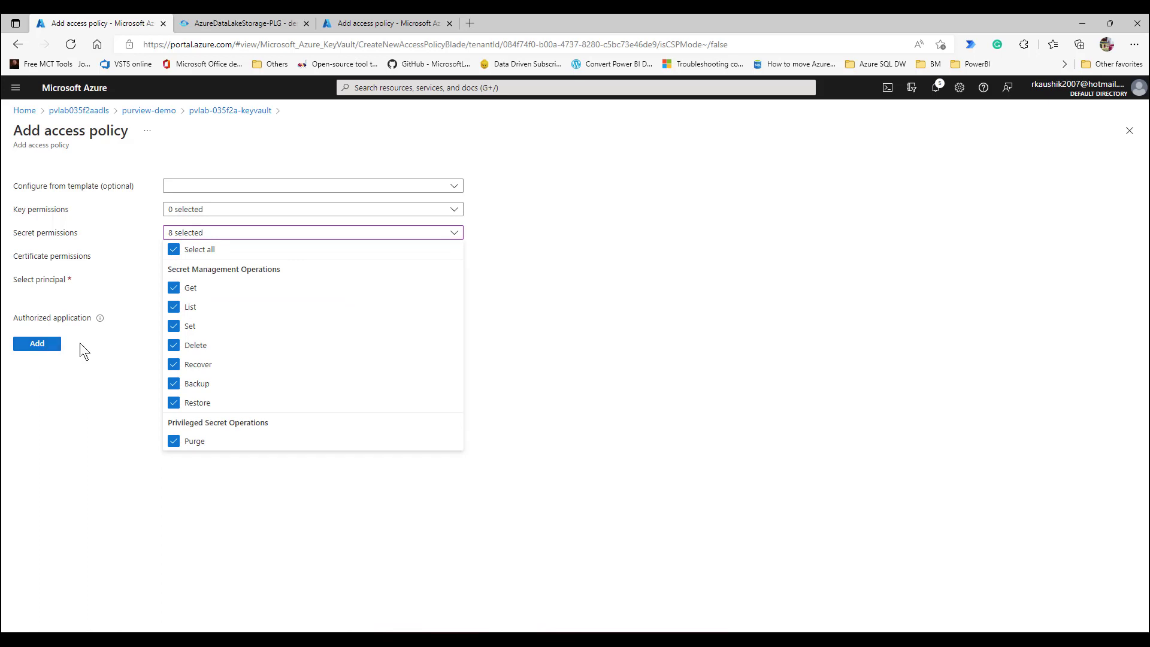
left_click(109, 344)
left_click(59, 346)
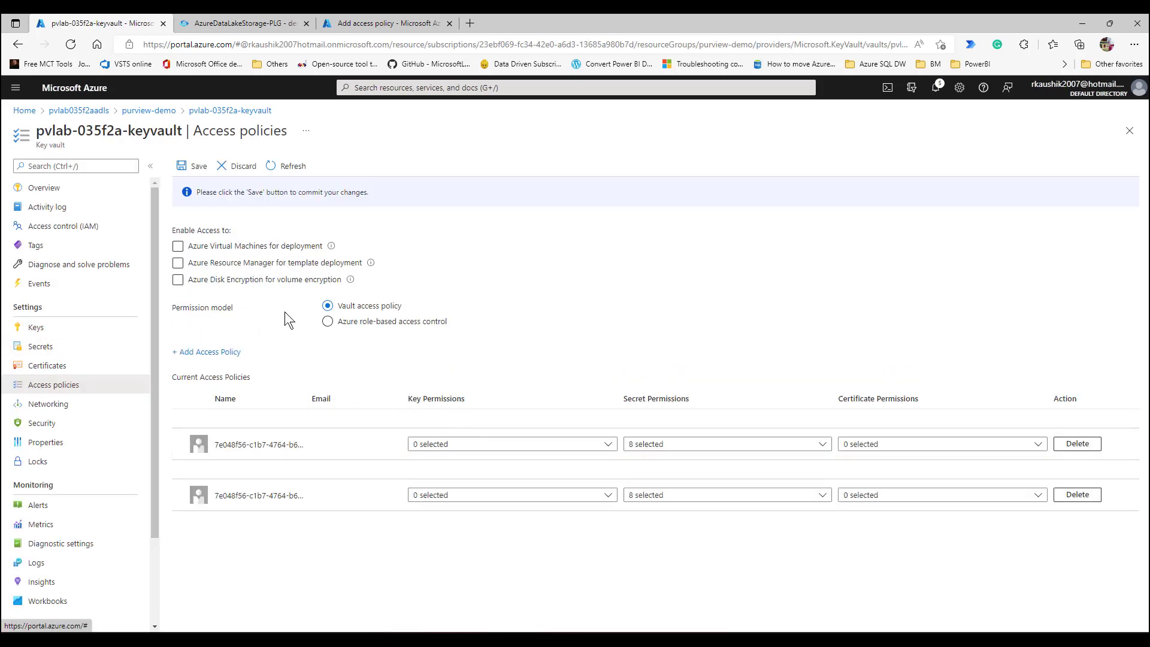
left_click(202, 168)
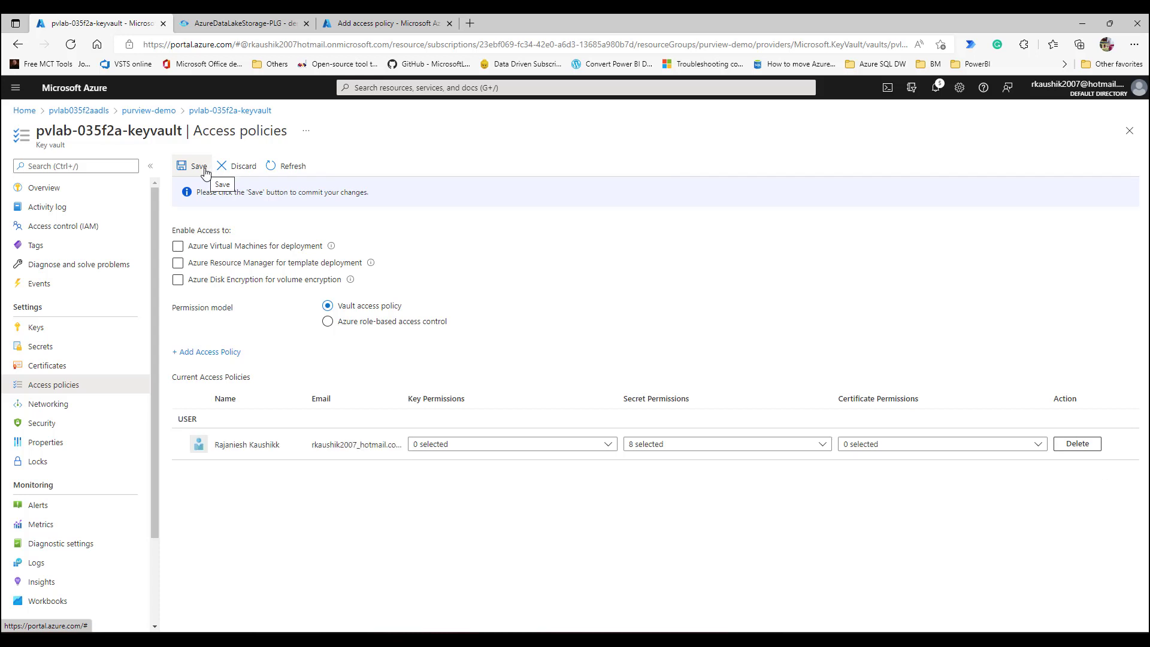
left_click(204, 172)
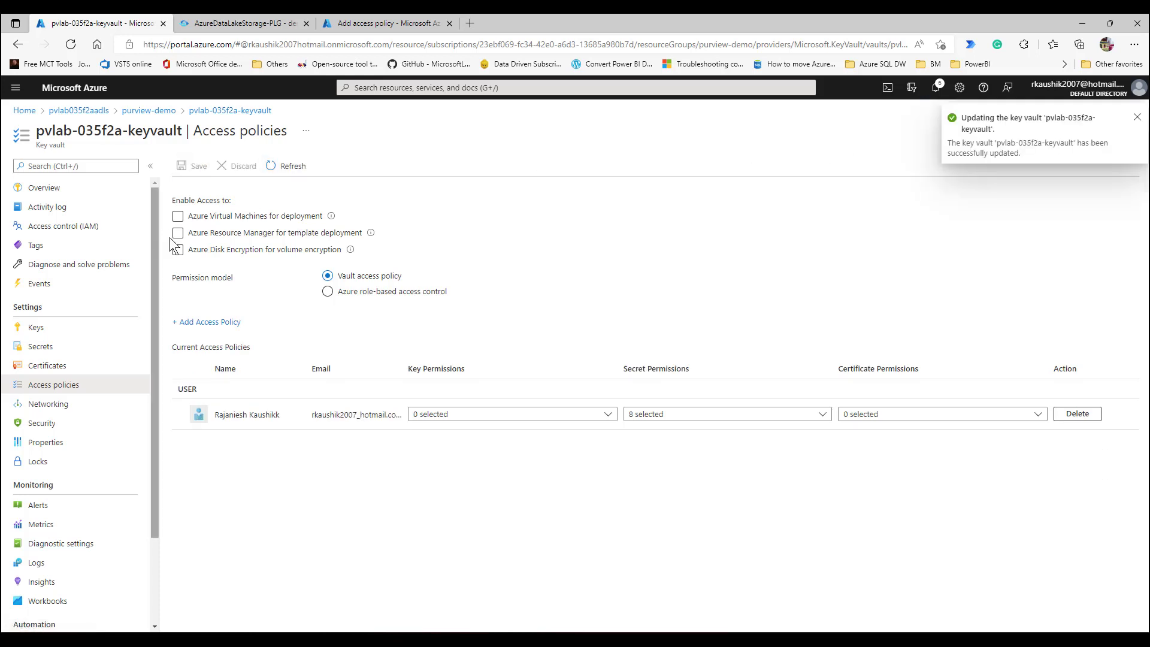
Start another access policy for the key vault with the Get and List secret permissions
left_click(226, 323)
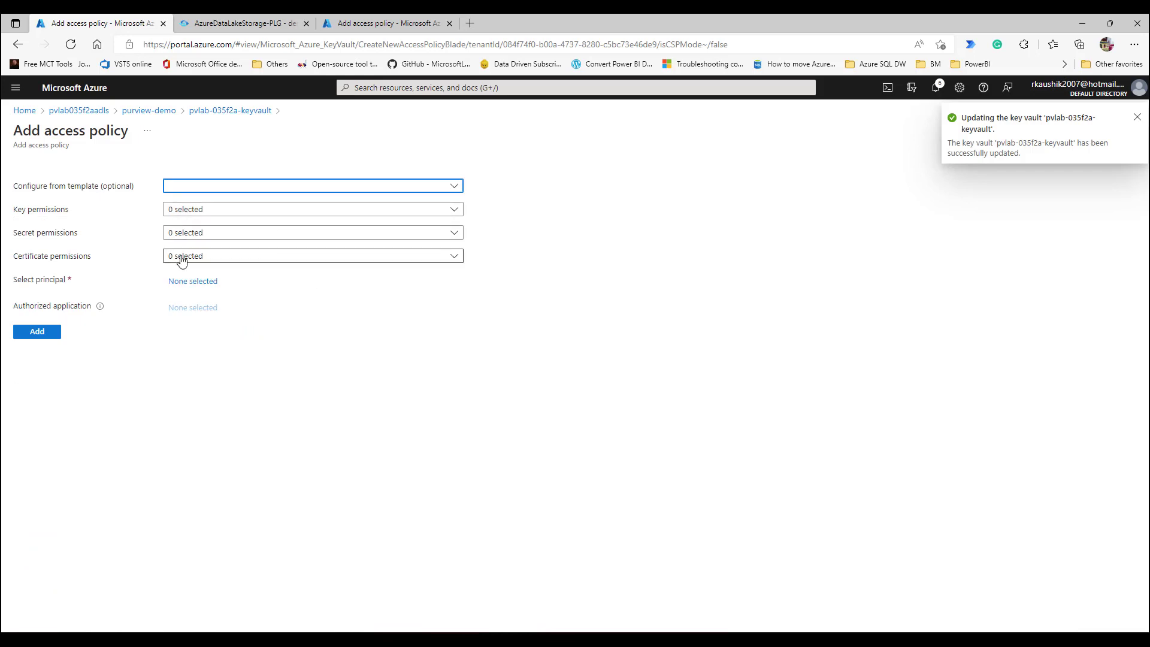
left_click(211, 238)
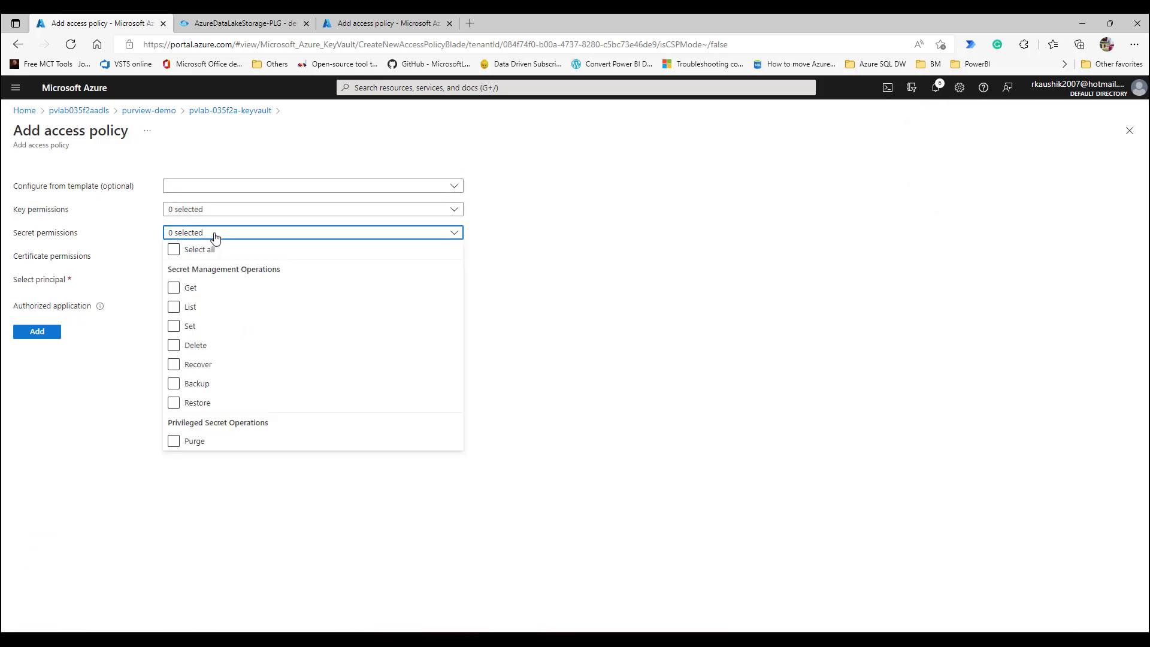
left_click(173, 289)
left_click(173, 306)
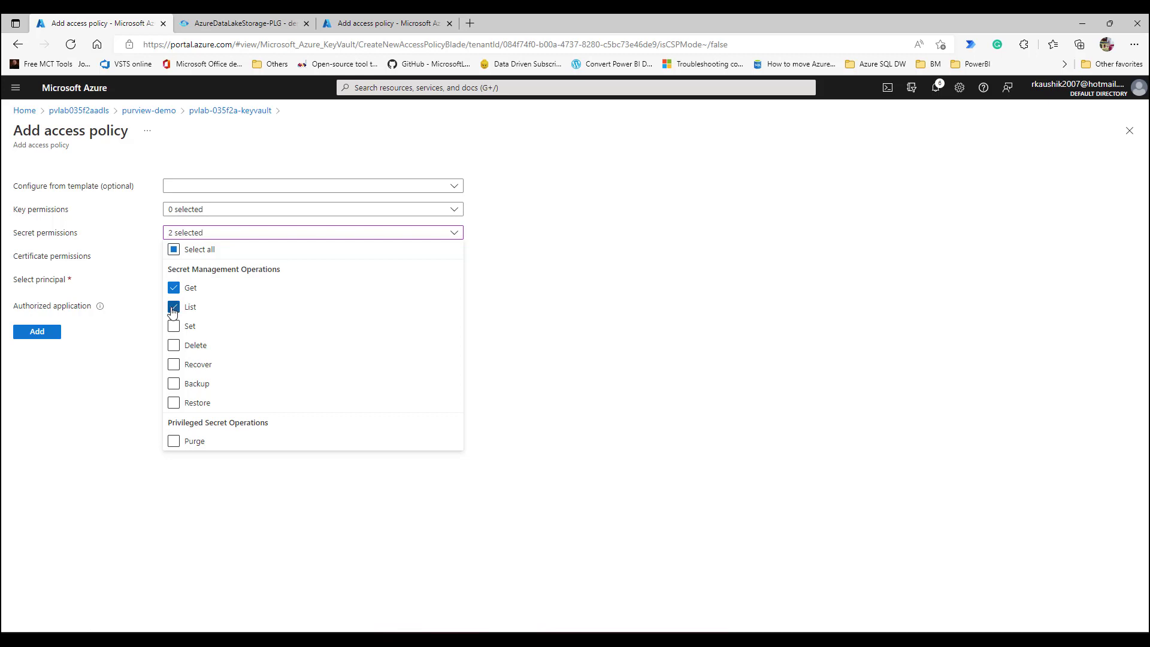
left_click(552, 302)
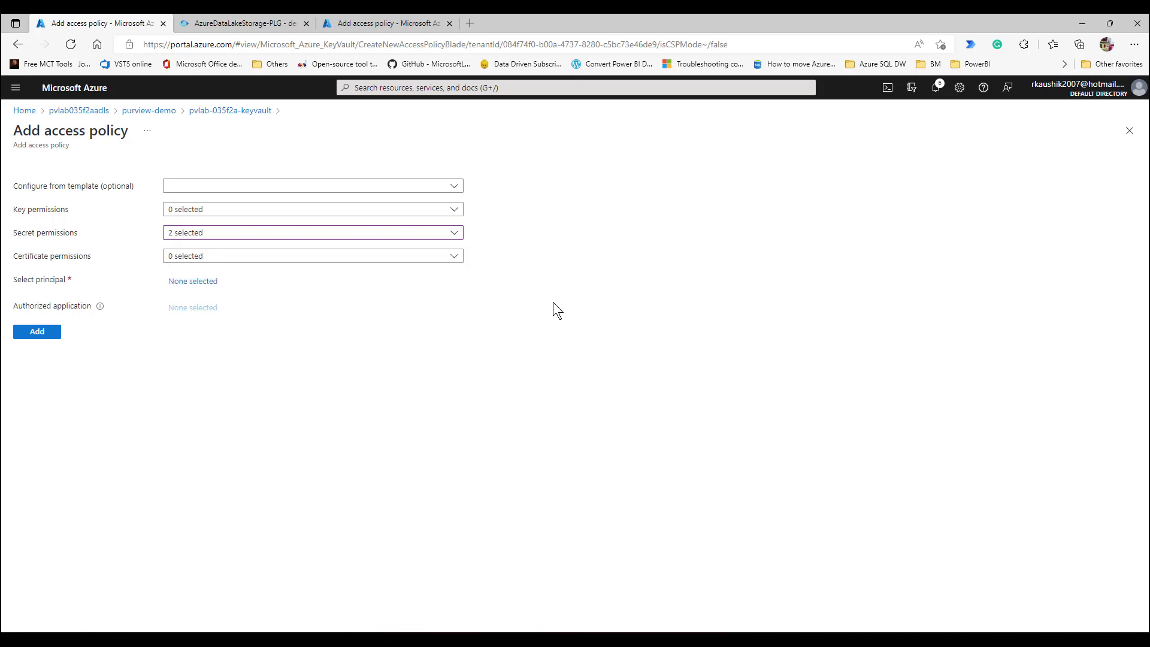
Assign the demo-of-purview application as the policy's principal, add the policy, and save the key vault's changes
left_click(193, 282)
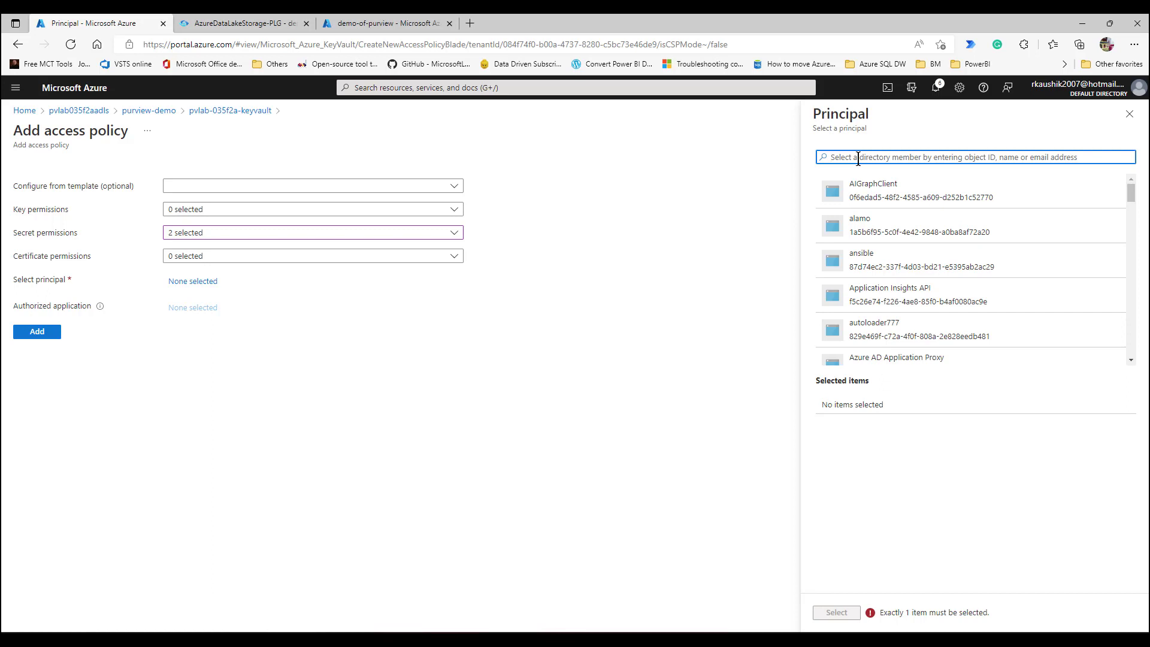
type("demo")
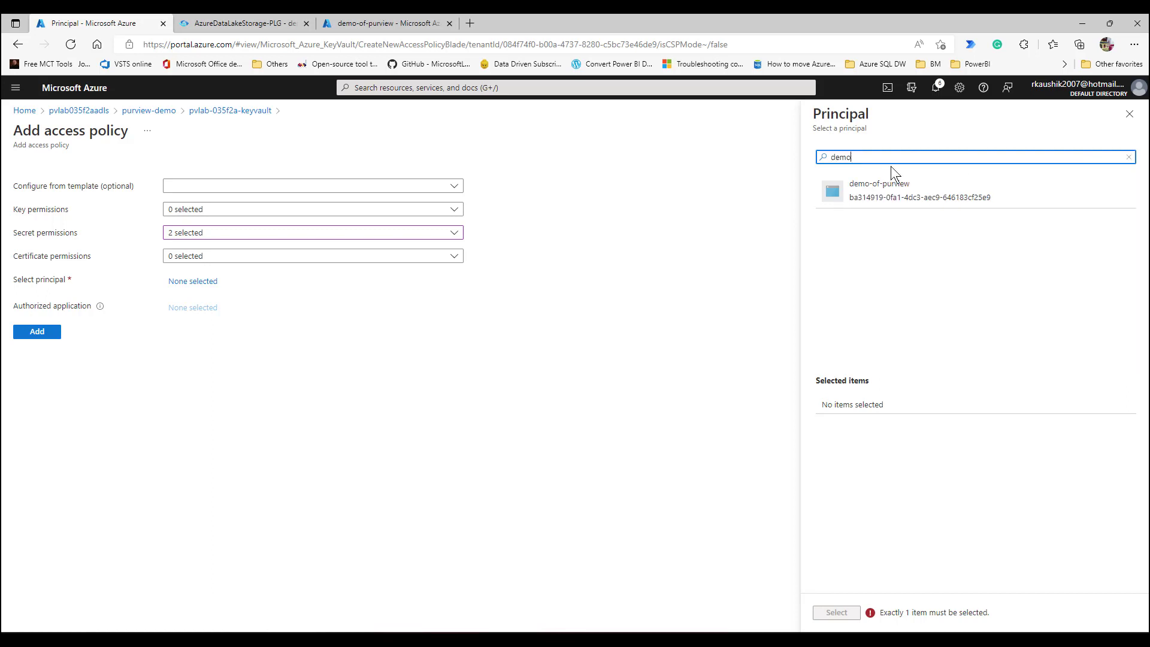
left_click(890, 187)
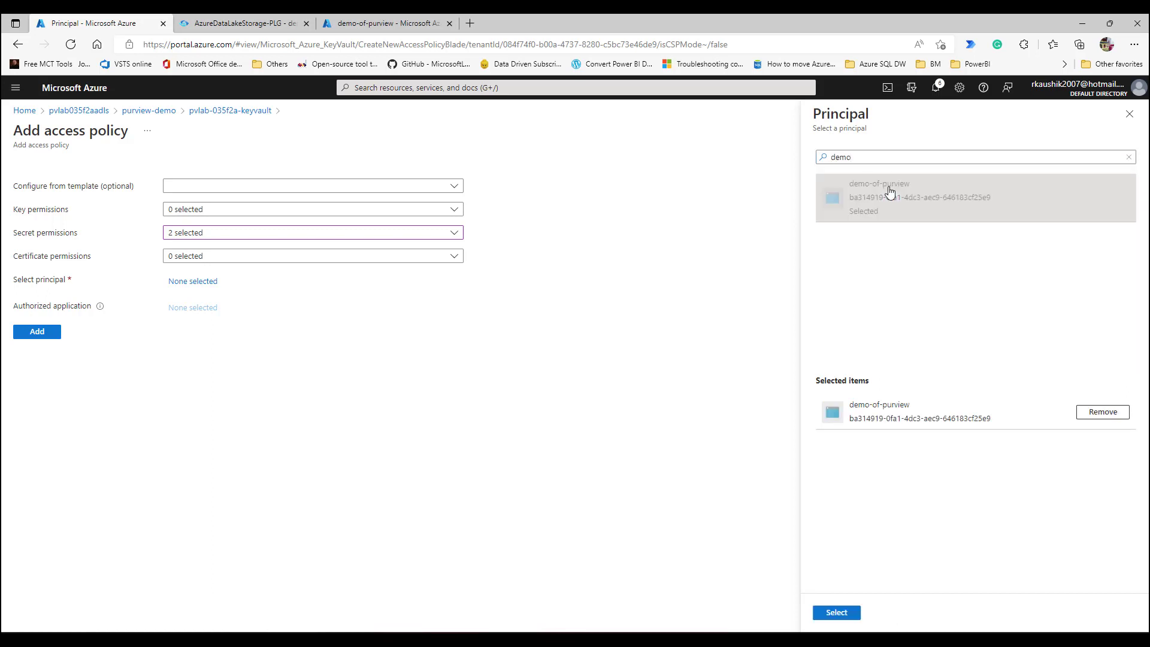
left_click(850, 614)
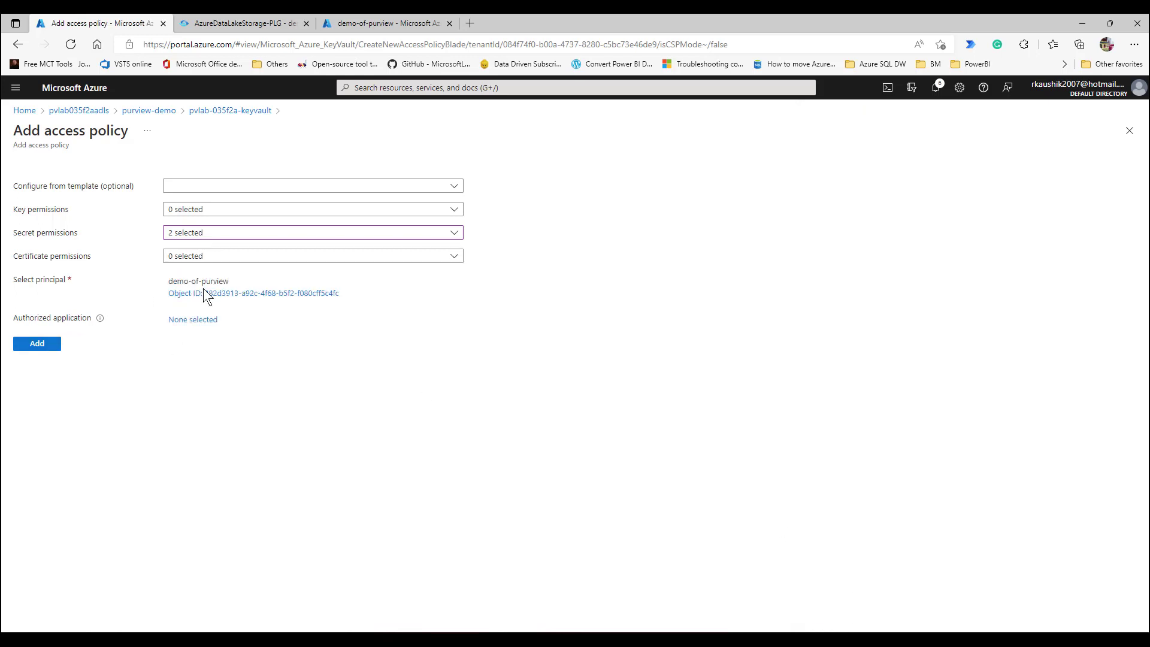
left_click(191, 232)
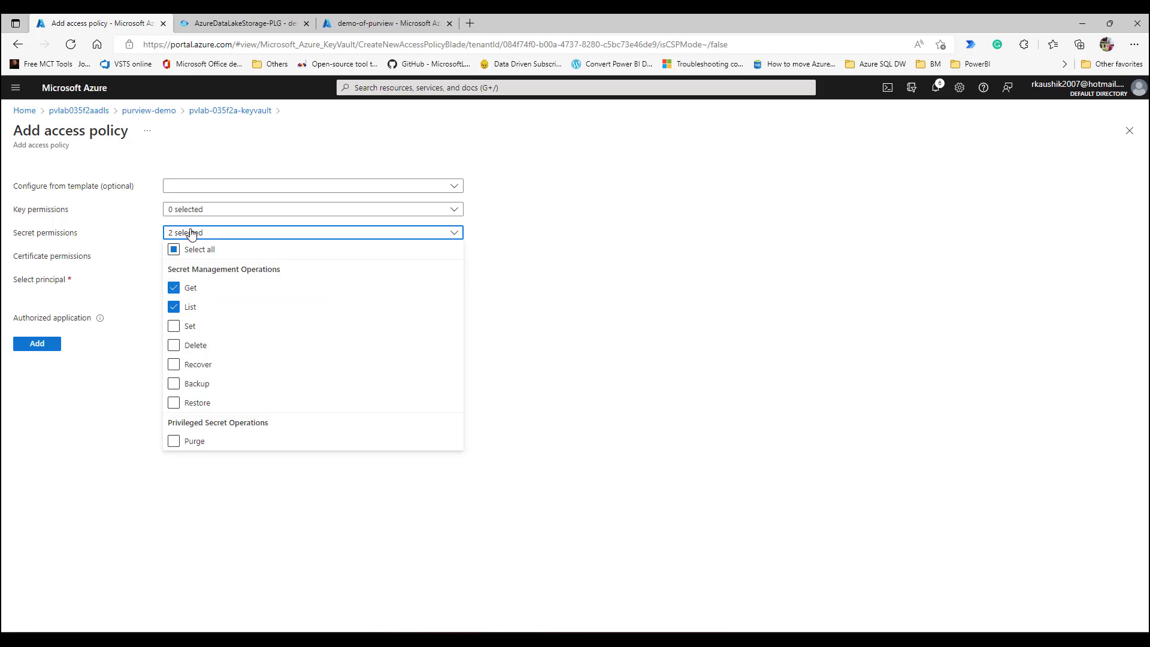
left_click(692, 309)
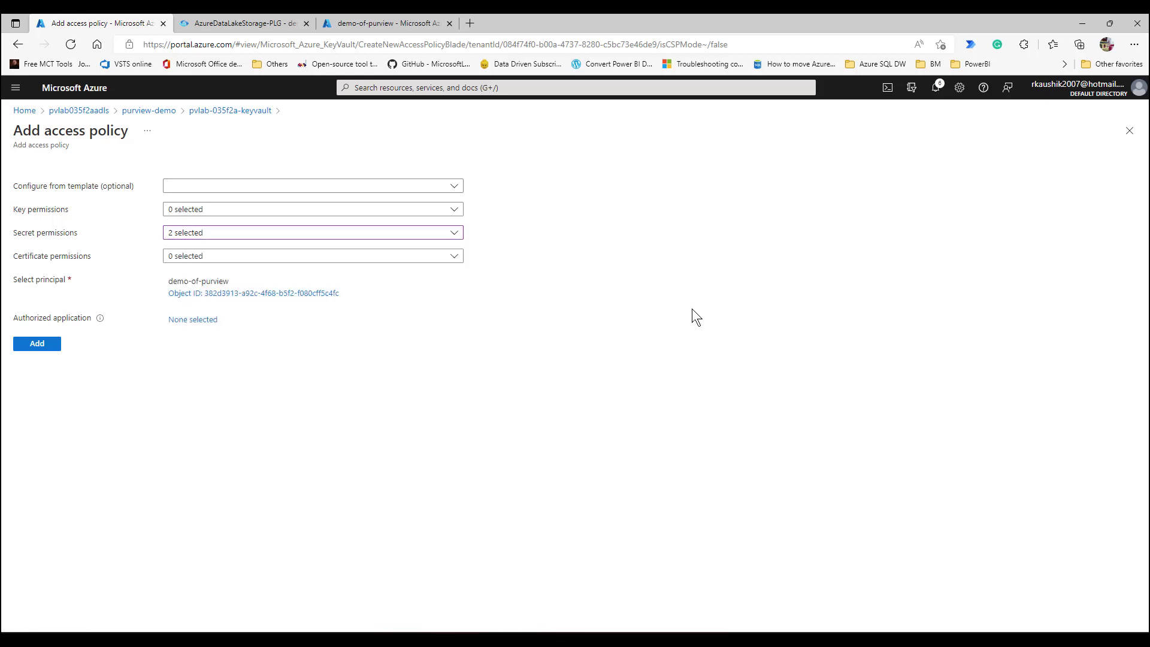
left_click(44, 349)
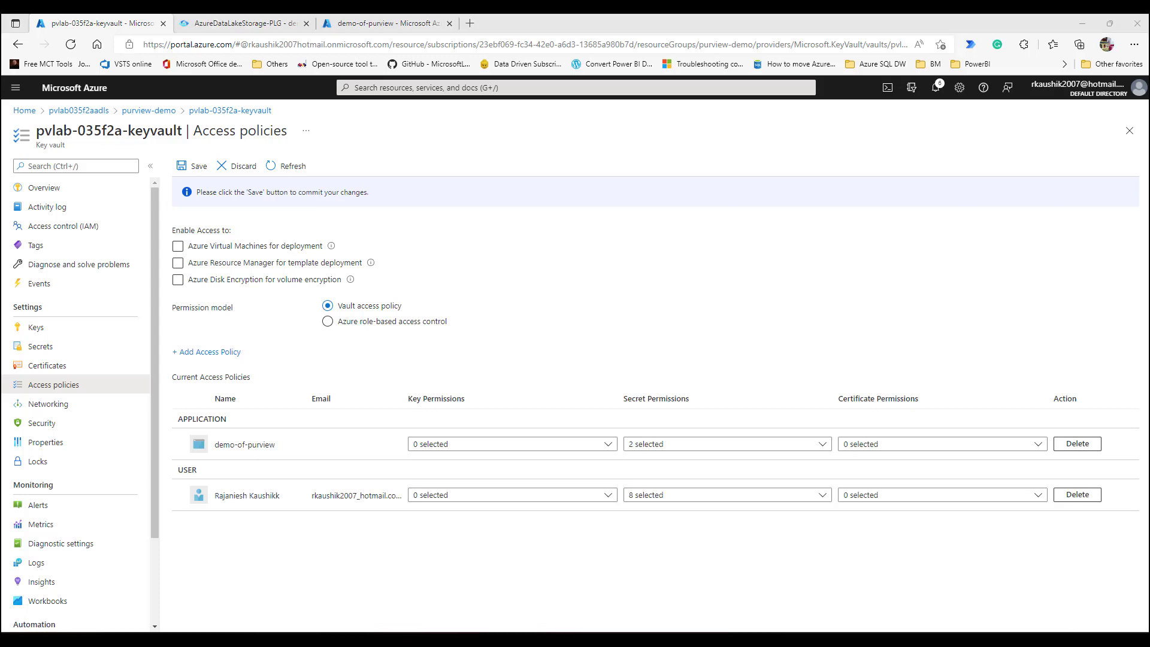
left_click(180, 171)
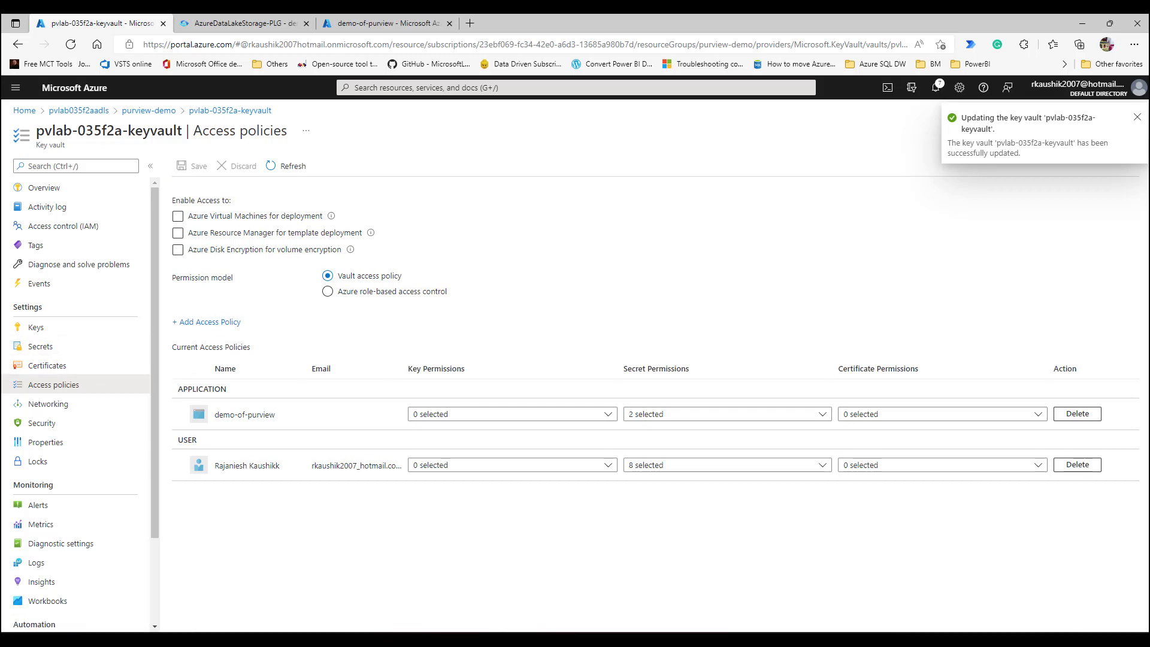
Create a manual secret named sql-secret in the key vault, pasting the password as its secret value
left_click(40, 346)
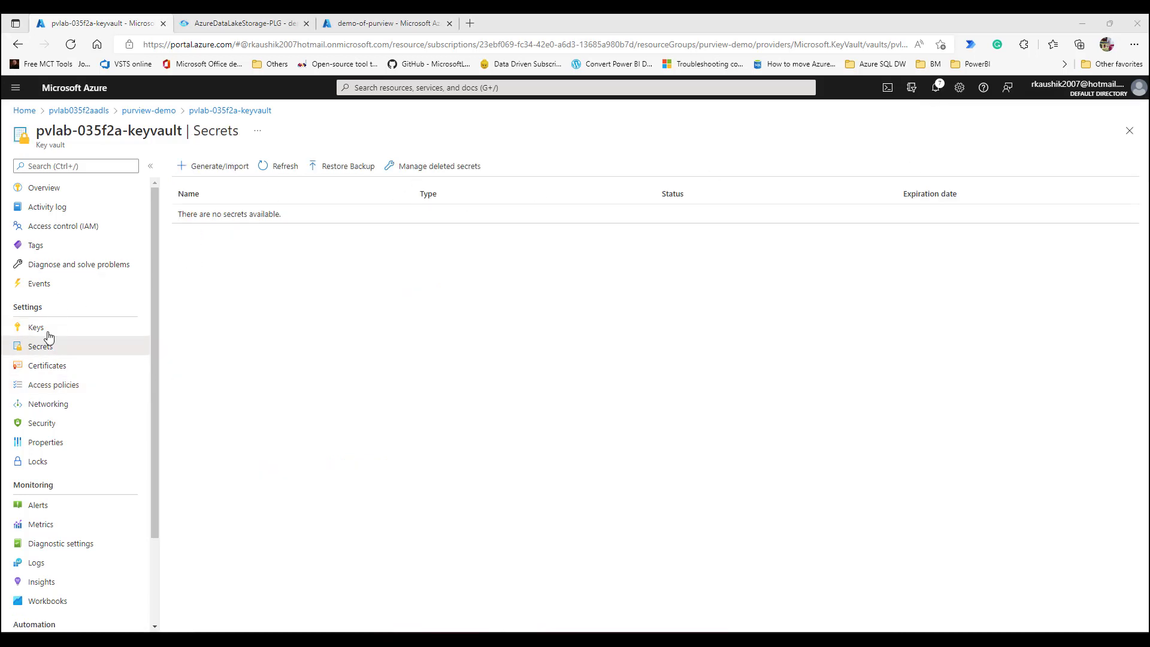
left_click(228, 173)
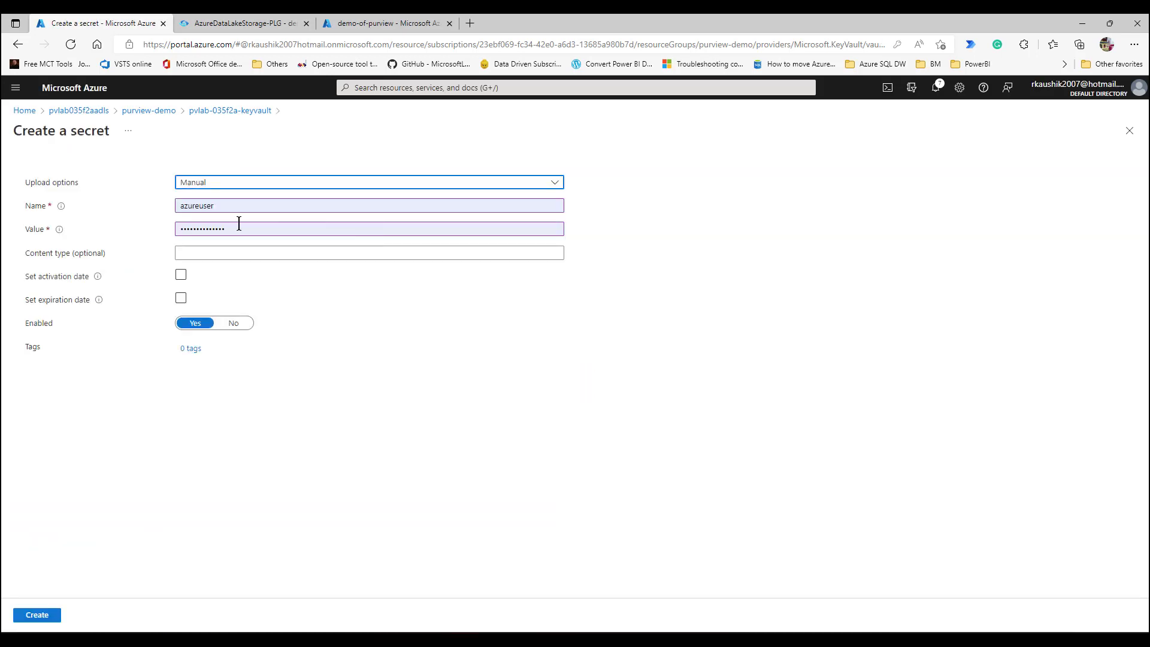
left_click(219, 183)
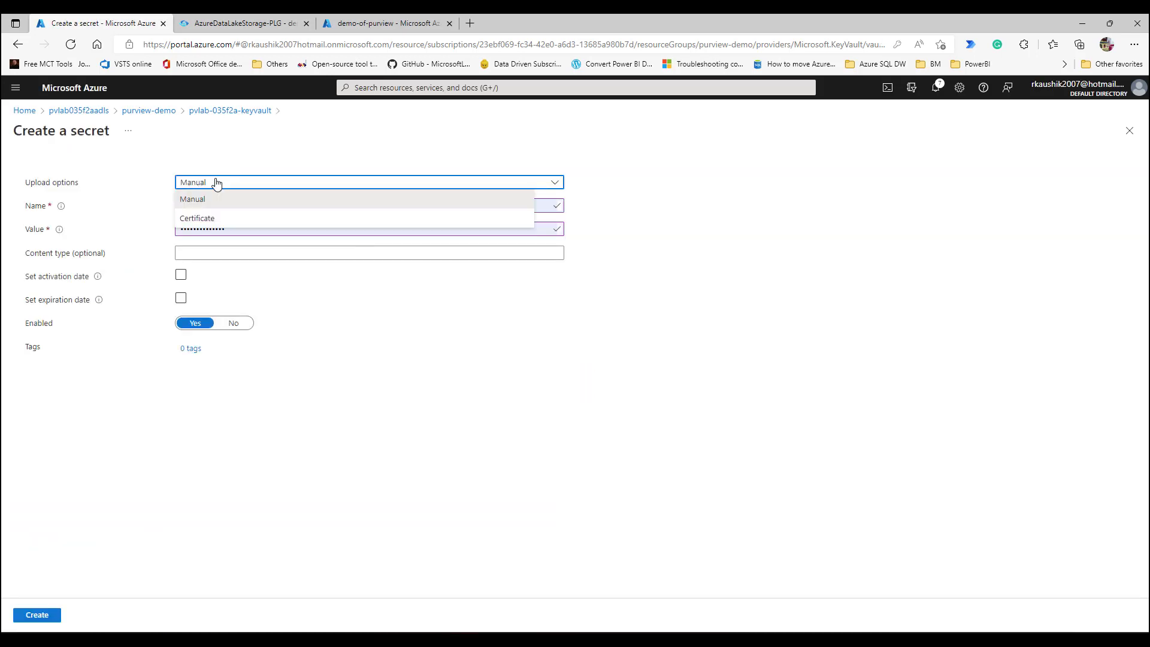
left_click(217, 183)
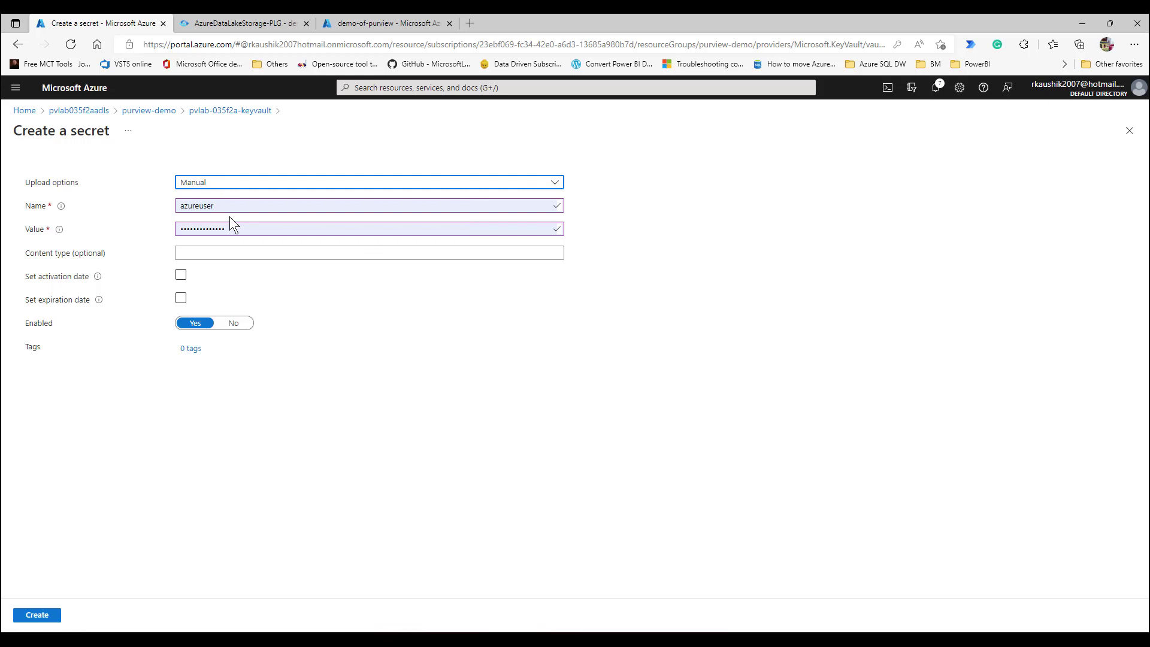
double_click(233, 206)
type("sql-secret")
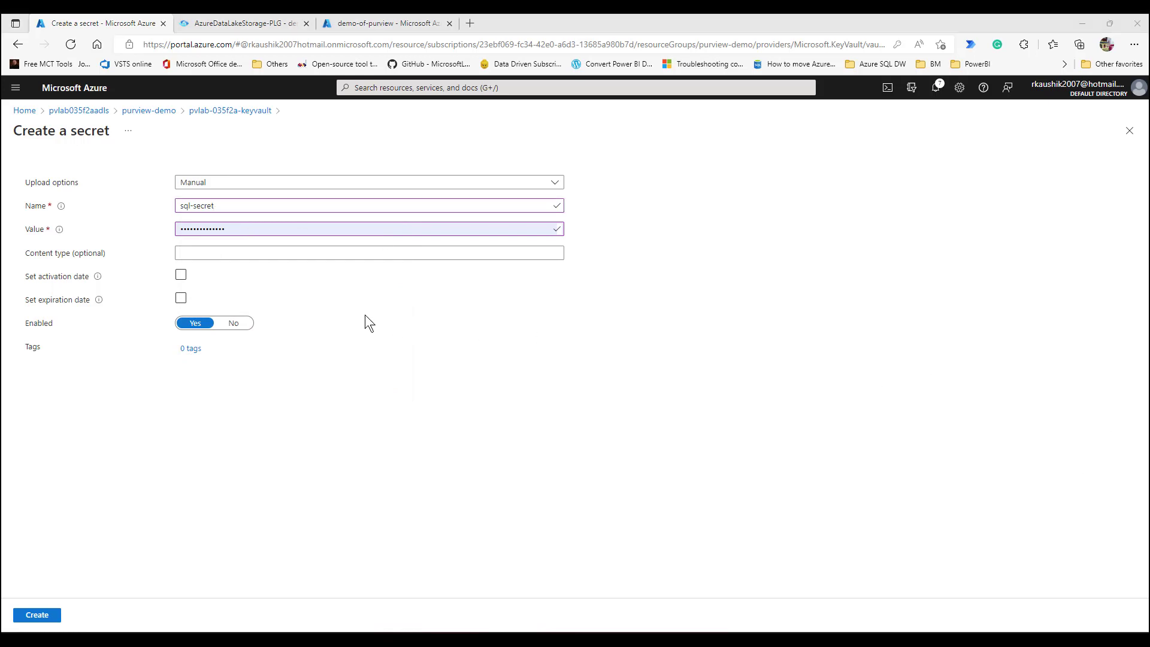
left_click_drag(236, 228, 179, 236)
key("ctrl+v")
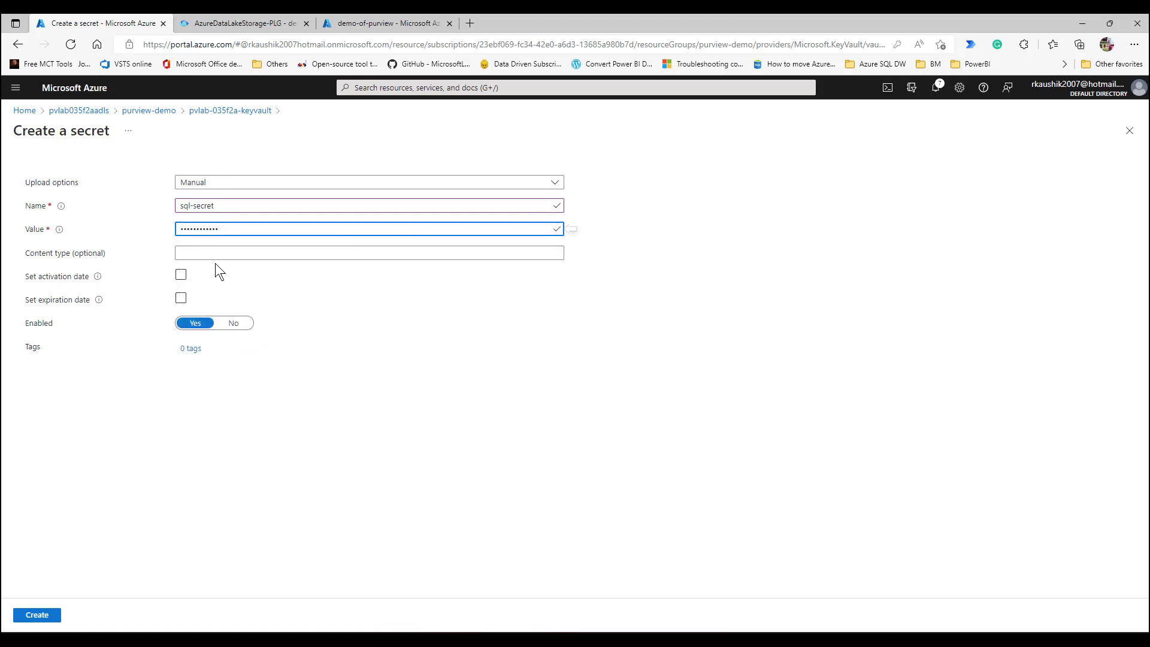
left_click(31, 615)
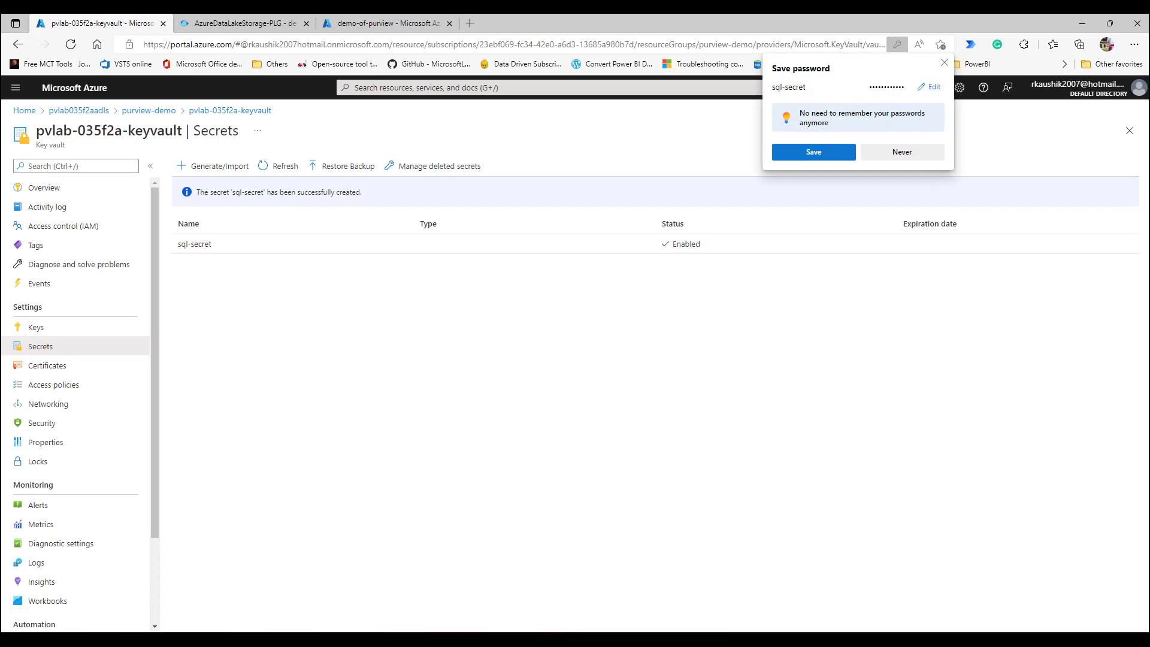
Define a new Key Vault connection named myKeyVault in Purview's credentials management, linked to pvlab-035f2a-keyvault
left_click(241, 22)
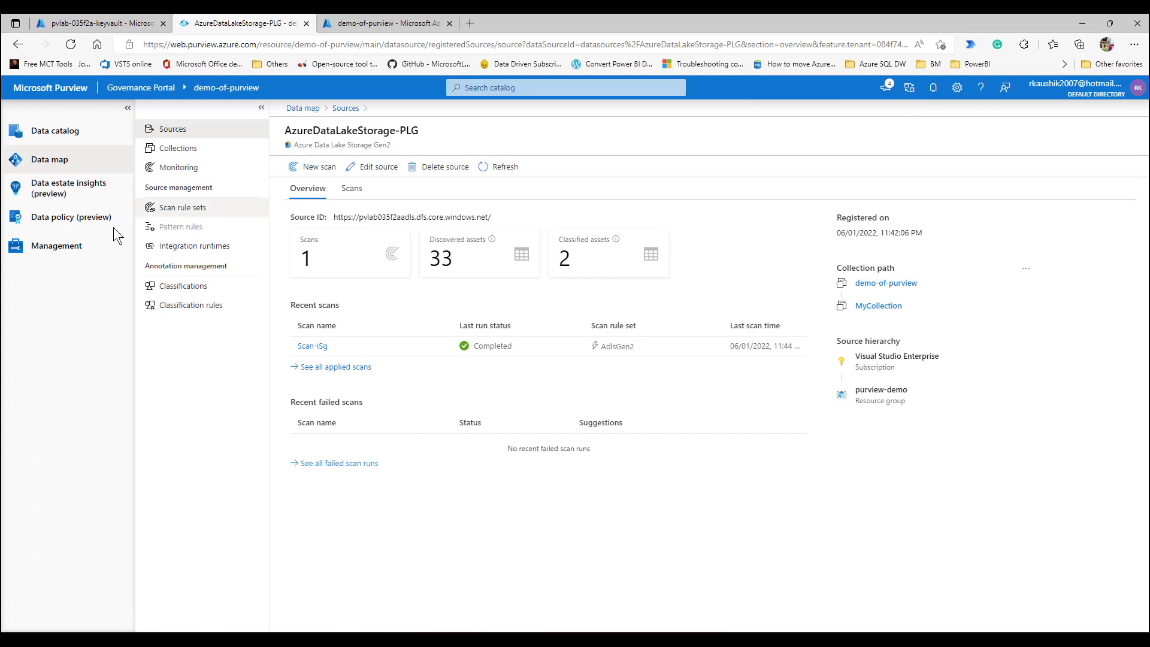
left_click(54, 246)
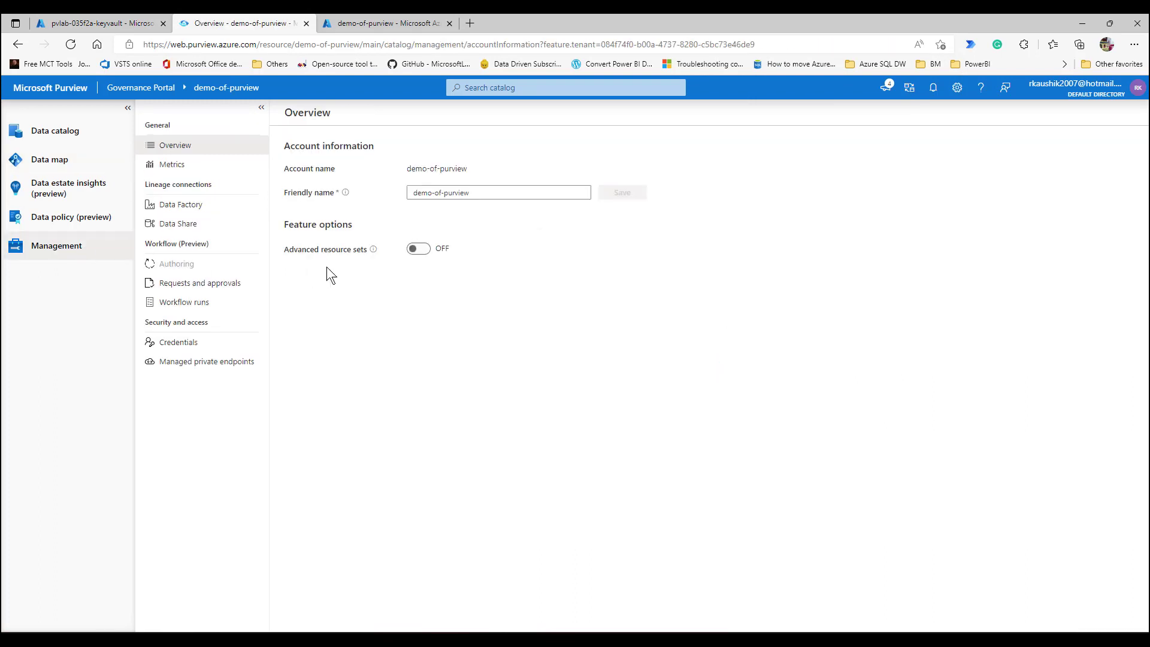
left_click(198, 350)
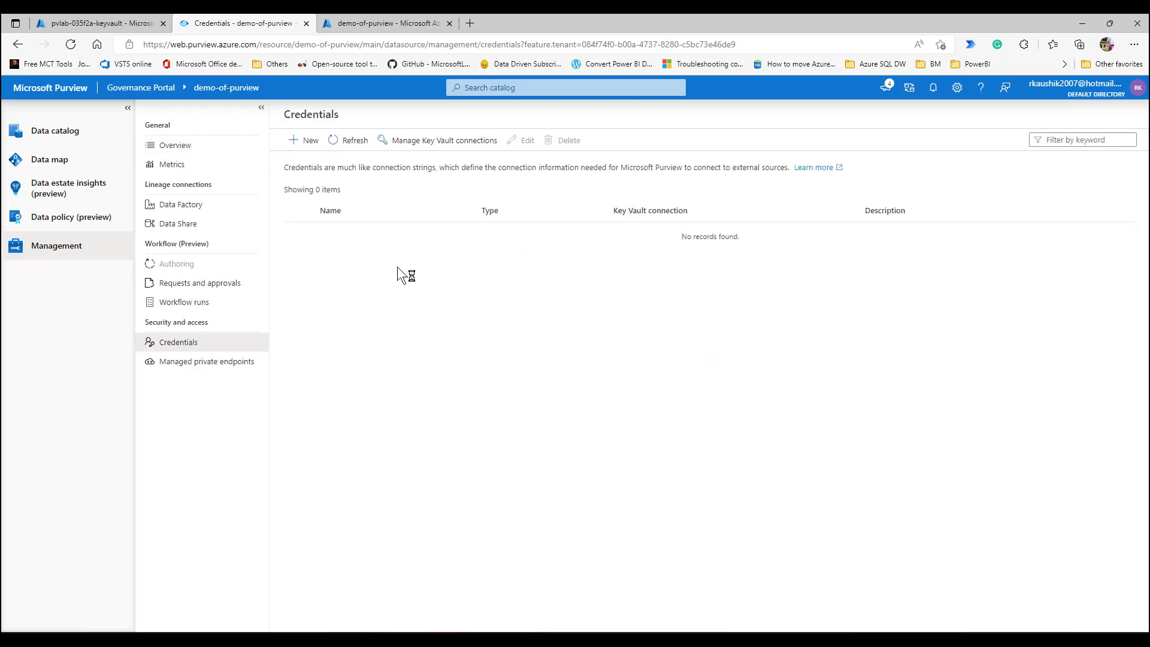
left_click(467, 142)
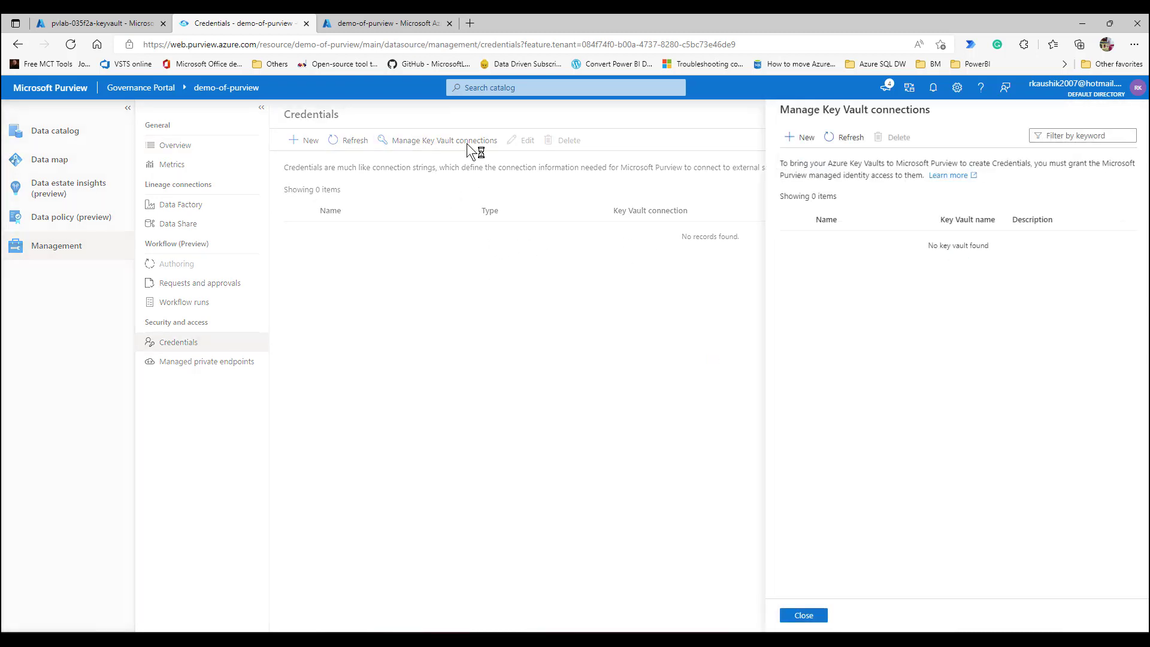
left_click(806, 140)
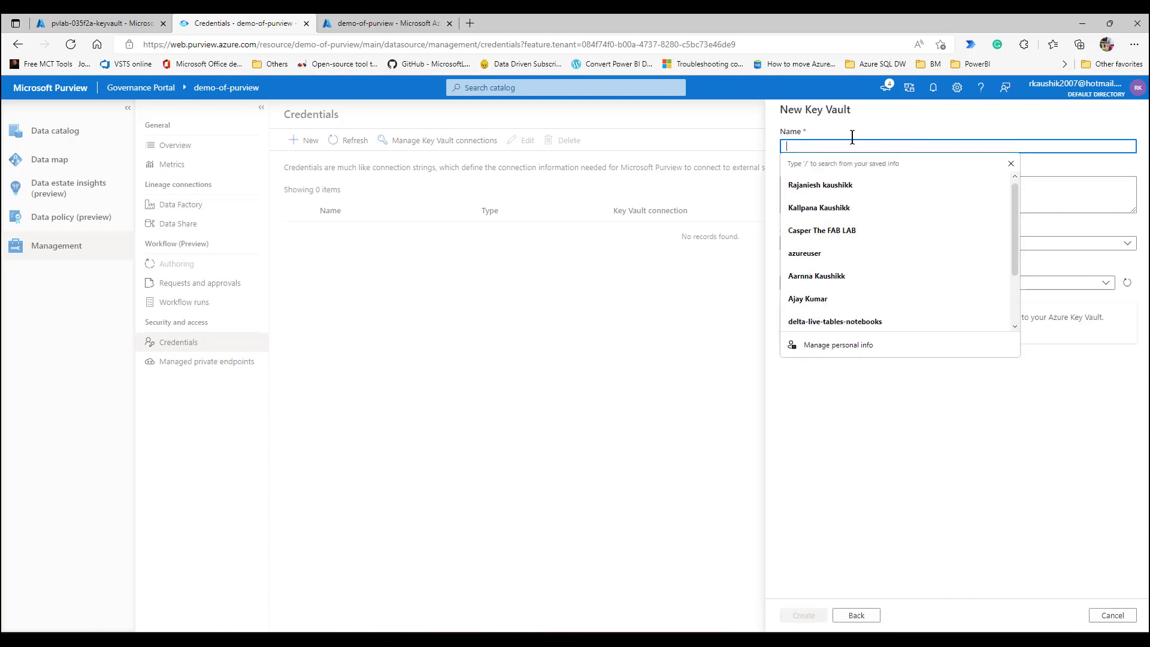
type("my")
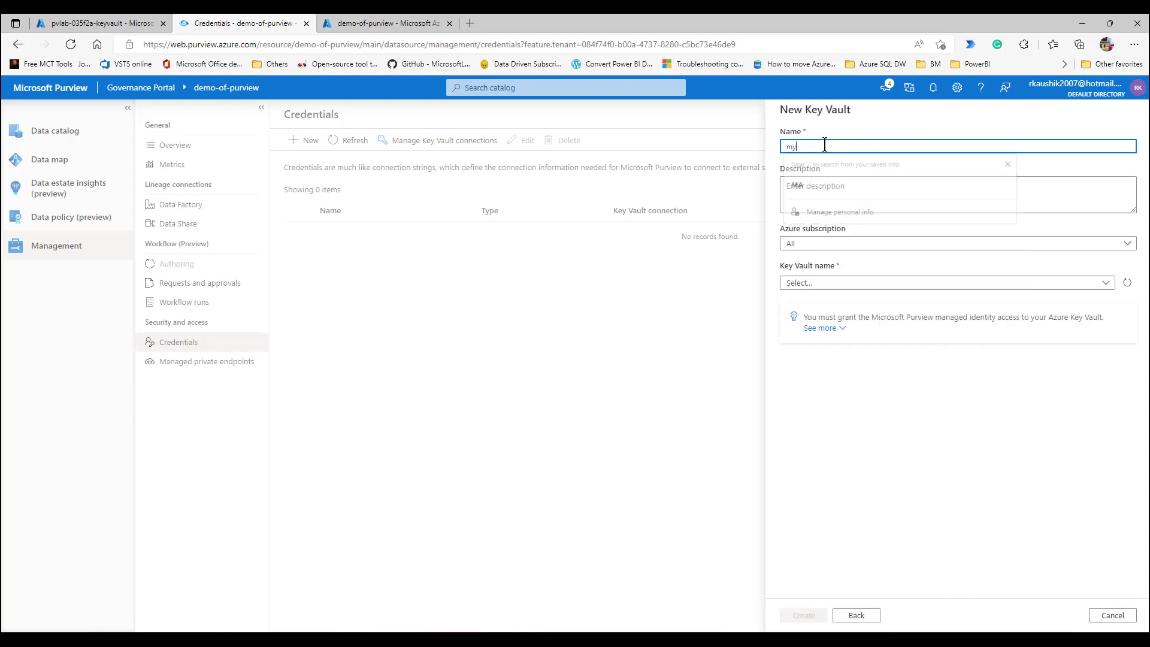
type("KeyVault")
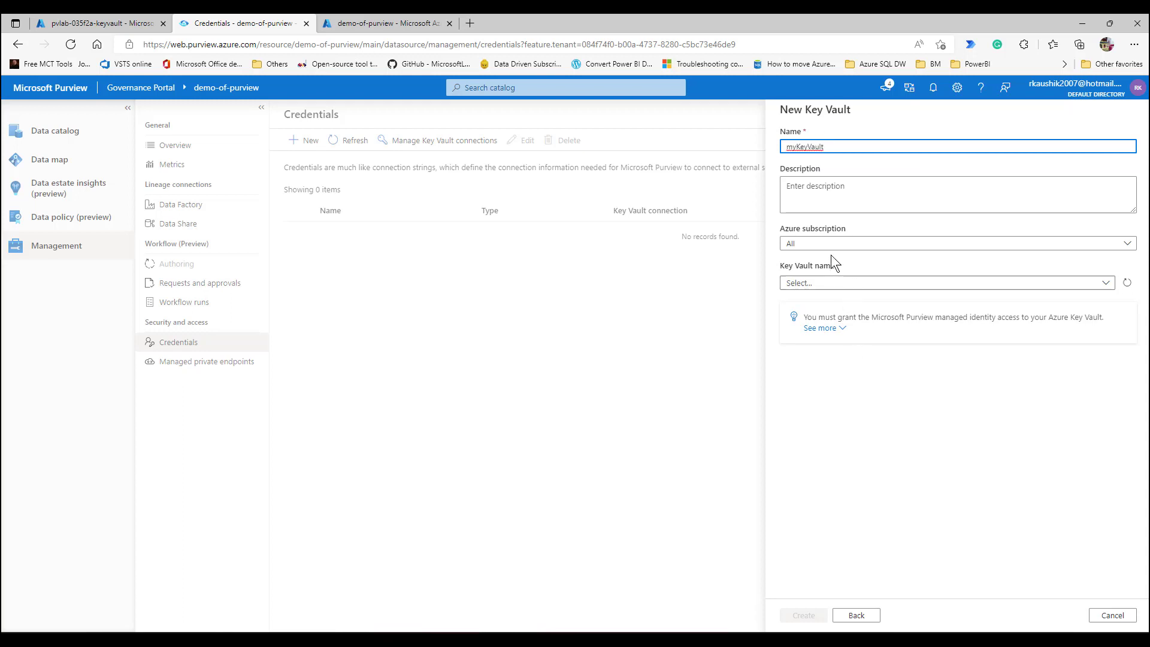
left_click(835, 282)
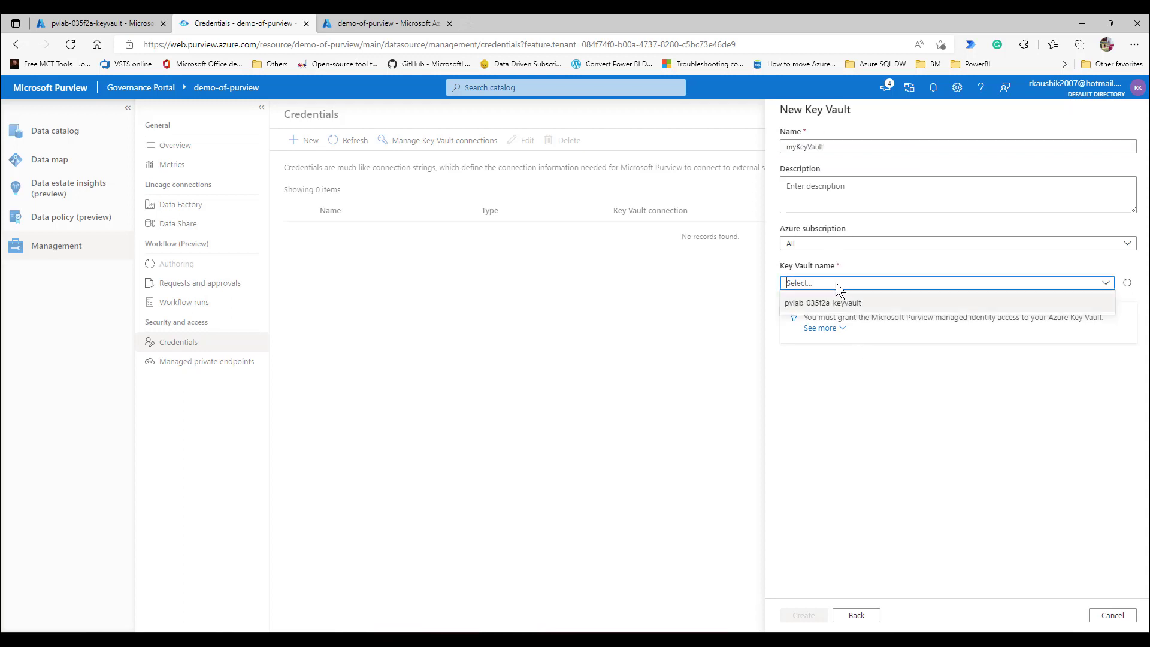
left_click(808, 305)
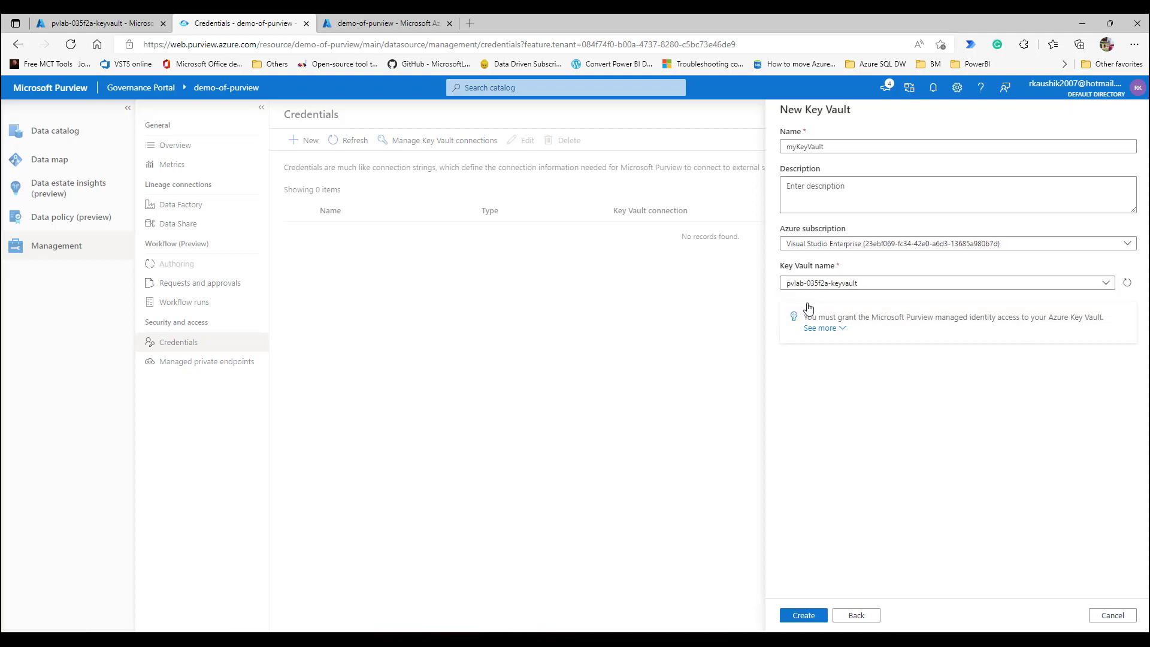
Create the defined Key Vault connection, confirm that Purview's managed identity has been granted access, and close the connection management
left_click(108, 18)
left_click(233, 22)
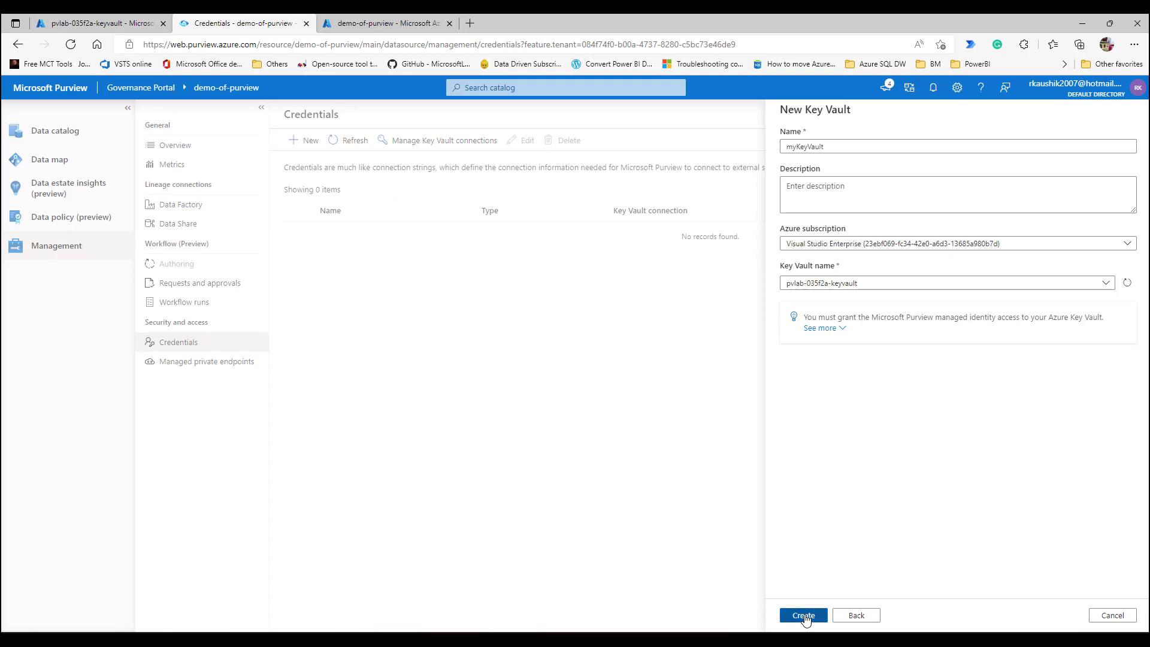
left_click(803, 616)
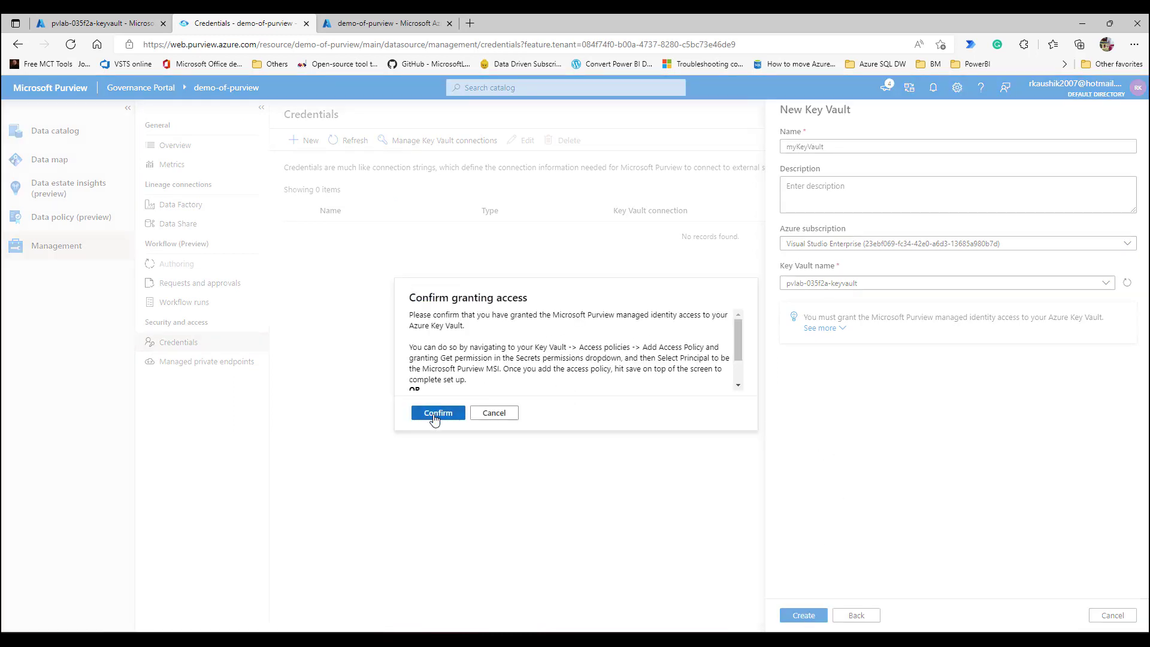
scroll(594, 358, "down", 2)
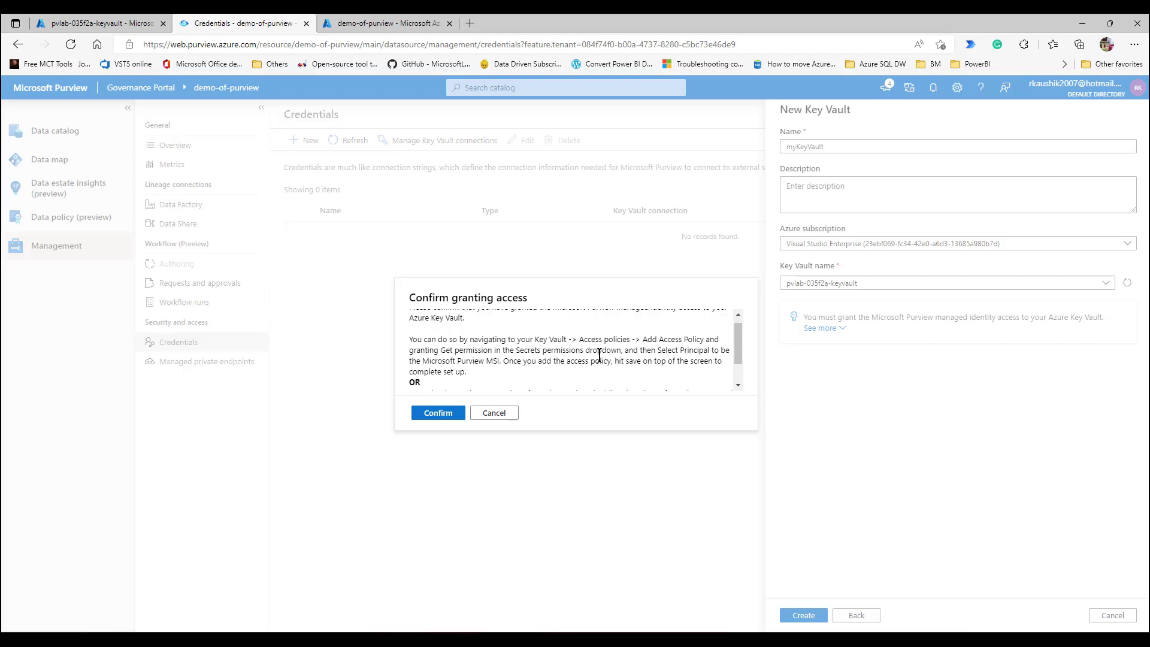
scroll(512, 377, "down", 2)
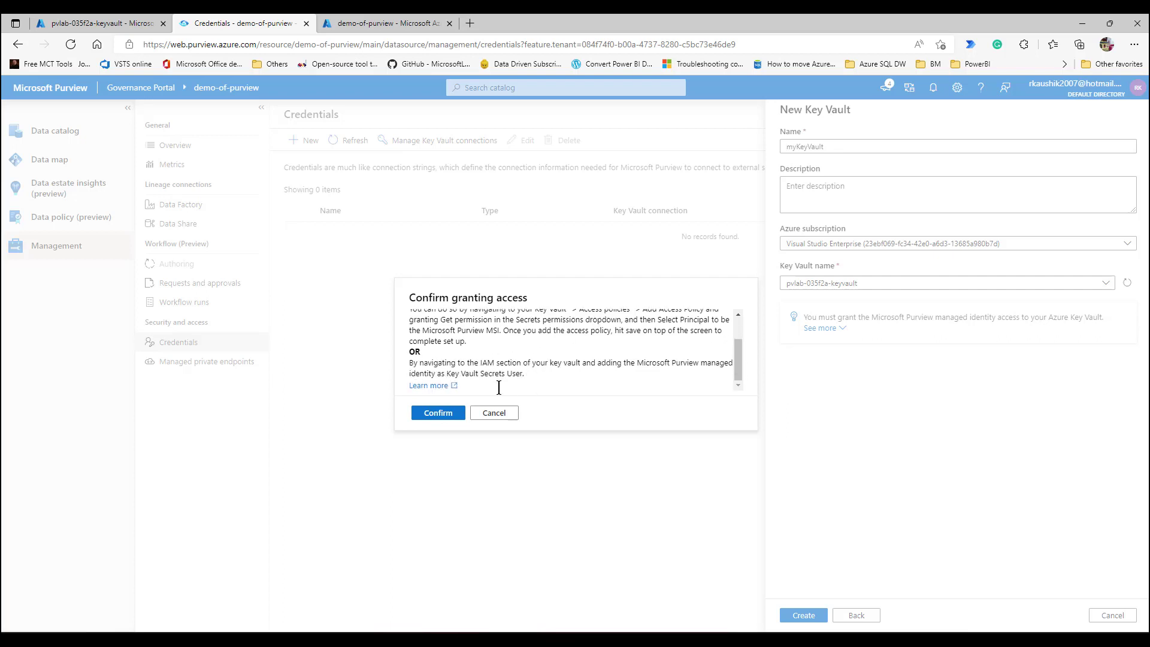
left_click(437, 414)
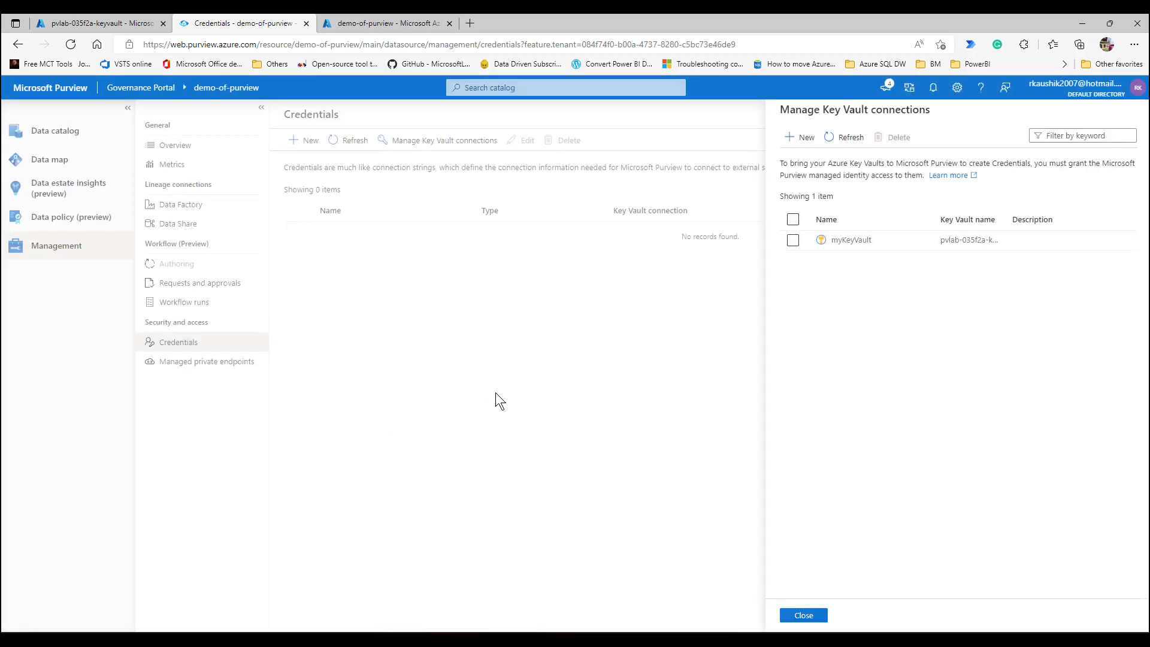
left_click(793, 240)
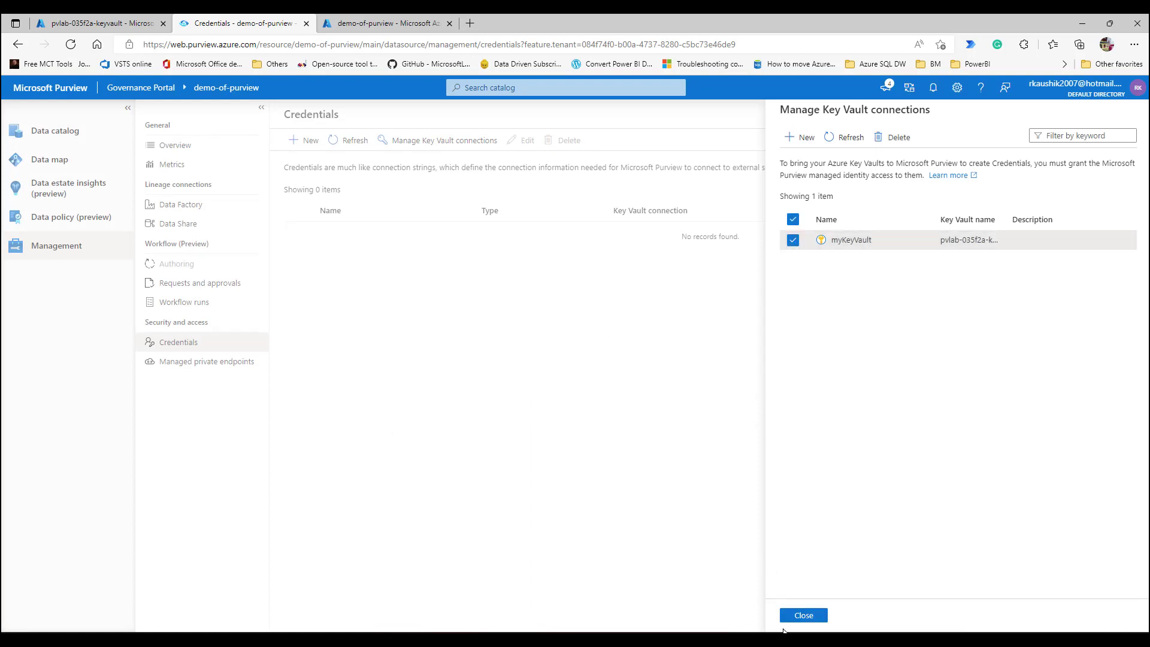
left_click(803, 615)
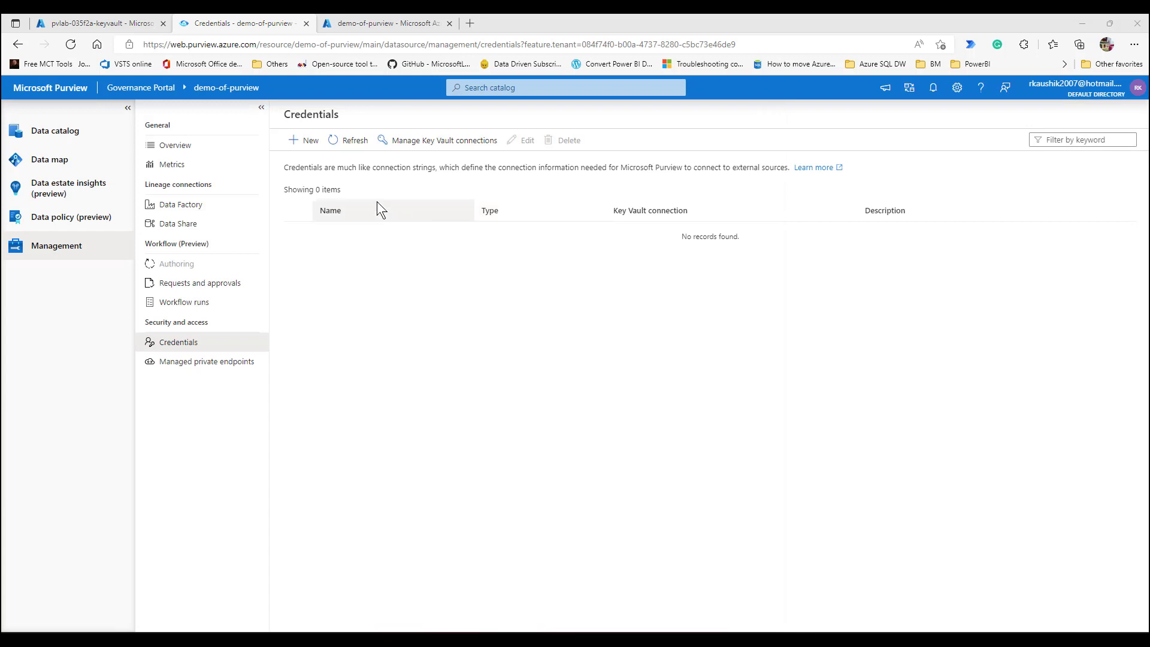
Start a new credential named credential-SQL with SQL authentication and the user name sqladmin
left_click(295, 152)
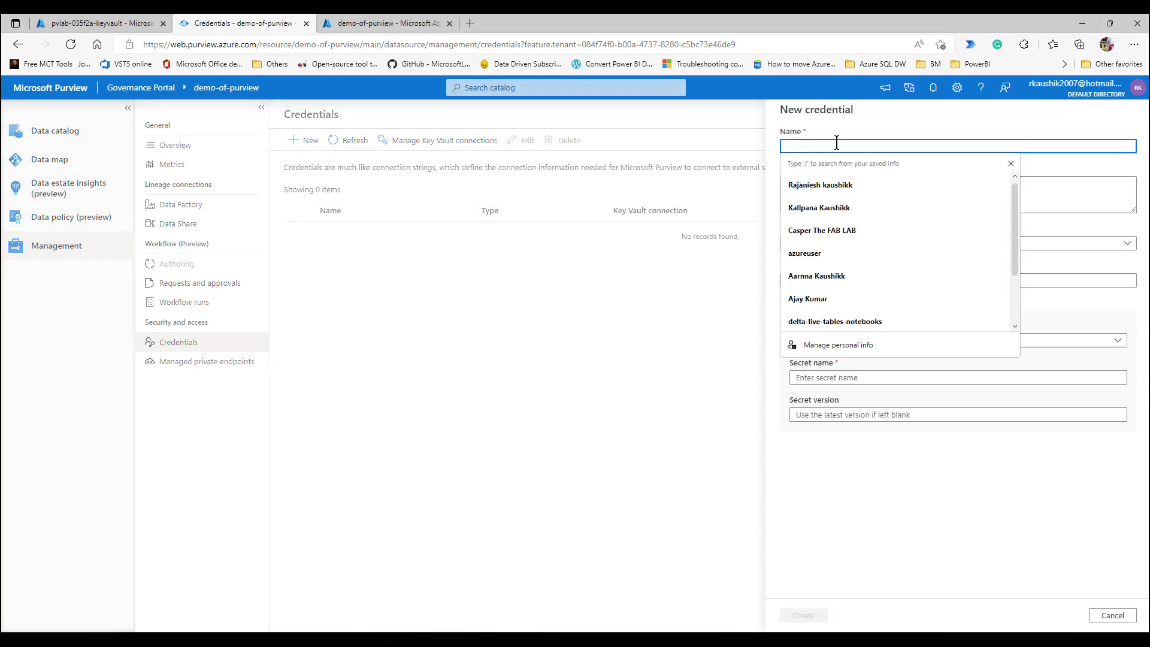
type("credential-SQL")
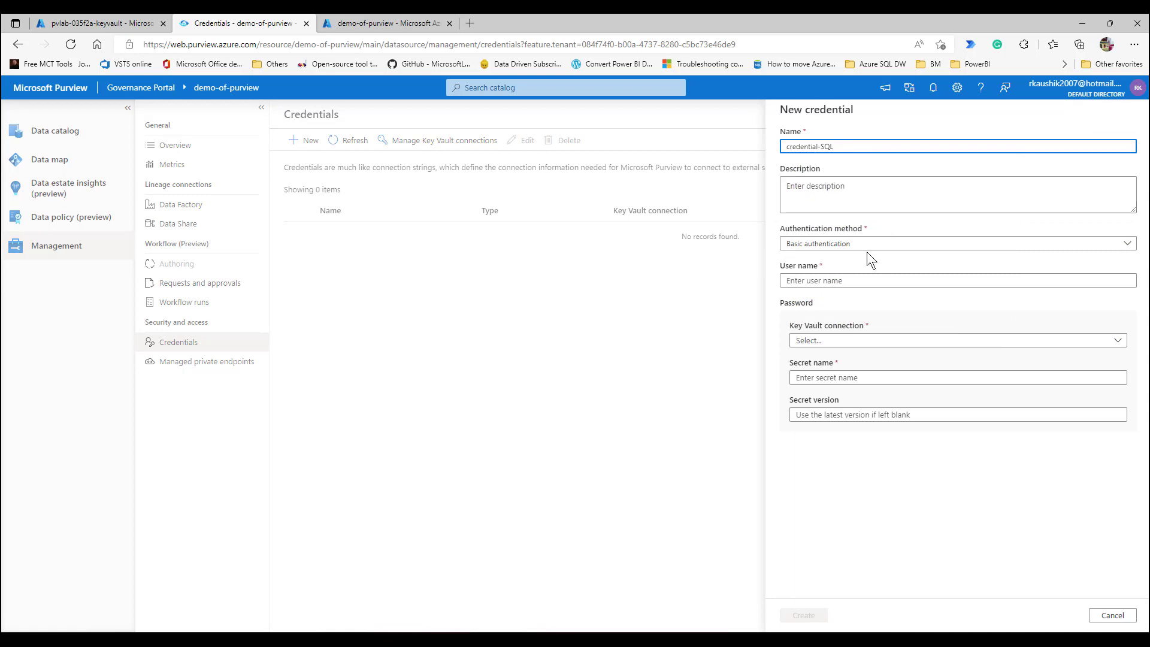
left_click(855, 245)
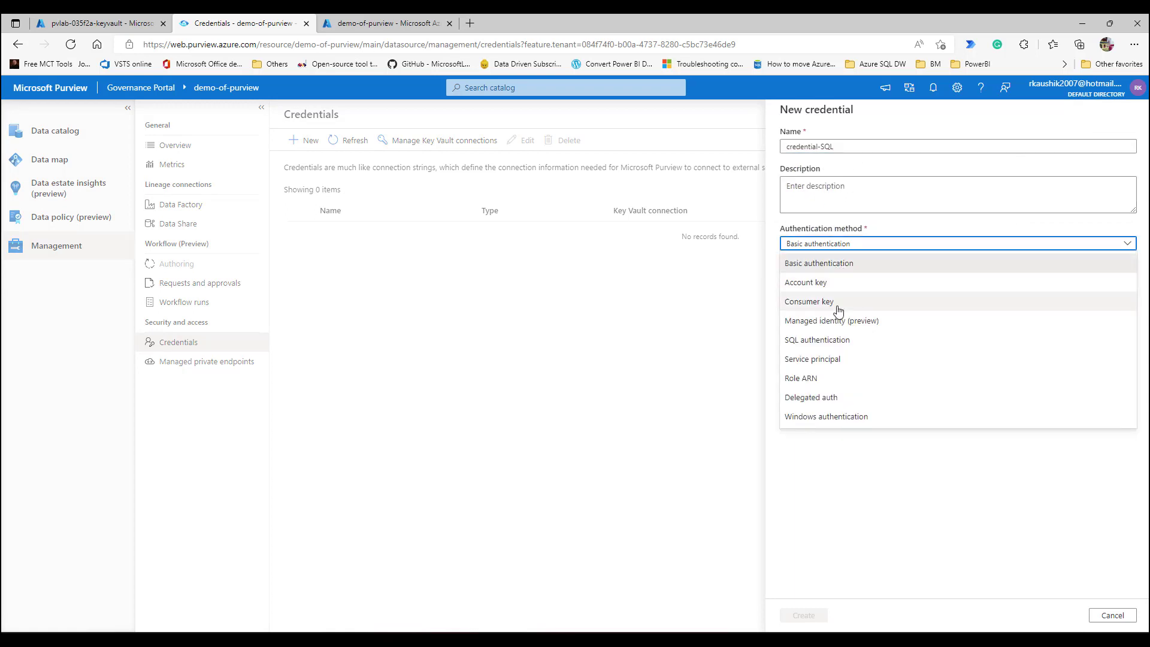
left_click(853, 341)
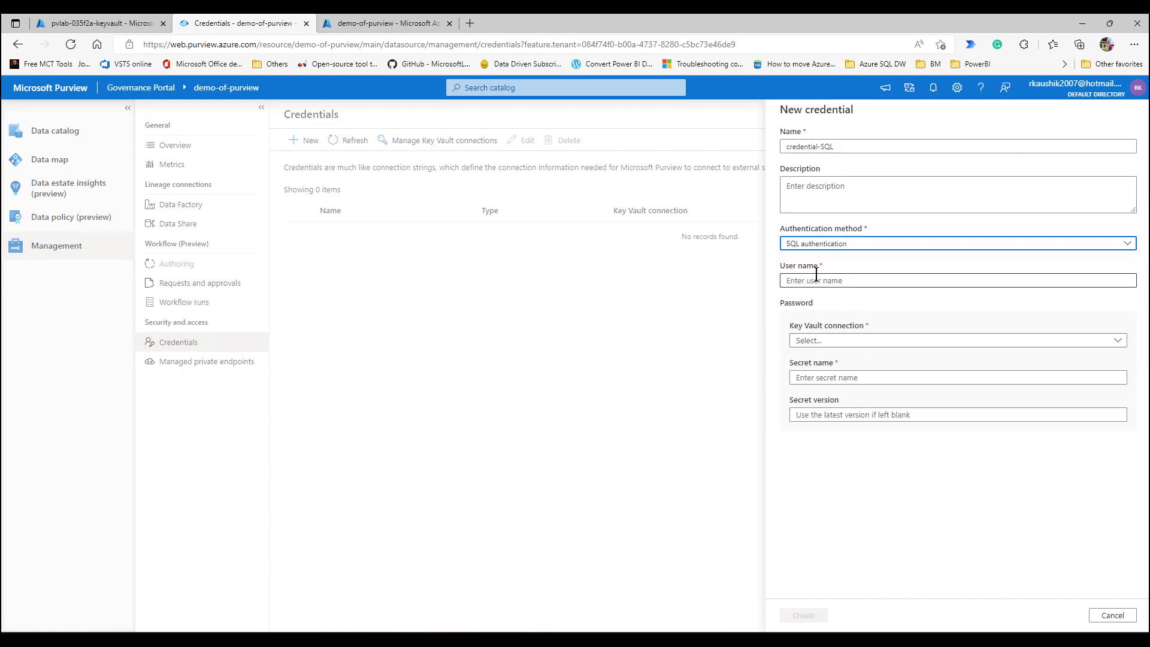
left_click(815, 280)
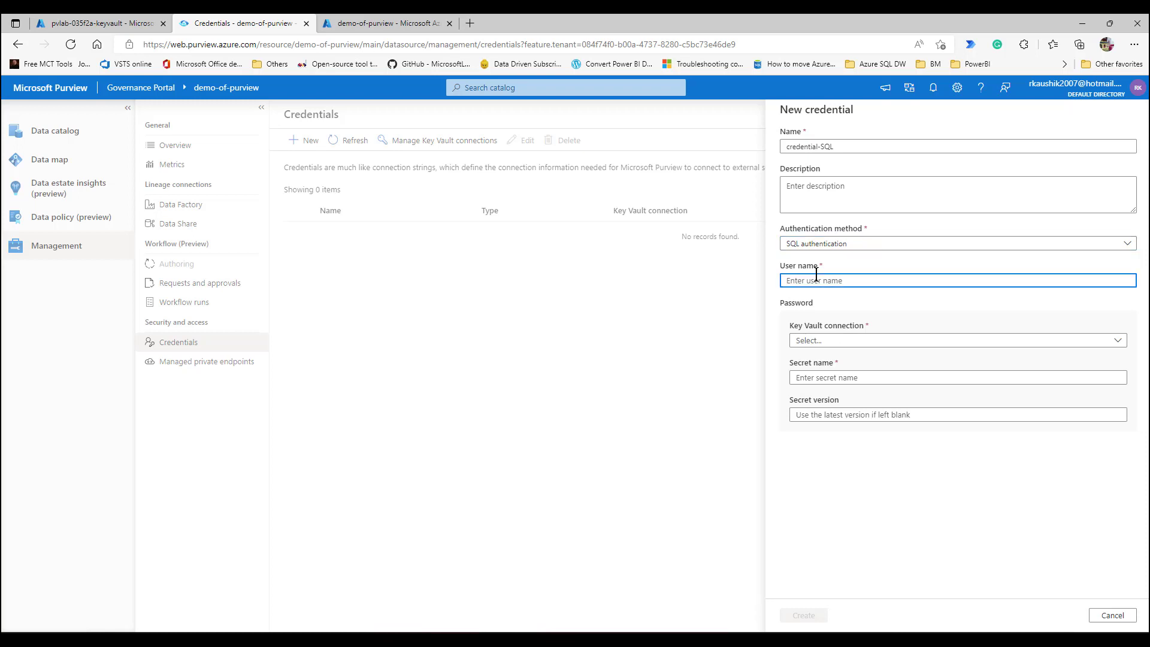
type("sqladmin")
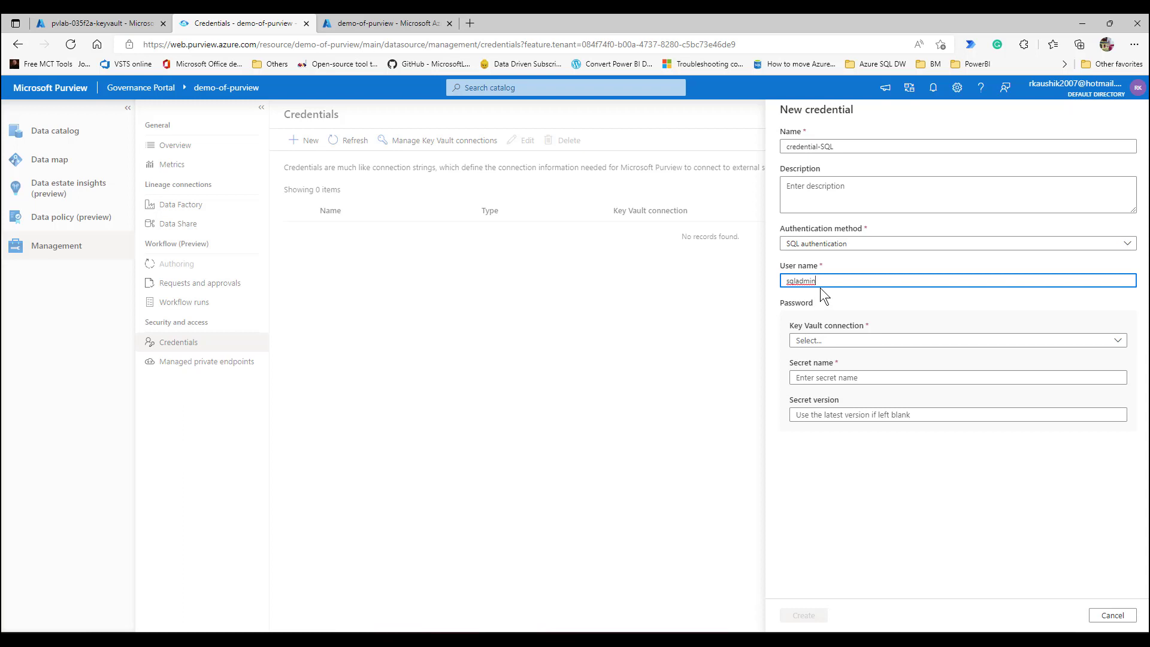
Link the credential's password to the sql-secret secret through the mykeyvault connection, and create the credential
left_click(849, 346)
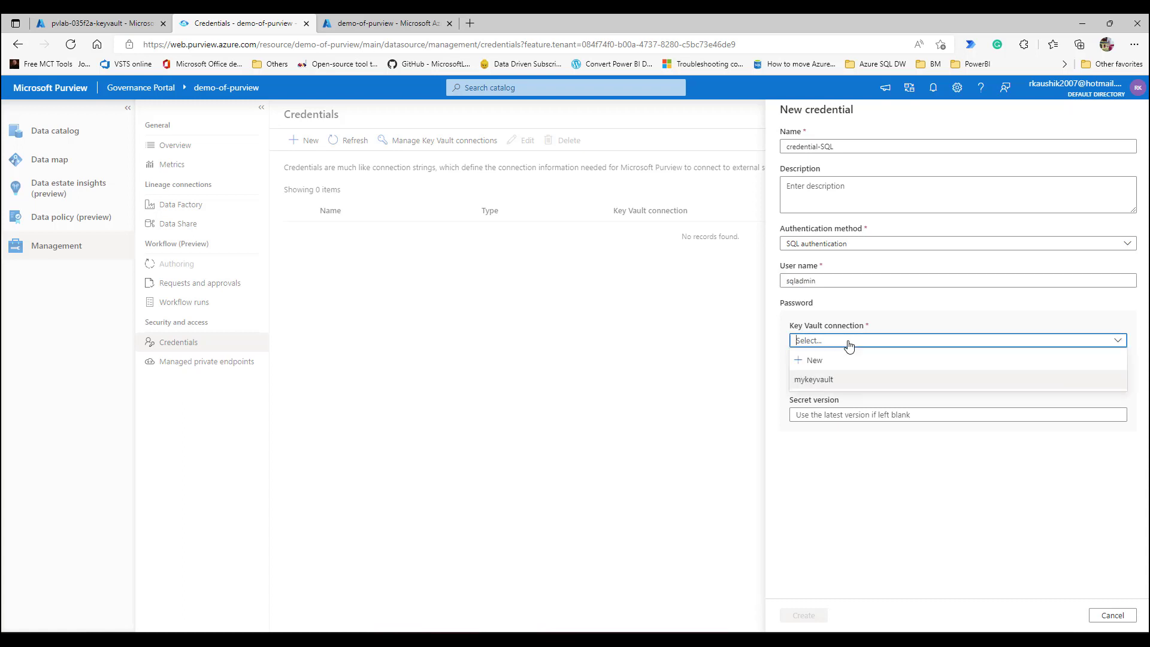
left_click(810, 382)
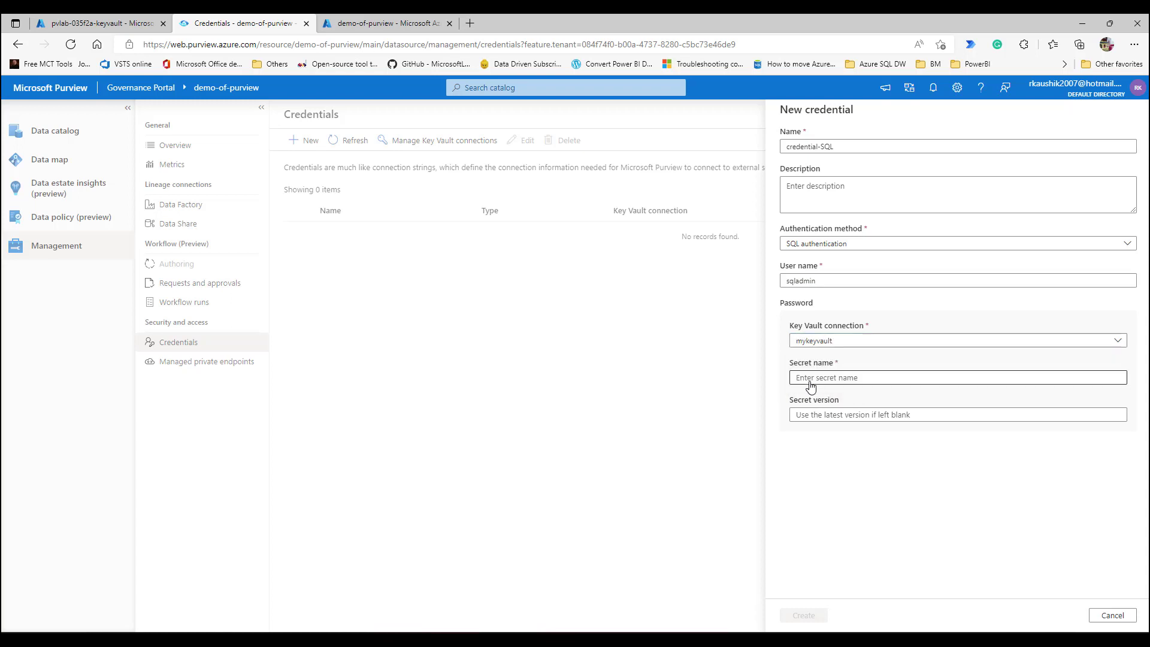
left_click(864, 378)
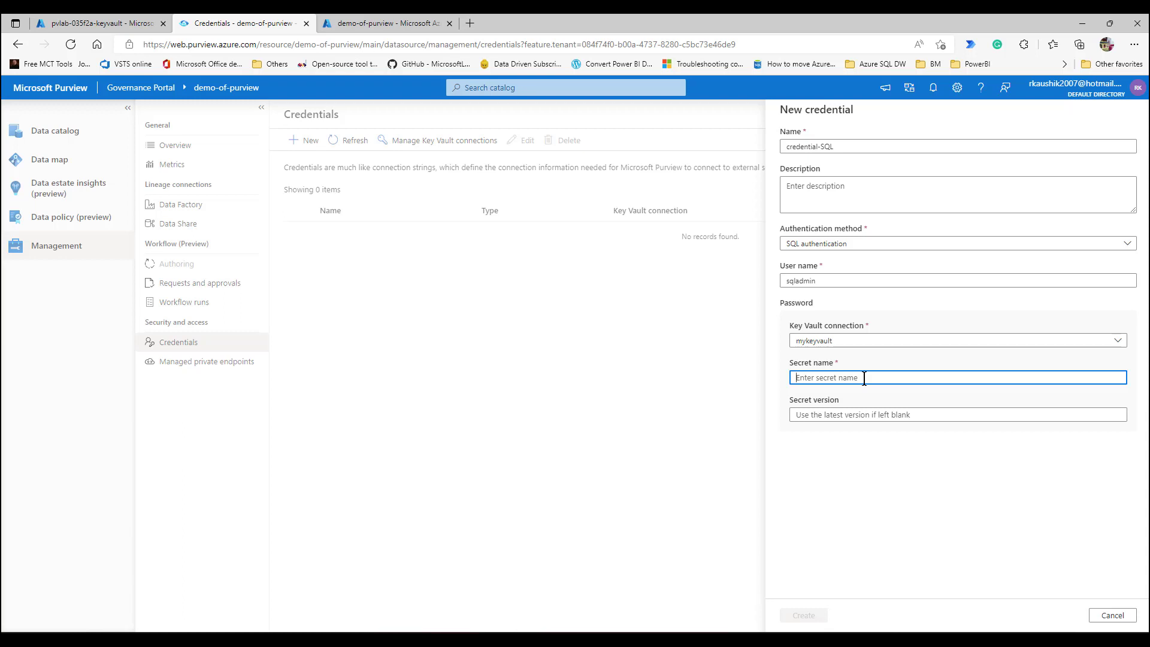
type("sql-")
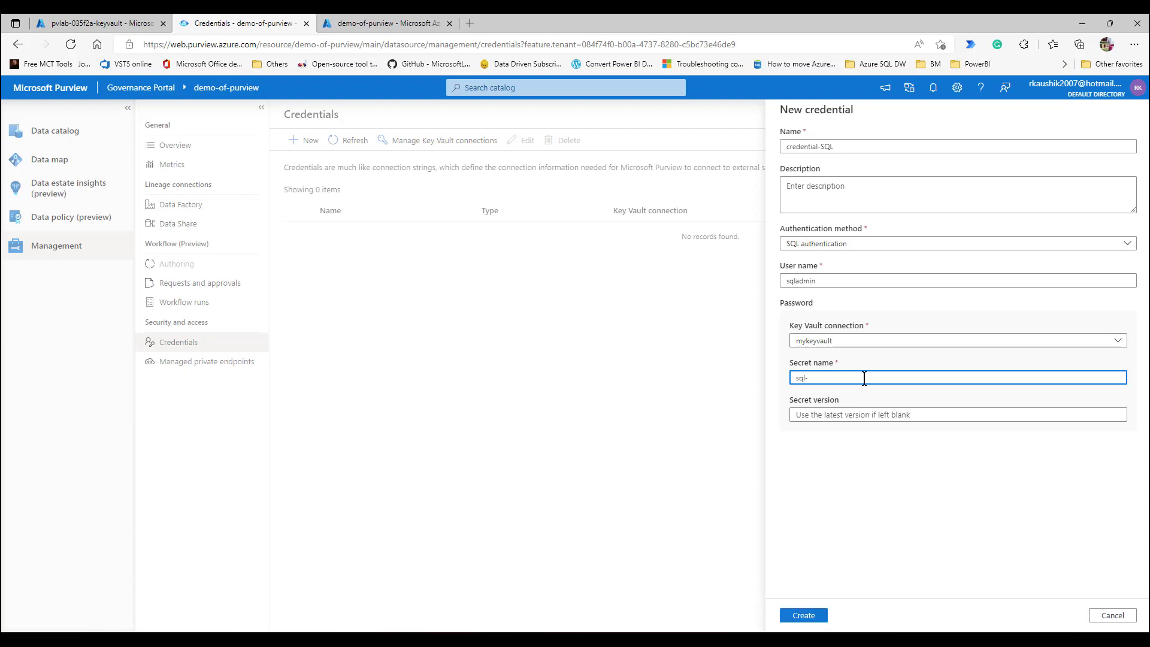
type("secret")
left_click(801, 616)
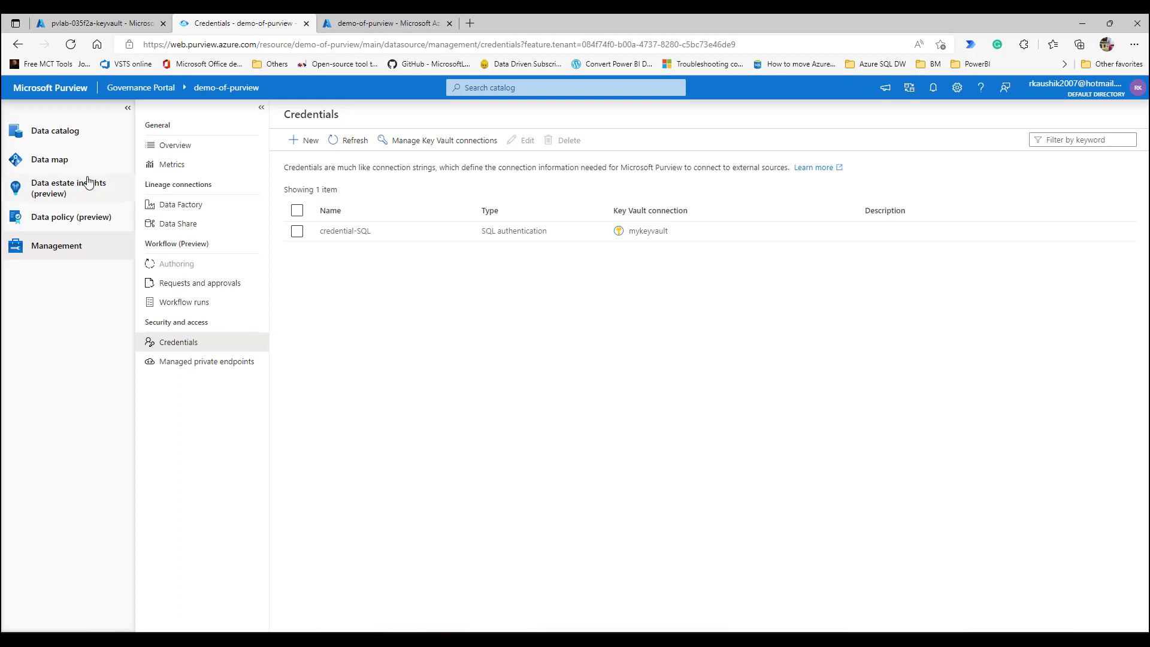
Browse the data catalog's assets by collection and examine those in MyCollection
left_click(78, 138)
left_click(460, 295)
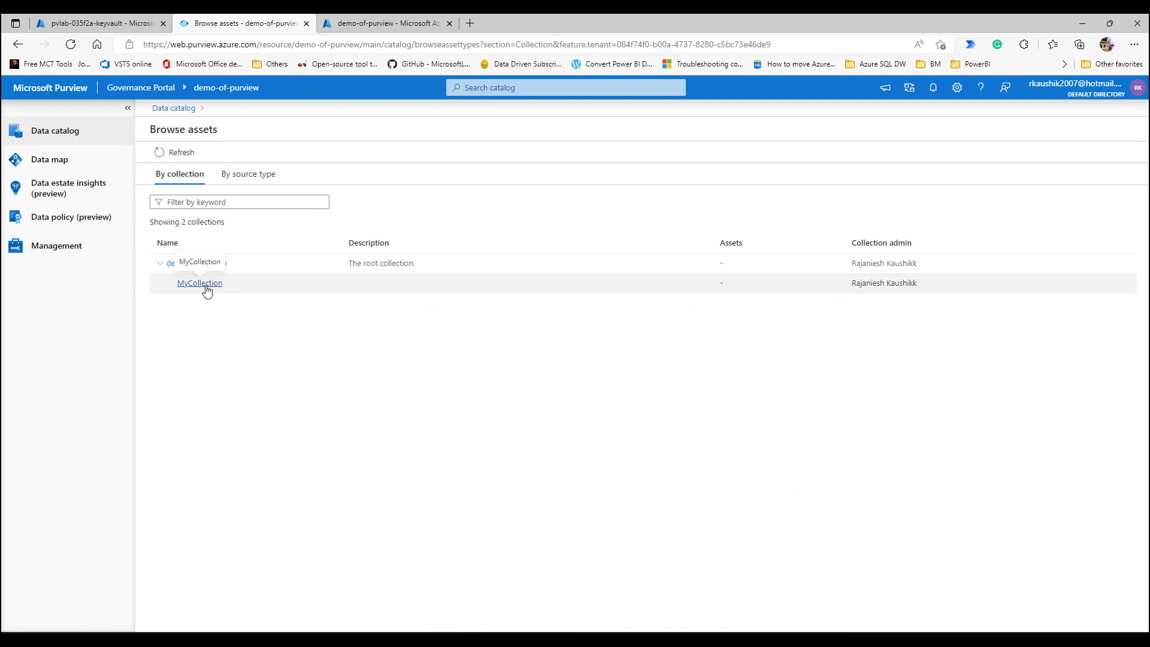
left_click(200, 283)
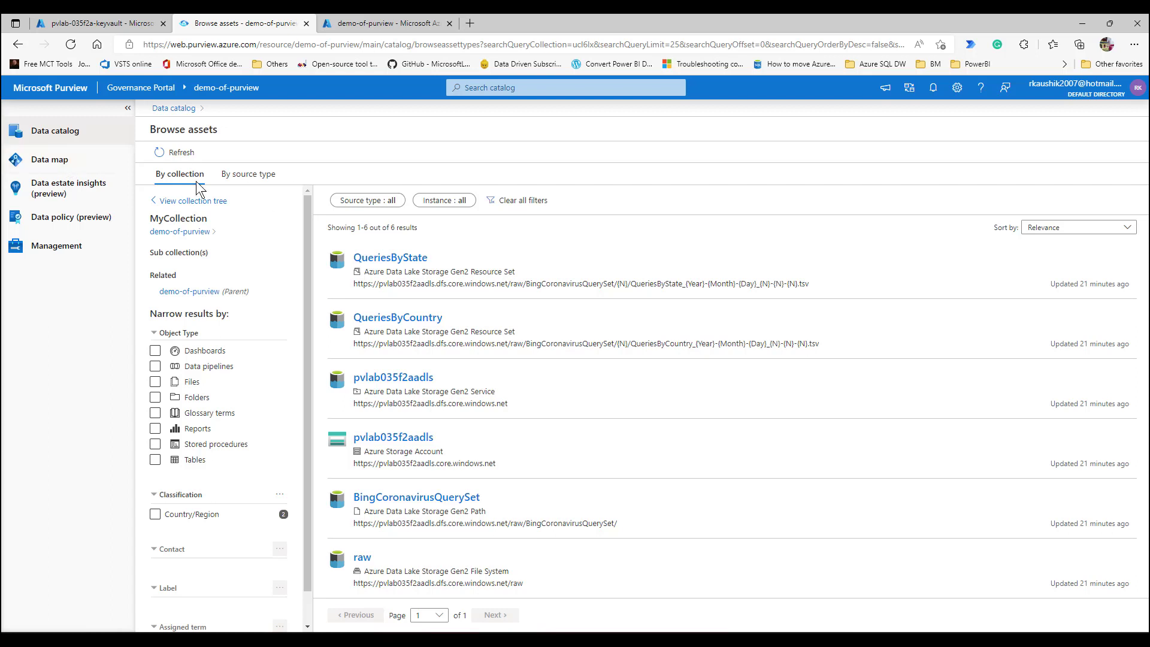
Start registering an Azure SQL Database source under MyCollection in the data map
left_click(70, 160)
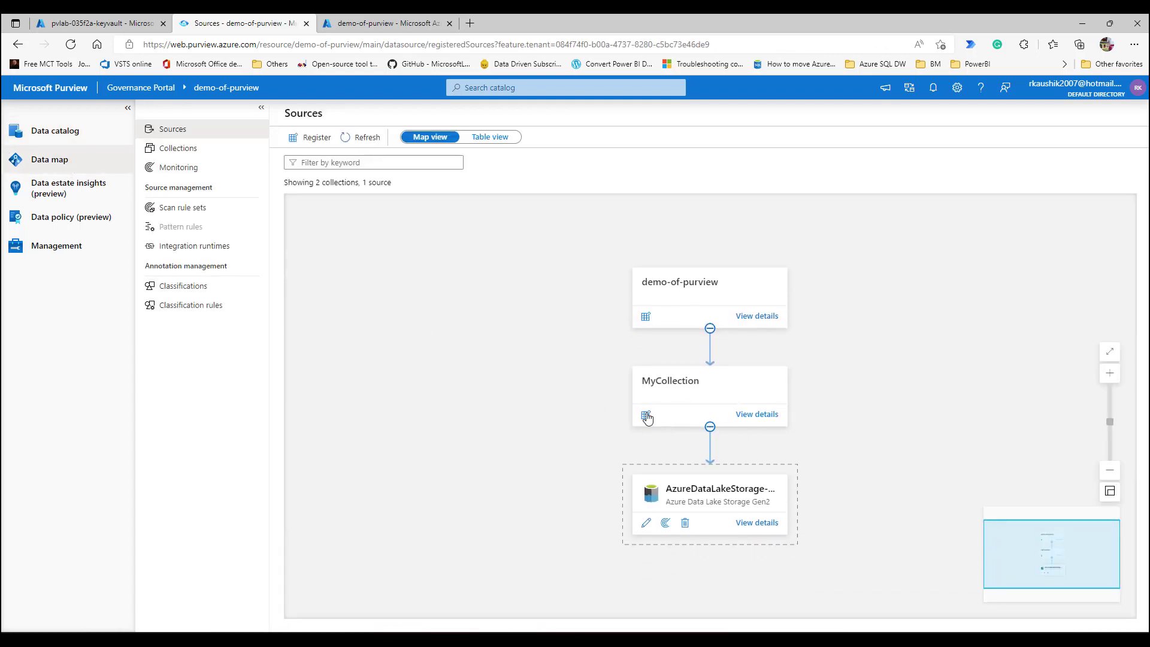
left_click(646, 416)
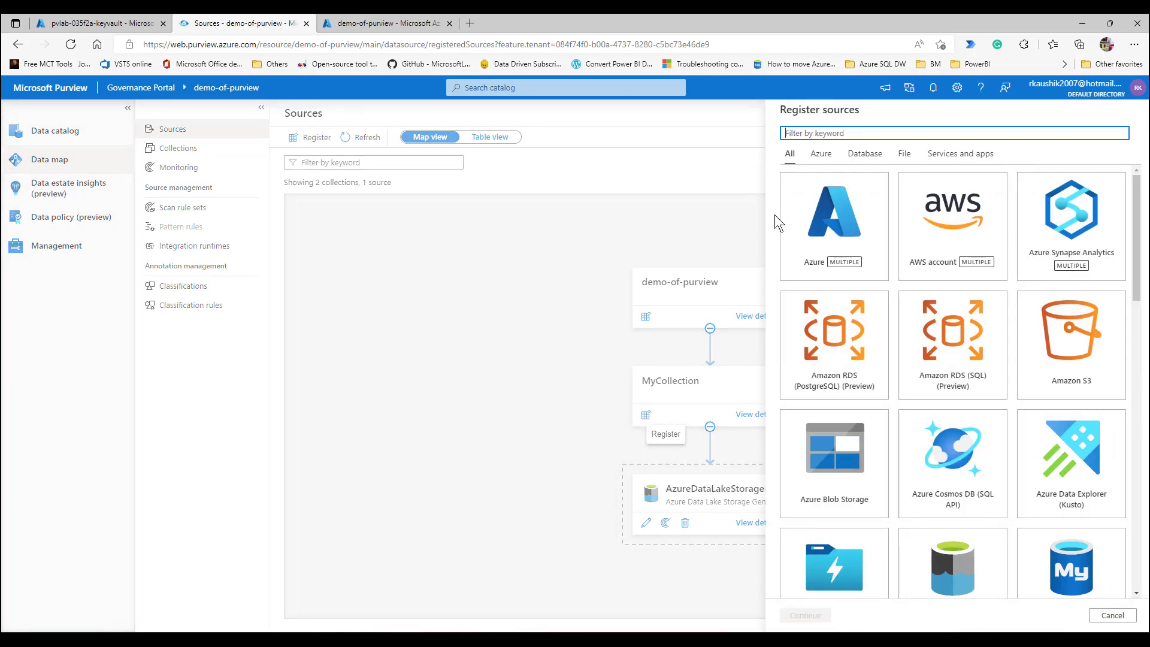
type("Azure sql")
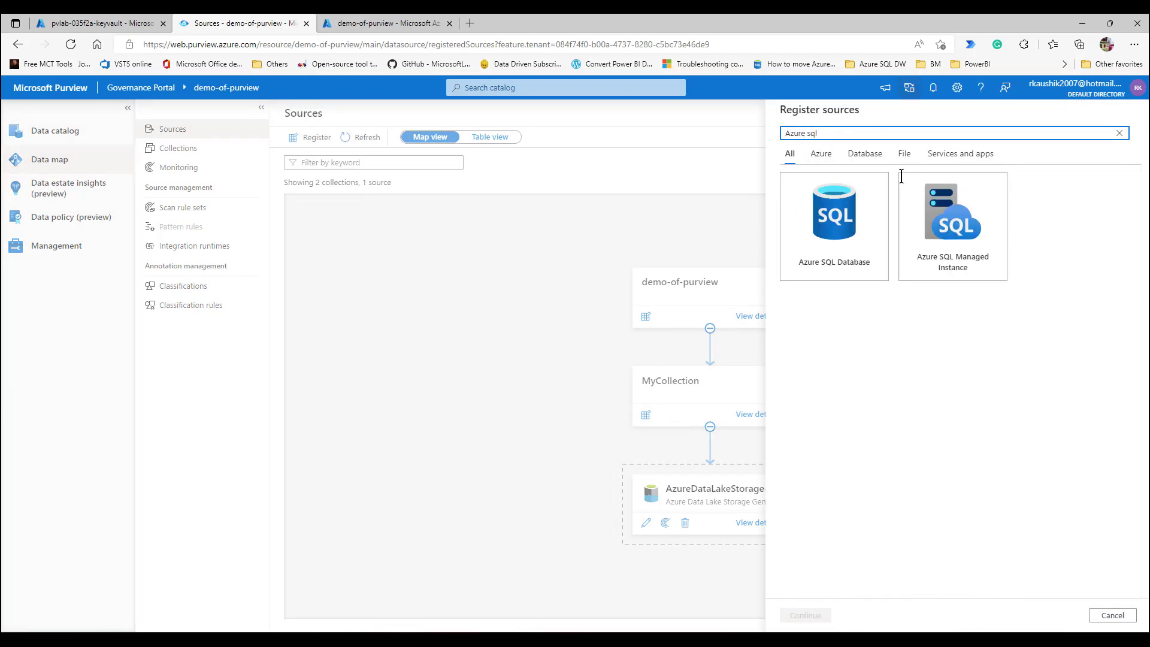
left_click(812, 242)
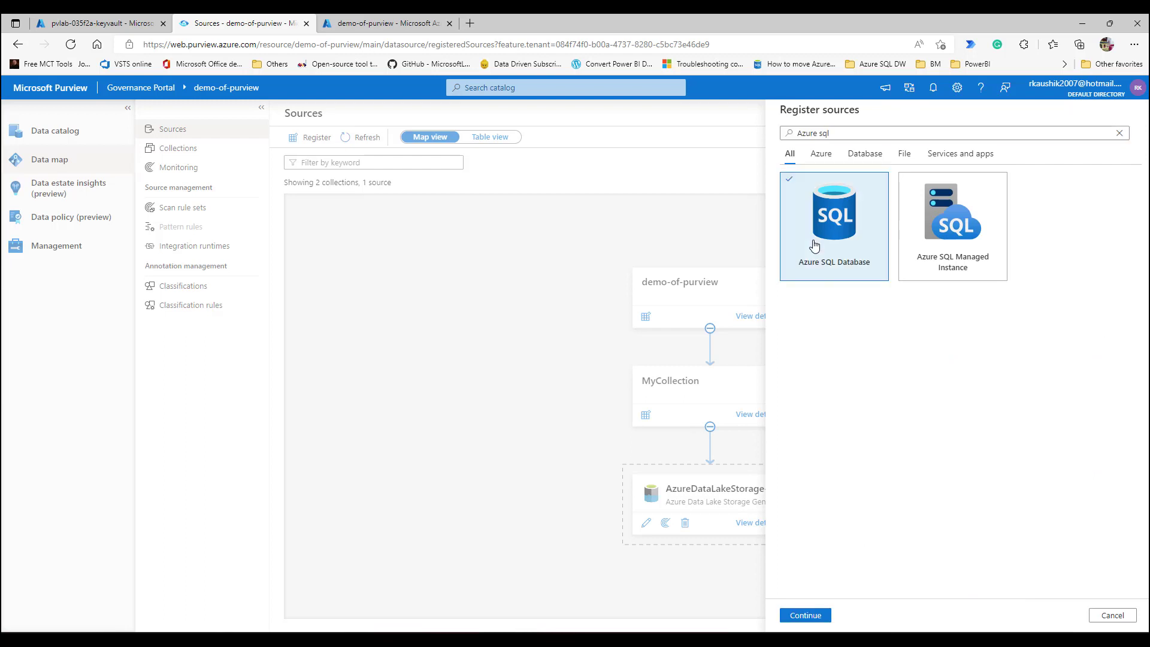
left_click(805, 616)
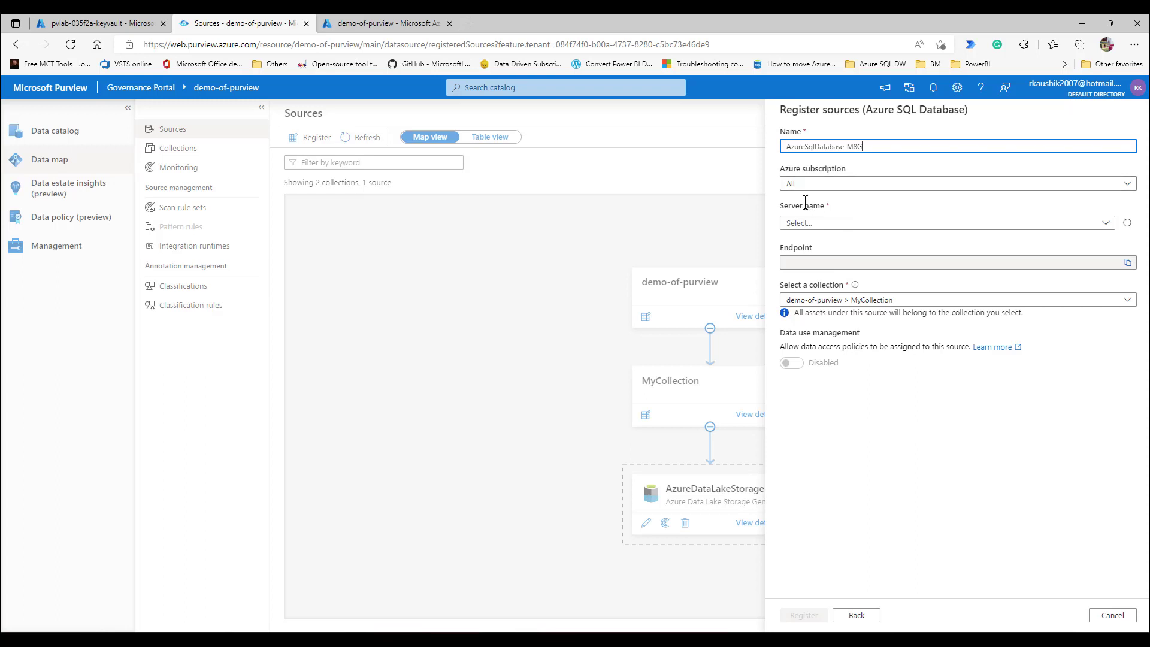
Choose the server pvlab-035f2a-sqlsvr for the AzureSqlDatabase-M8G source and register it with data use management disabled
left_click(842, 226)
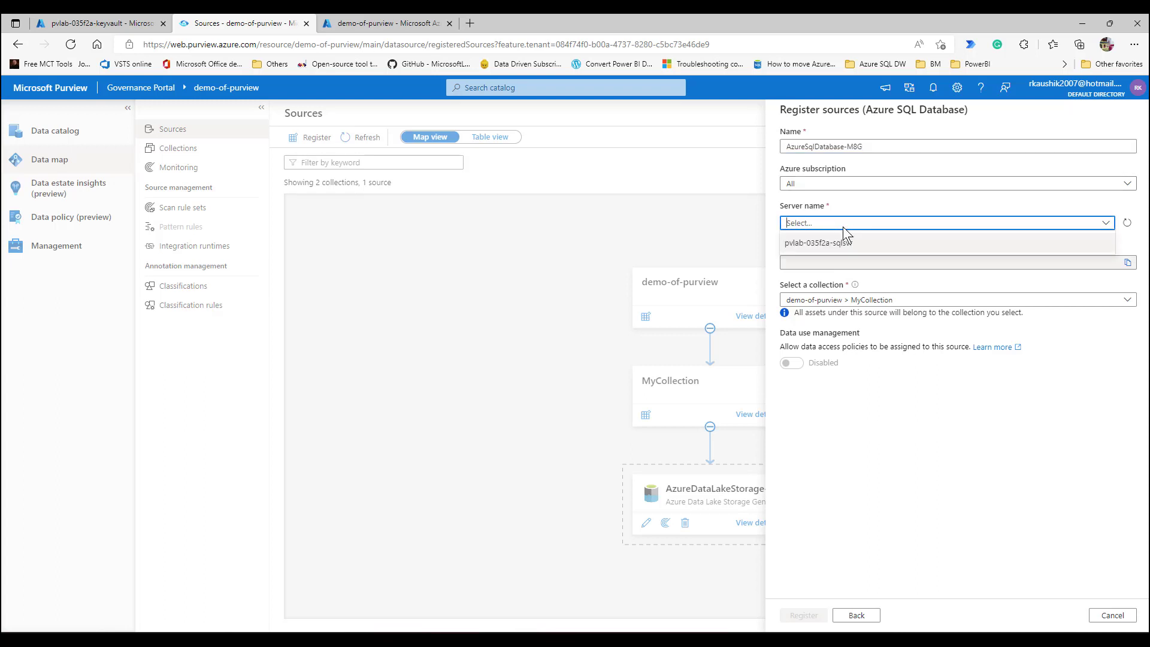
left_click(837, 245)
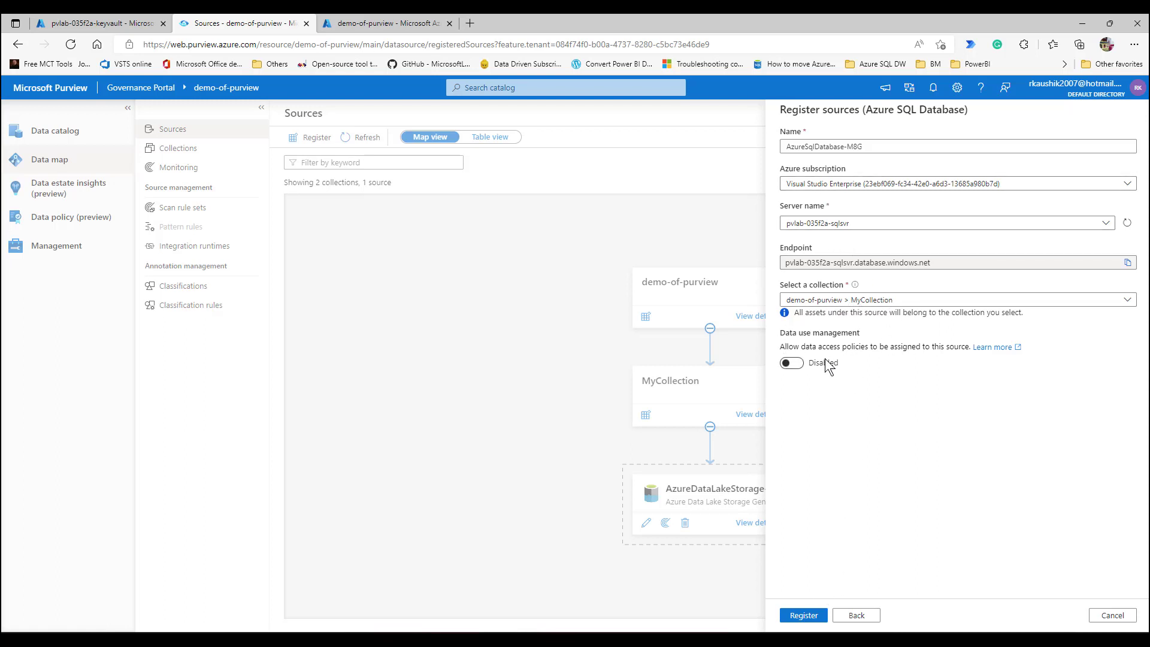
right_click(808, 617)
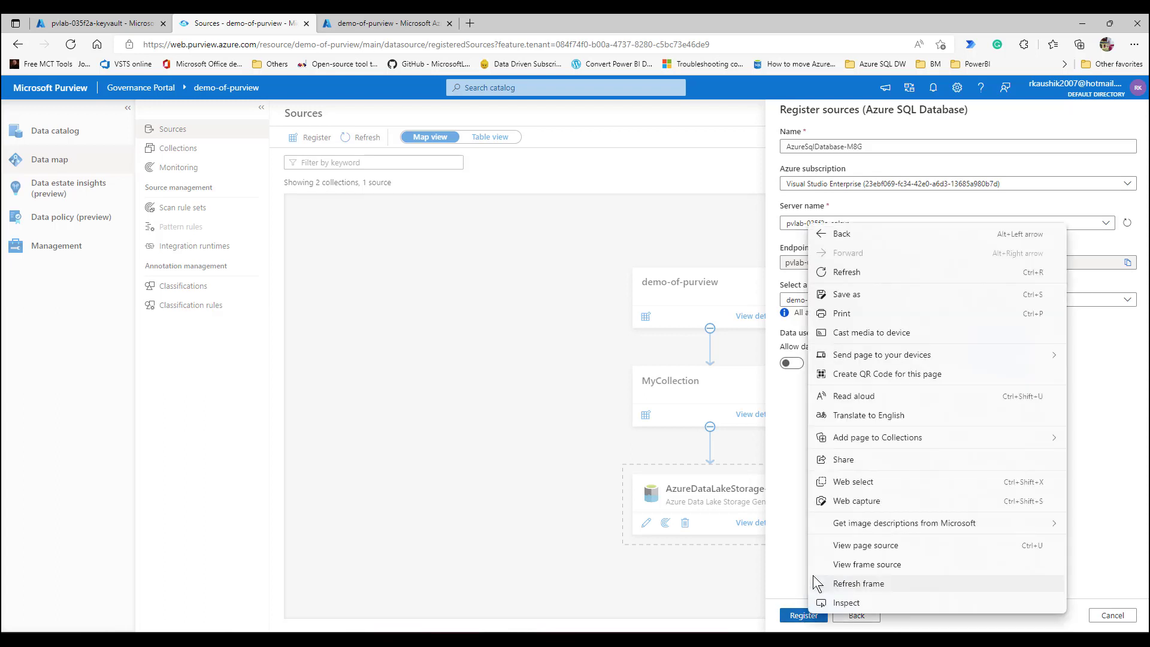
key("Escape")
left_click(799, 616)
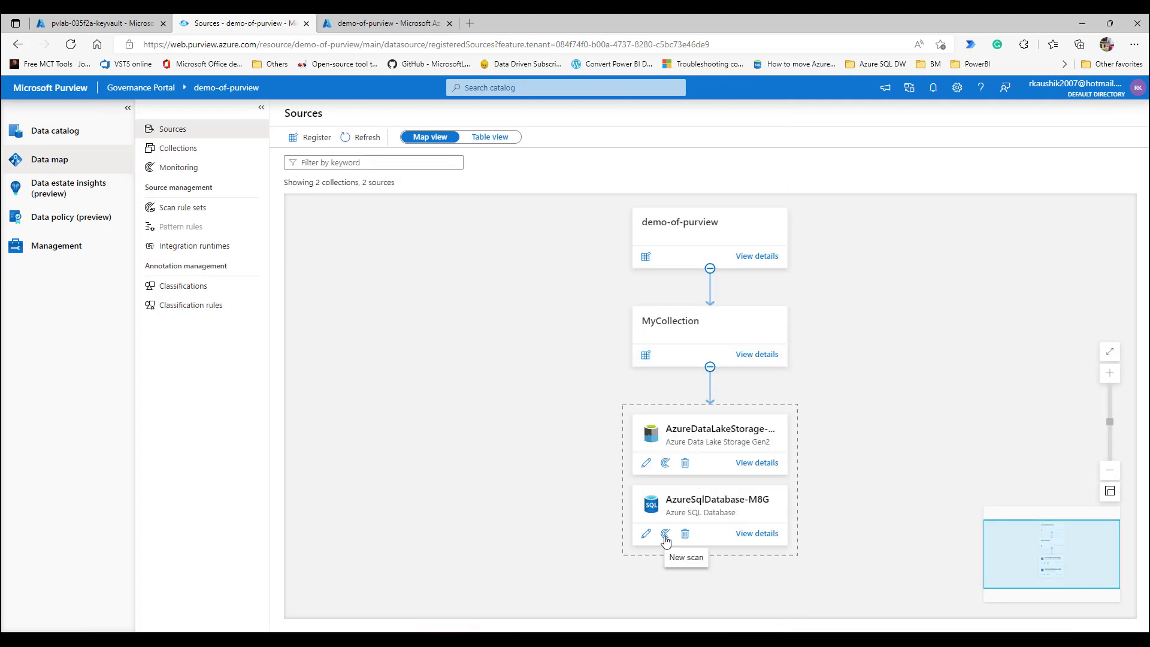
Start a new scan of the AzureSqlDatabase-M8G source on the pvlab-035f2a-sqldb database
left_click(665, 534)
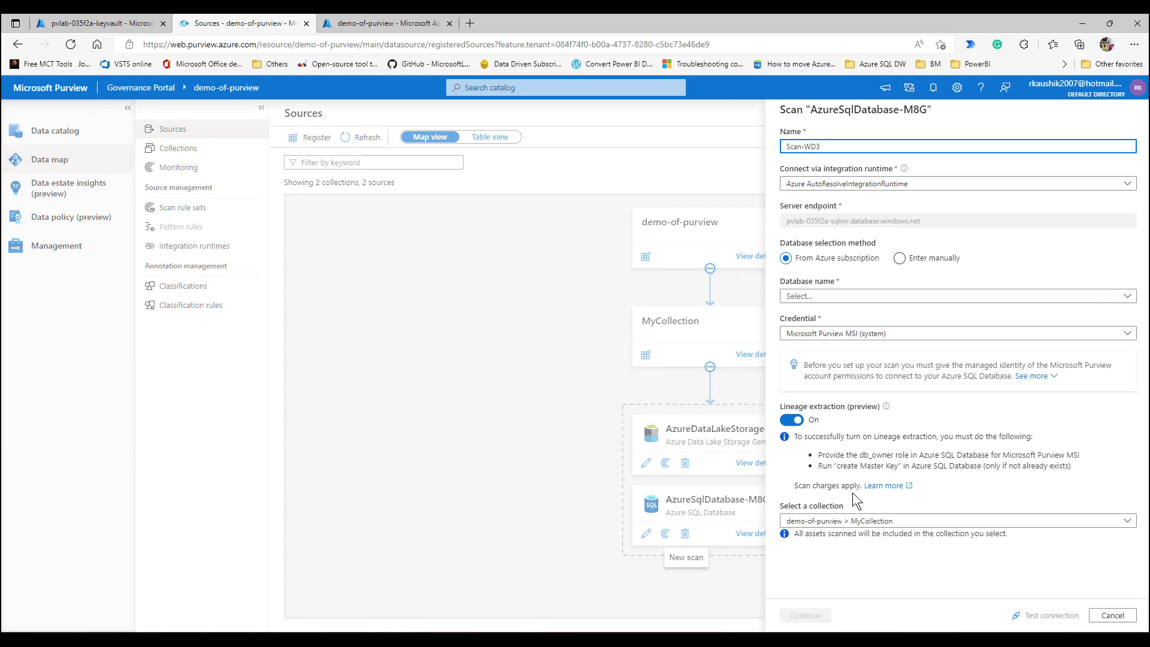
left_click(851, 192)
left_click(853, 182)
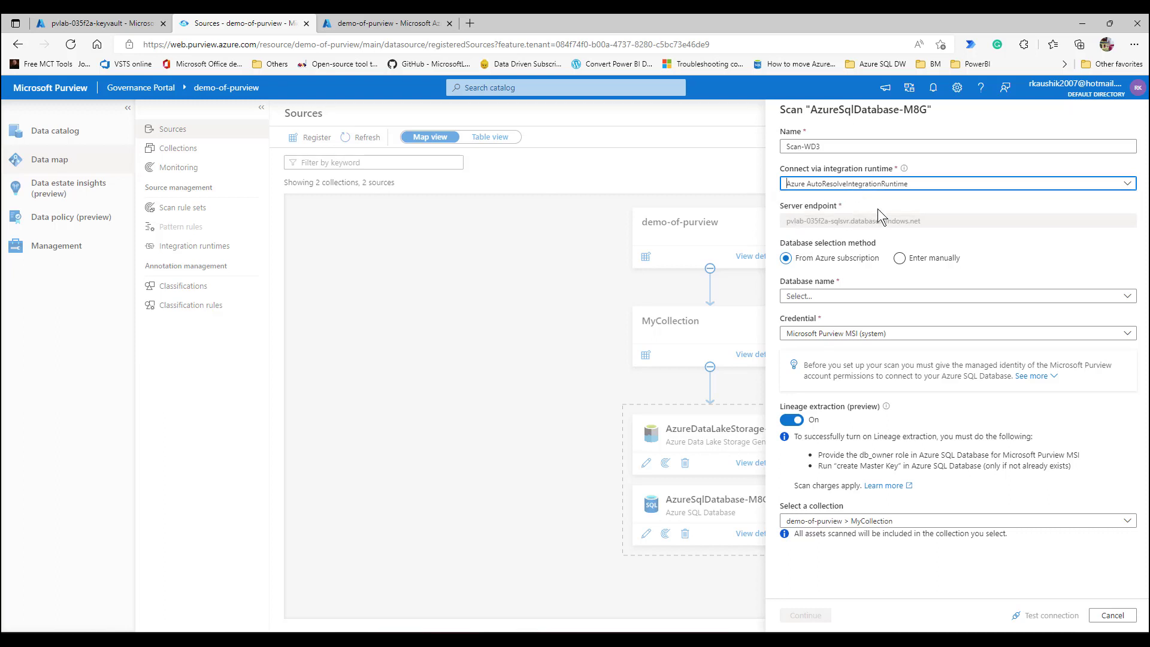
left_click(820, 297)
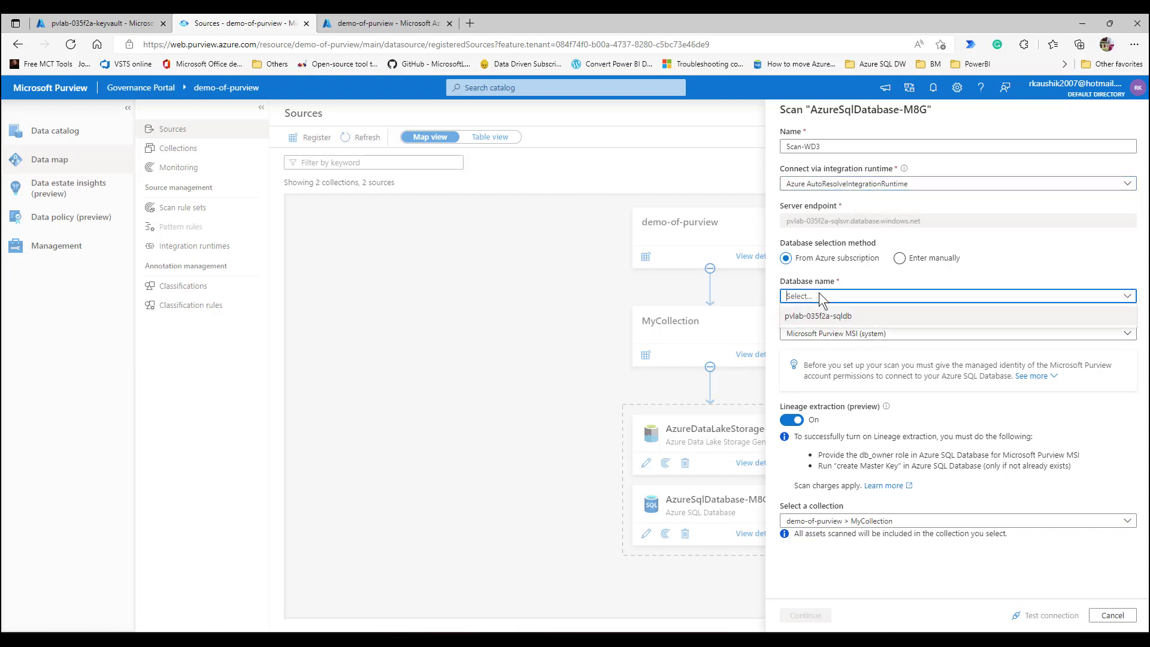
left_click(819, 316)
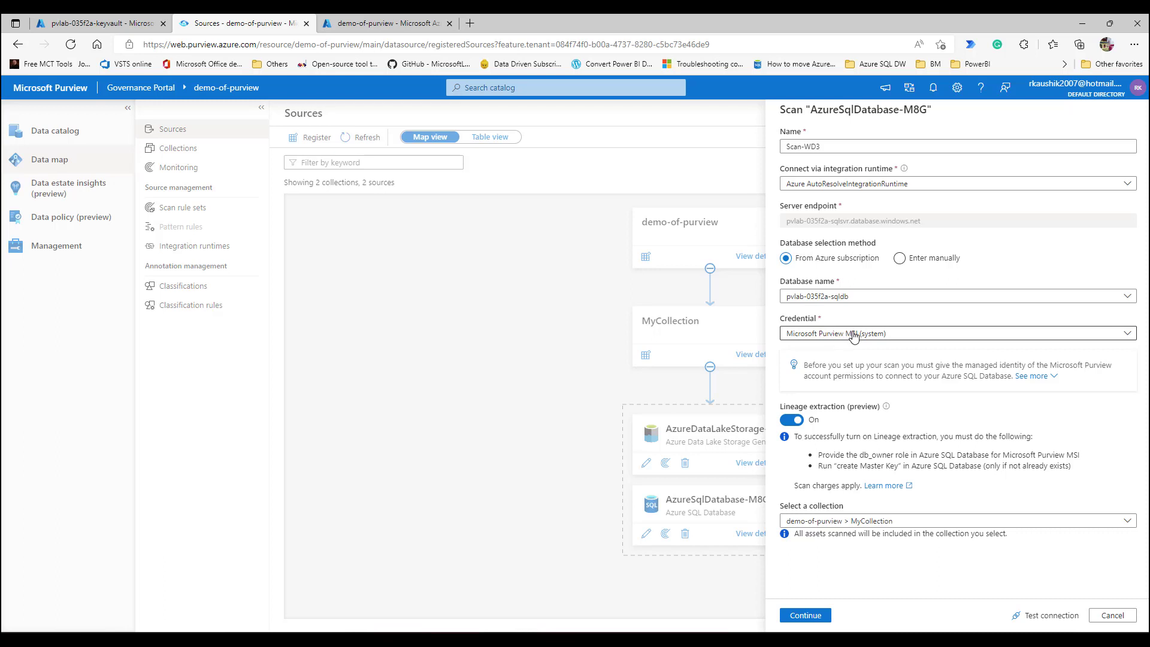
Set the scan to use credential-SQL without lineage extraction, and test the connection
left_click(853, 335)
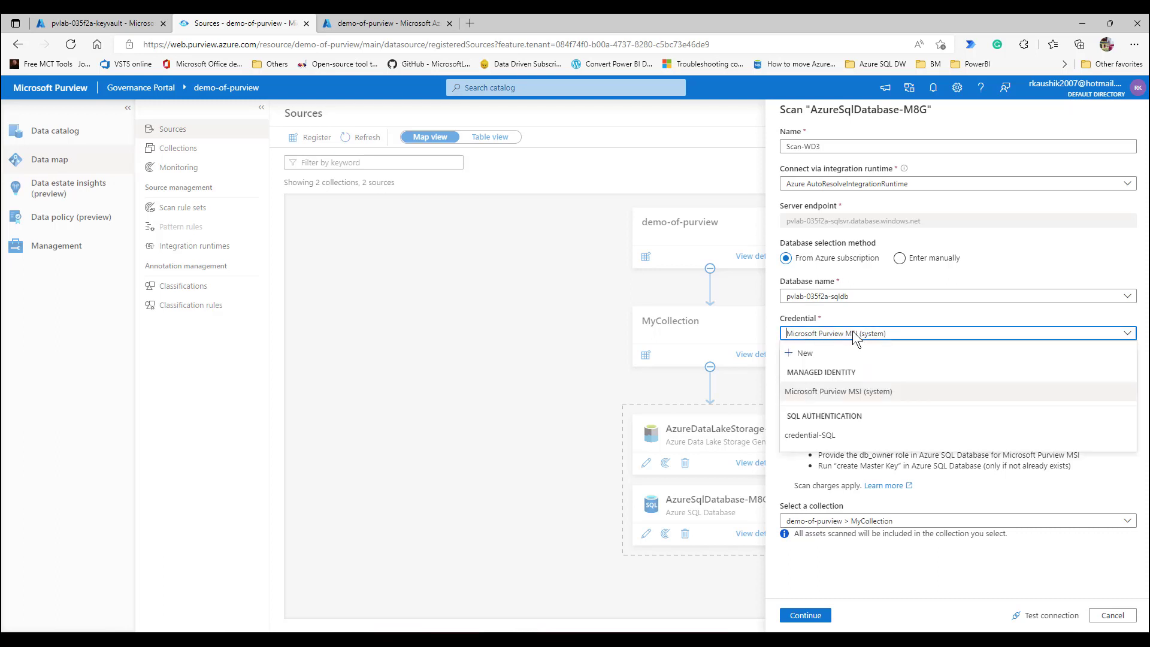
left_click(815, 436)
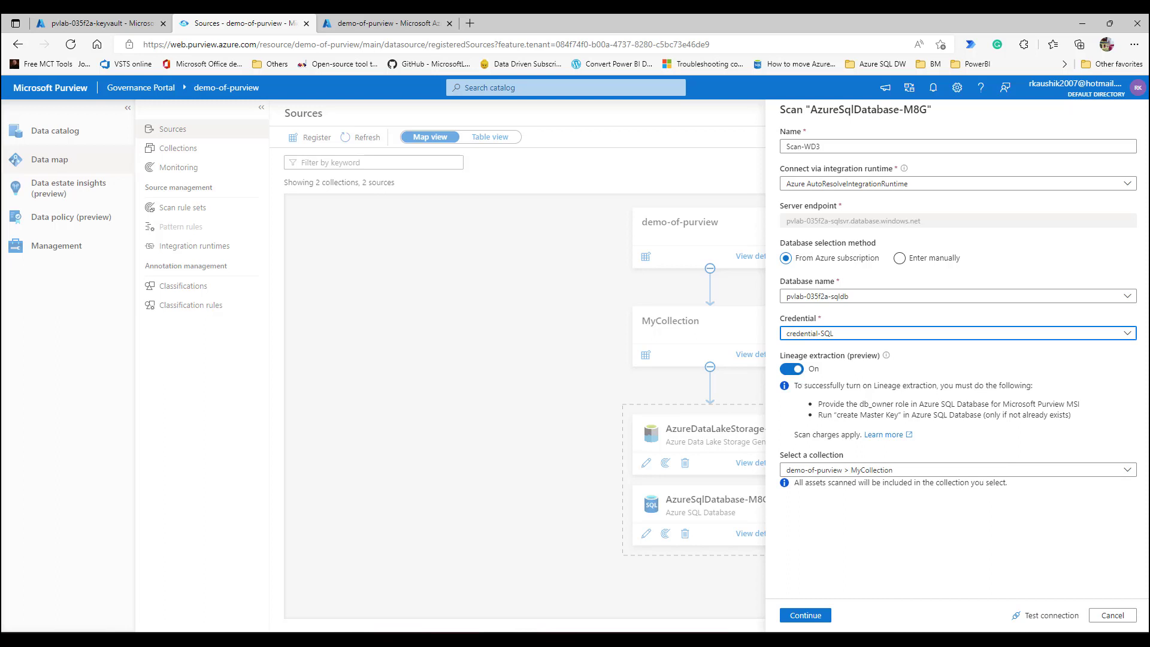
left_click(793, 369)
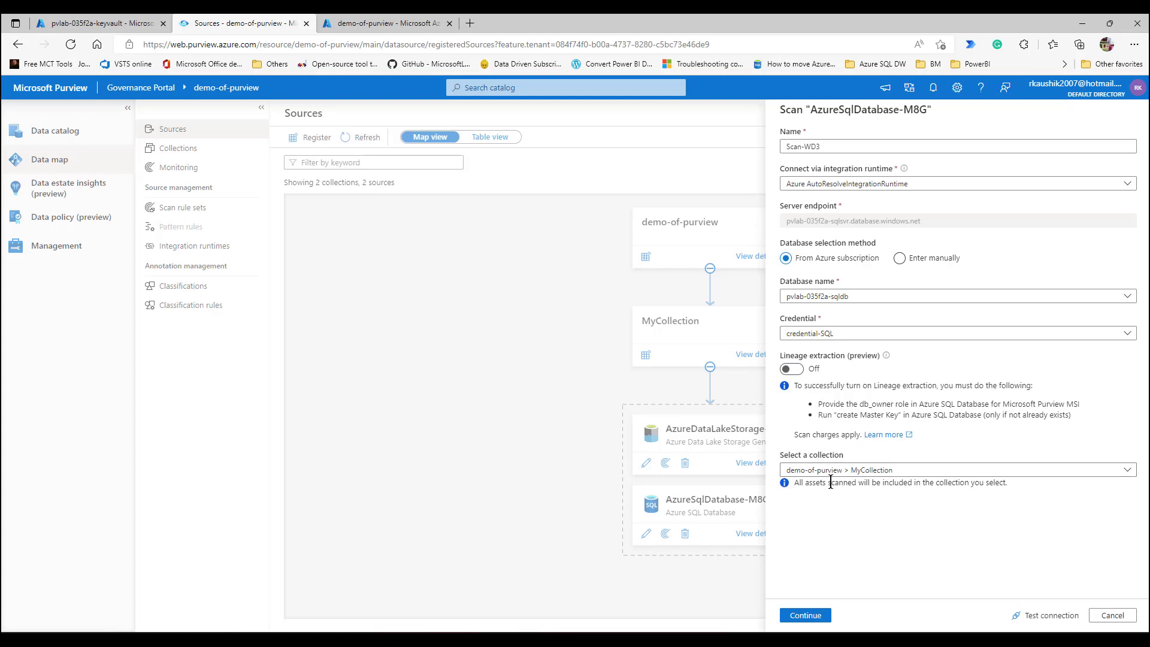
left_click(1051, 617)
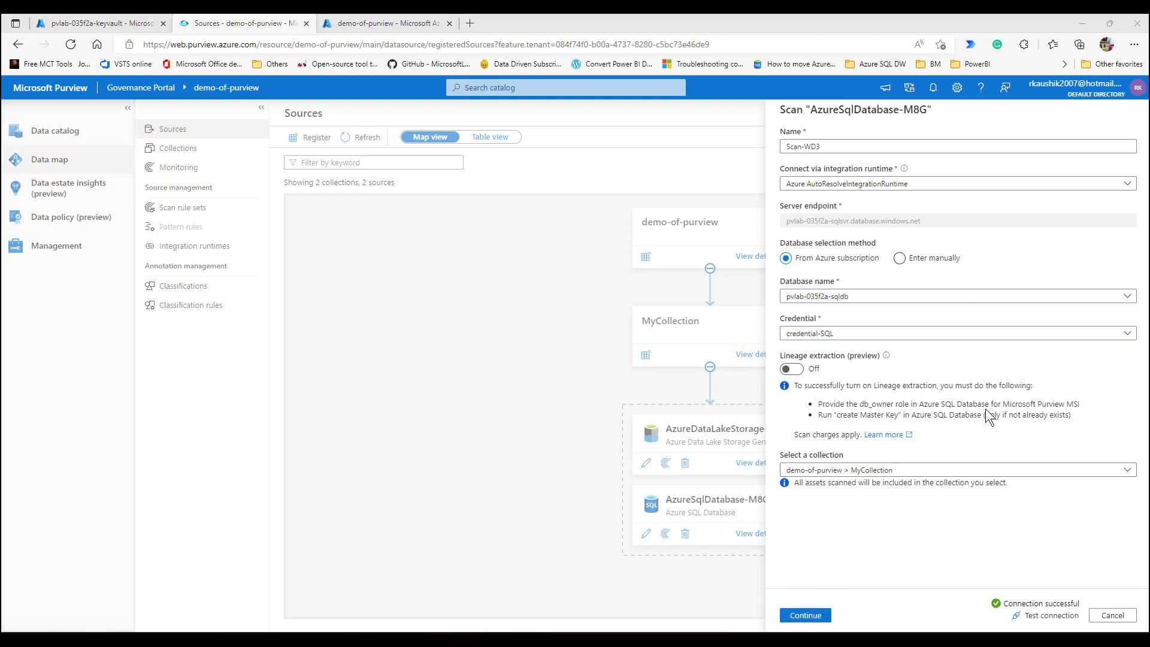
Accept all tables and views and the AzureSqlDataWarehouse rule set, set the trigger to once, and save and run the scan
left_click(788, 612)
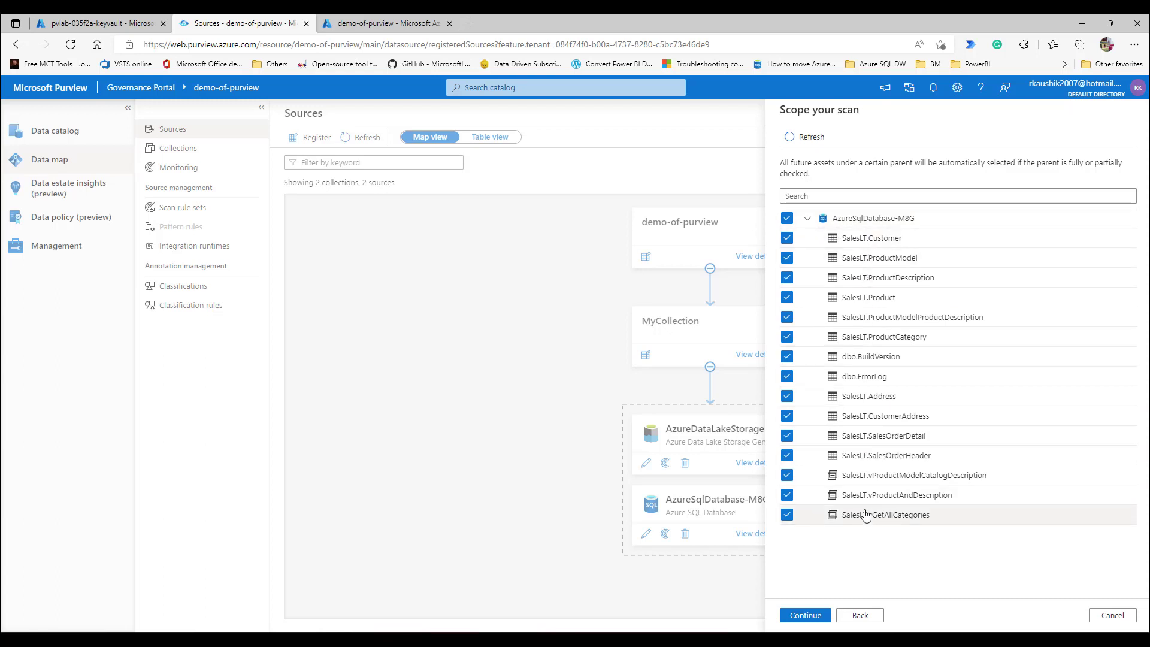
left_click(794, 617)
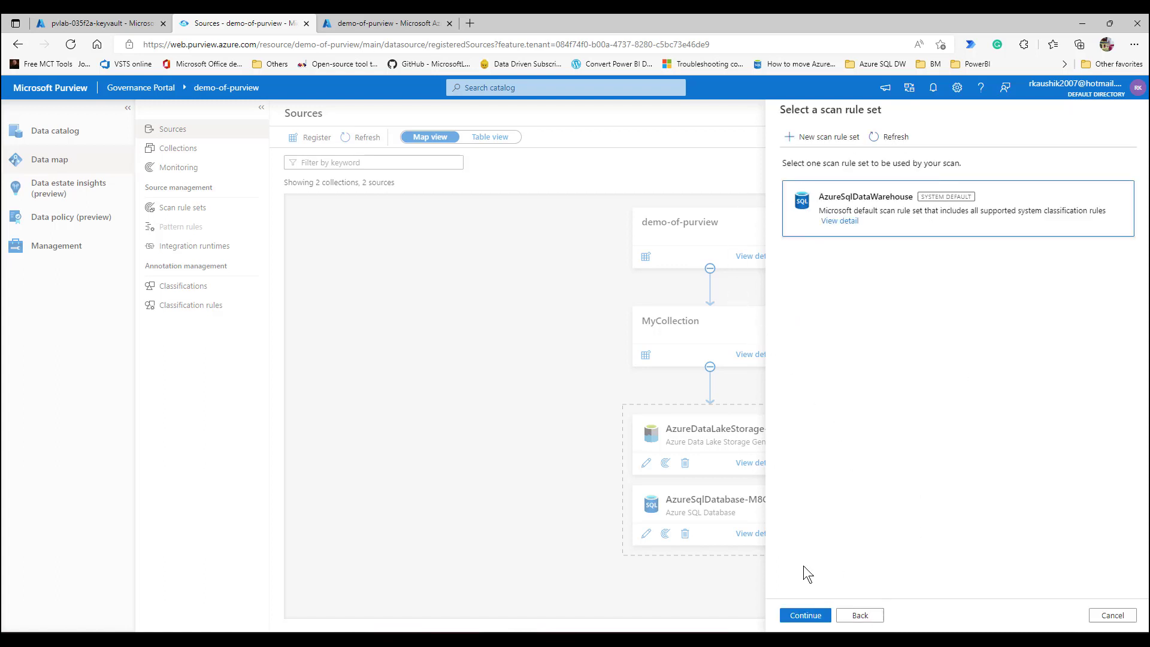
left_click(793, 617)
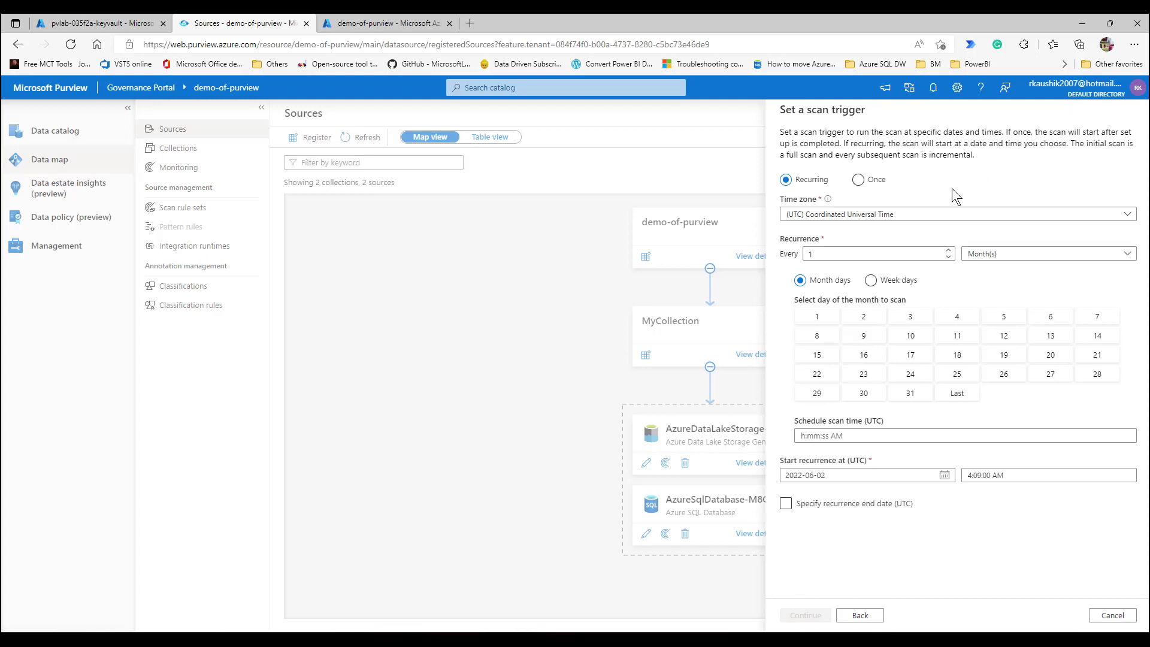
left_click(859, 180)
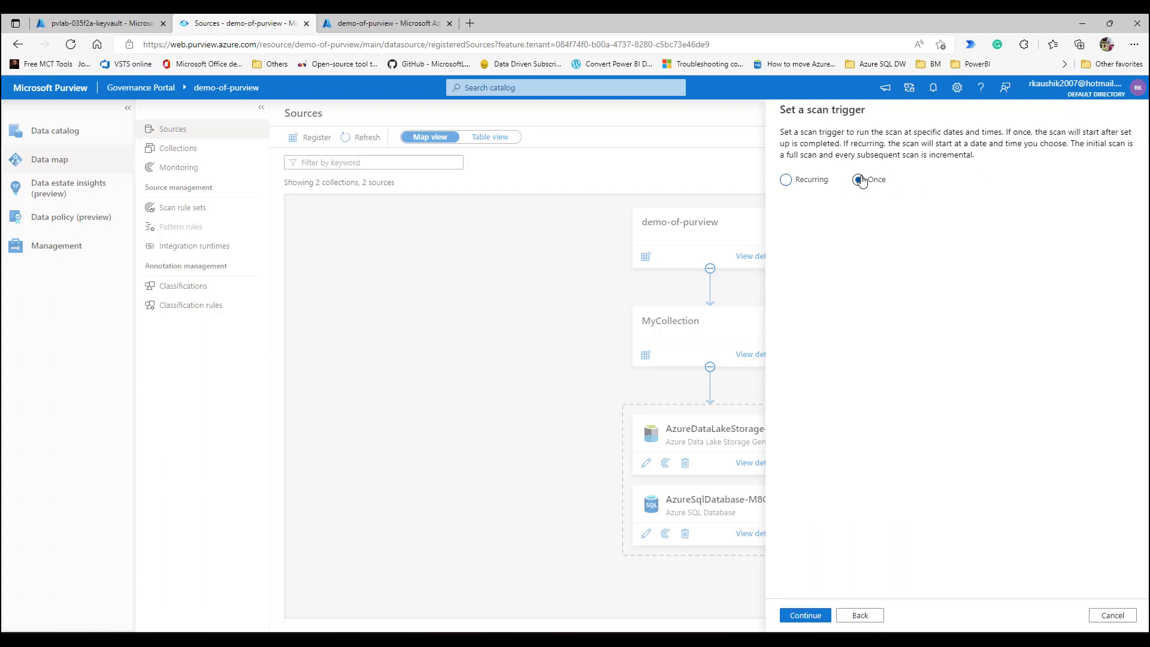
left_click(796, 617)
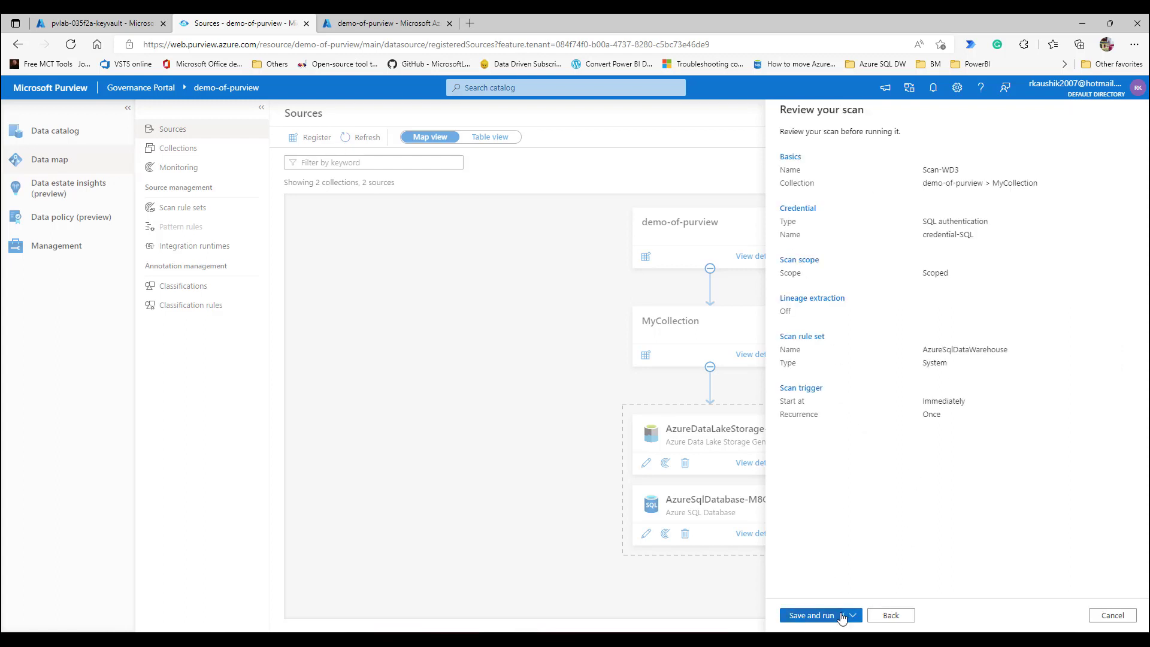
left_click(844, 613)
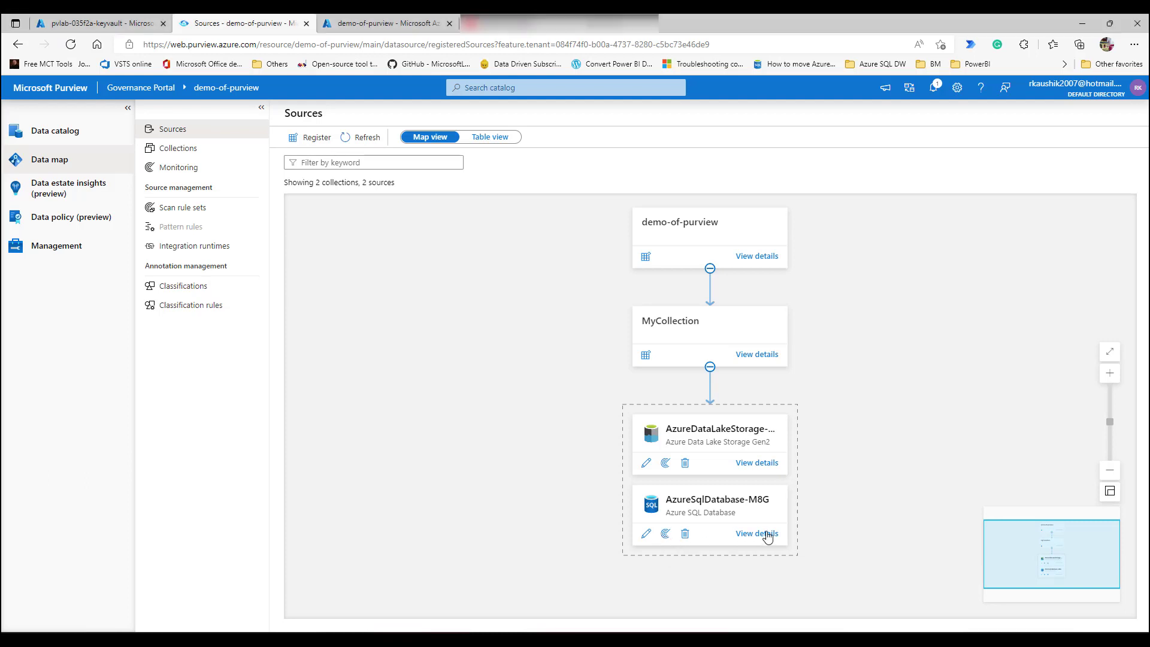
Open the details of the AzureSqlDatabase-M8G source and refresh them to check the scan's run status
left_click(757, 533)
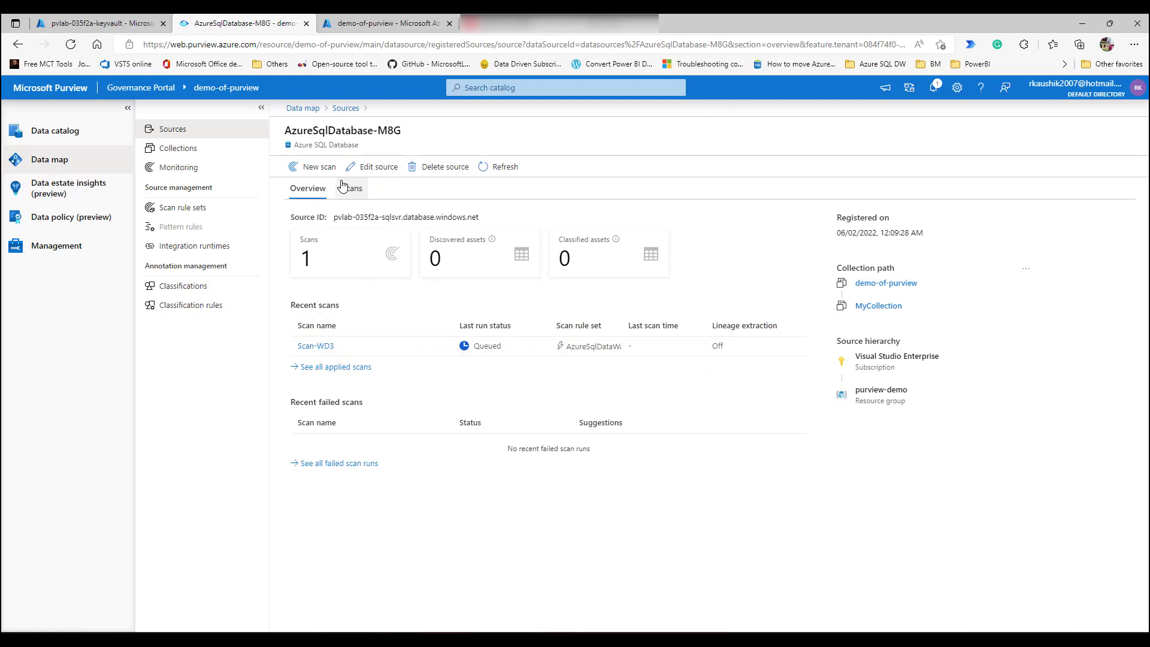
left_click(500, 173)
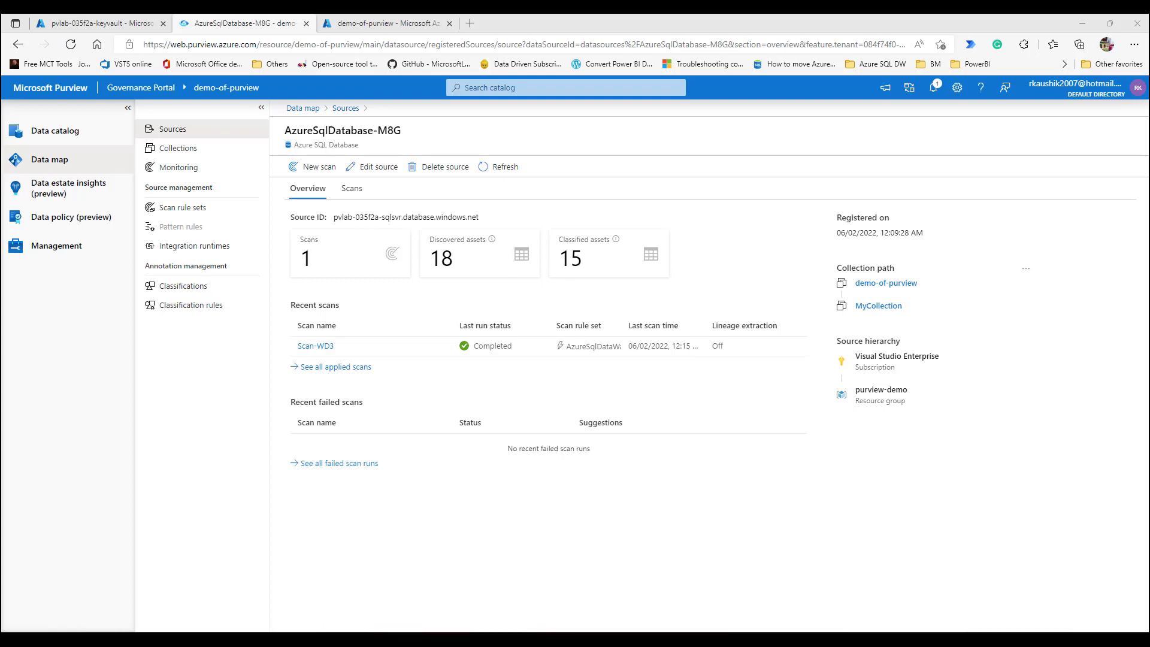
Browse the data catalog by collection and examine the Azure SQL assets listed in MyCollection
left_click(86, 133)
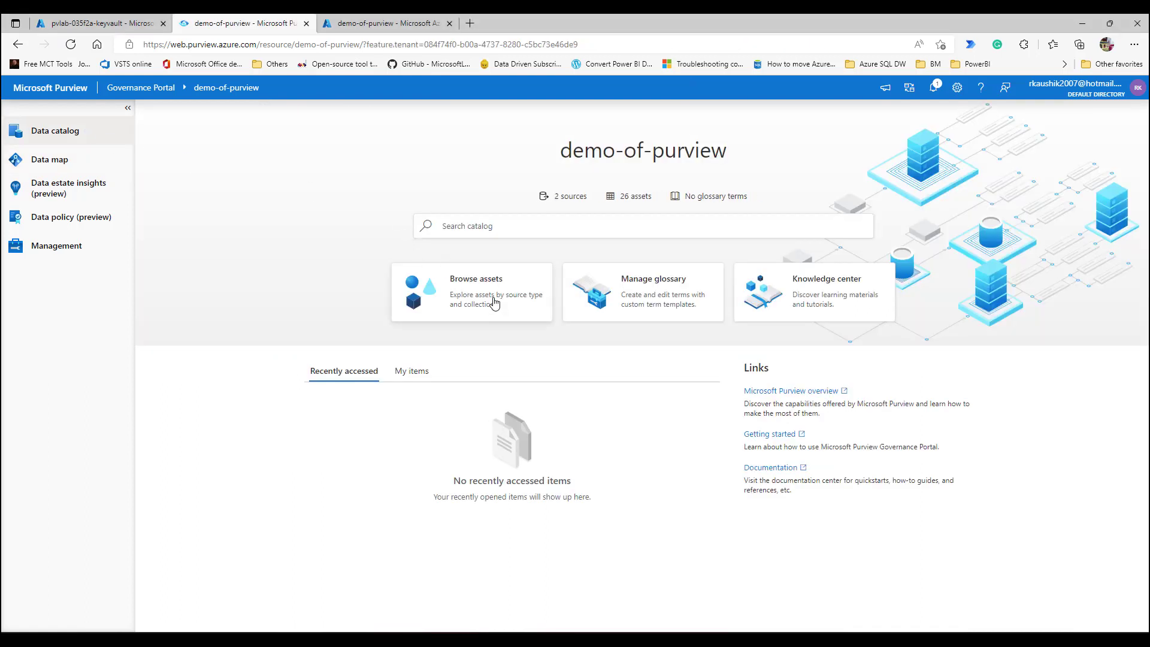
left_click(494, 304)
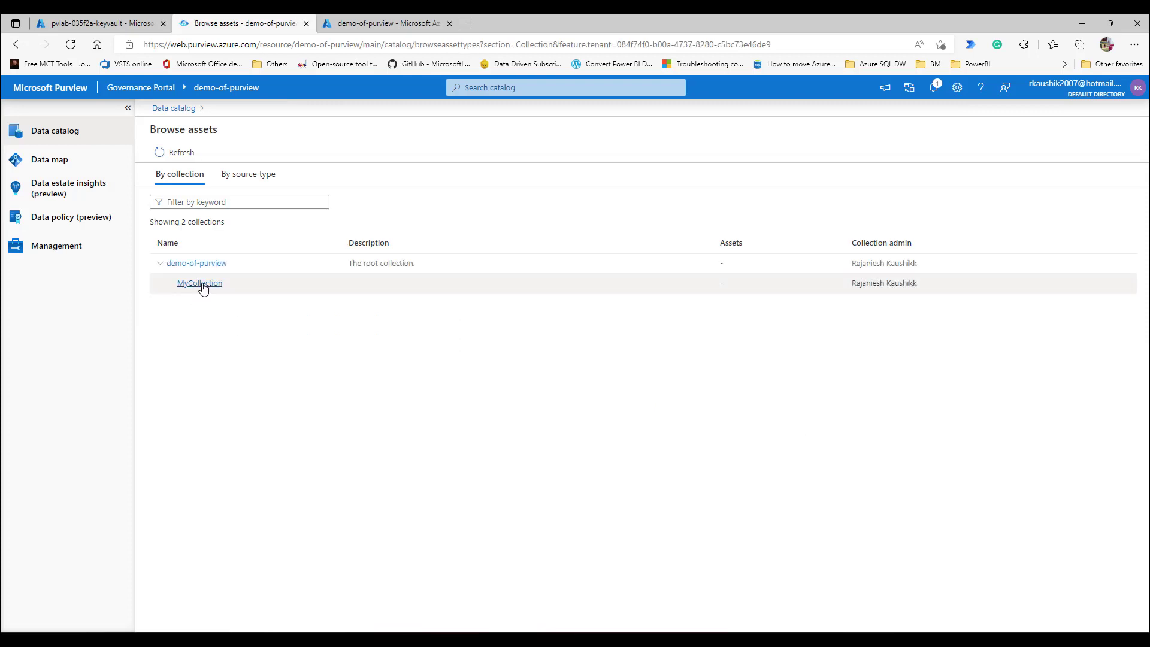
left_click(206, 284)
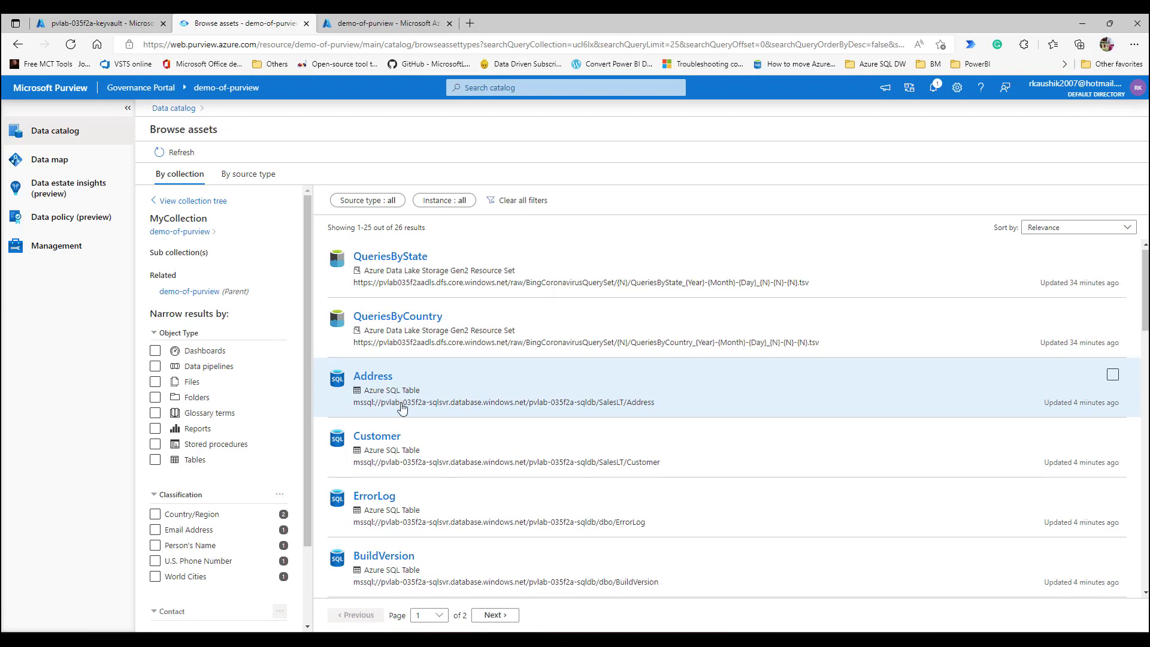
scroll(375, 378, "down", 1)
scroll(365, 342, "up", 1)
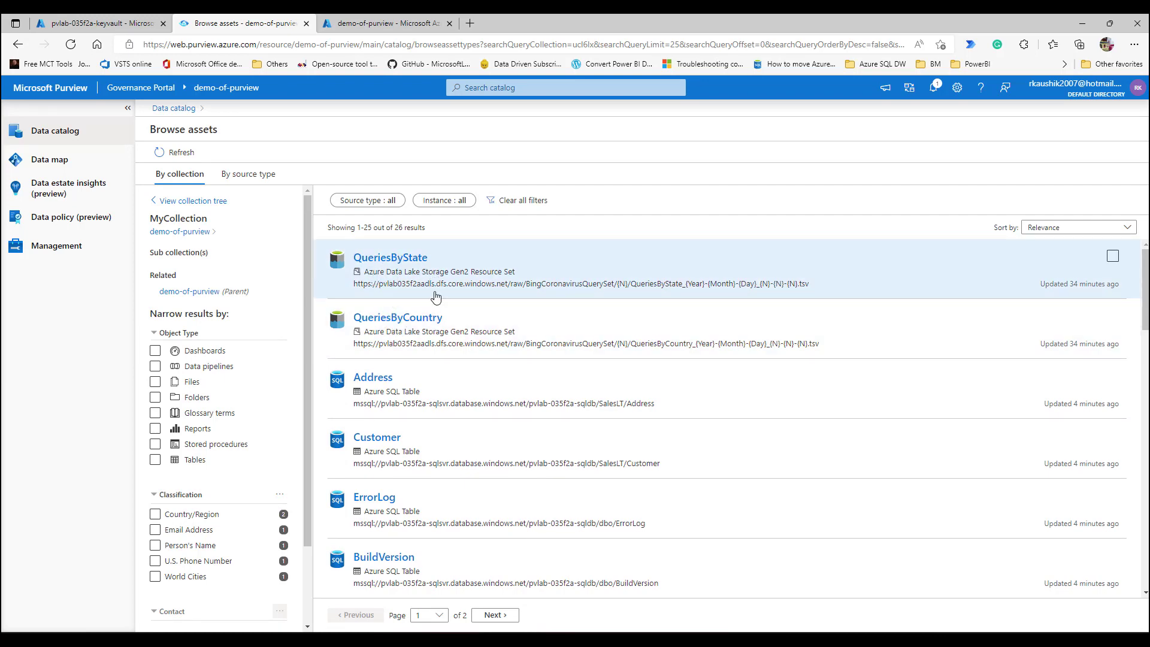
scroll(565, 321, "down", 20)
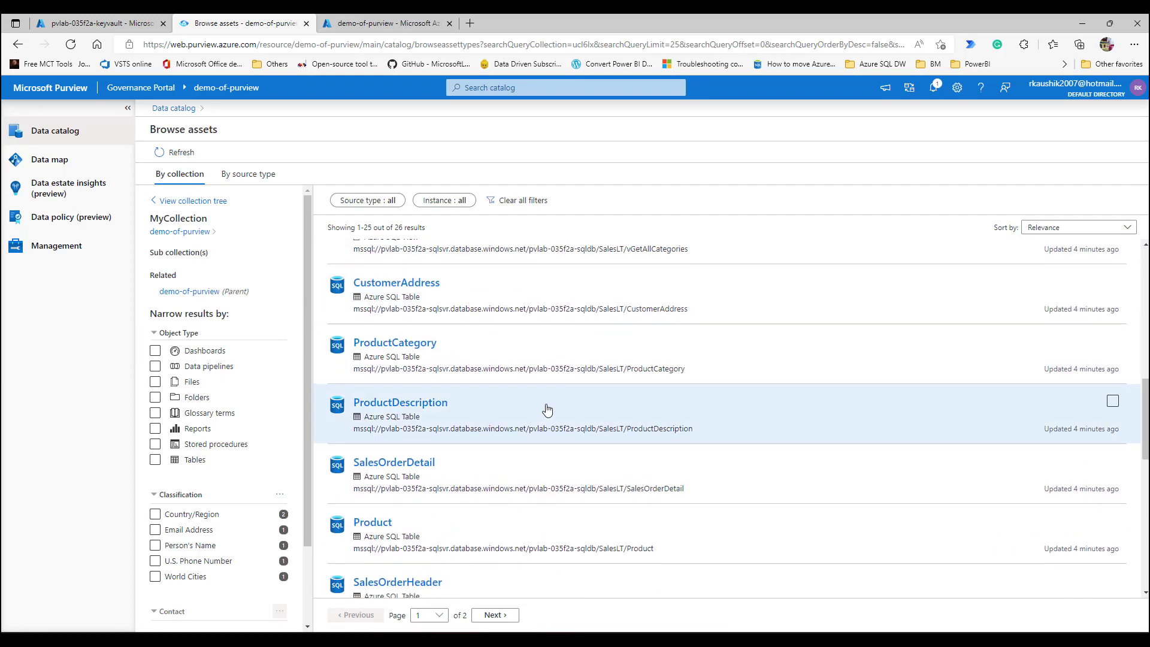
scroll(551, 404, "up", 5)
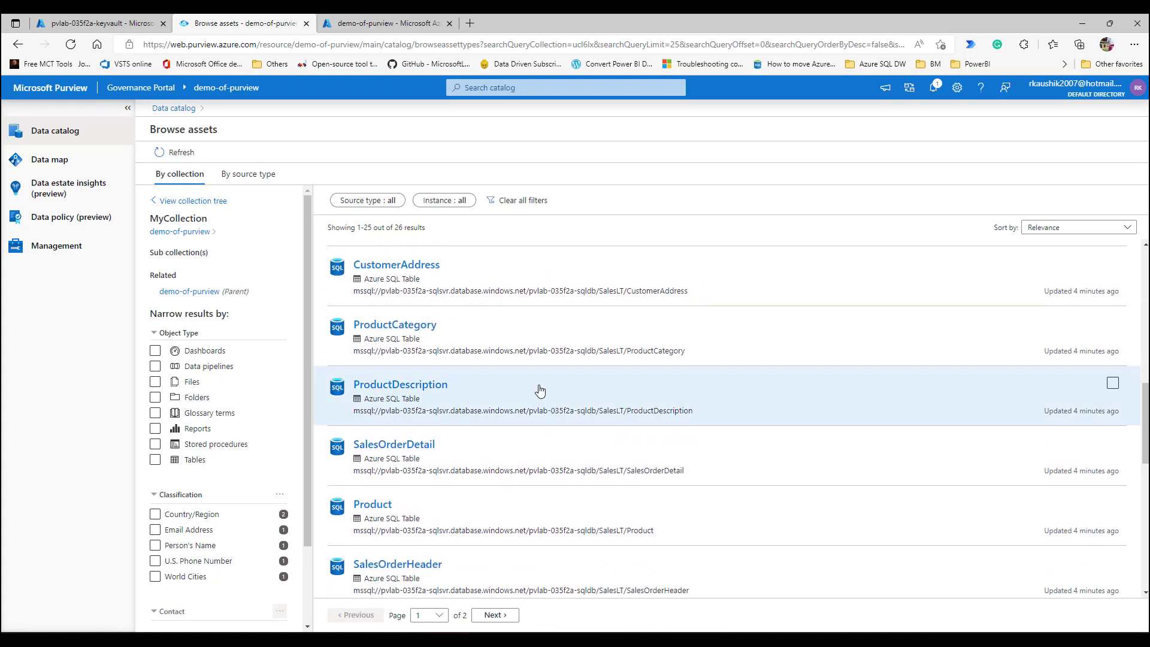